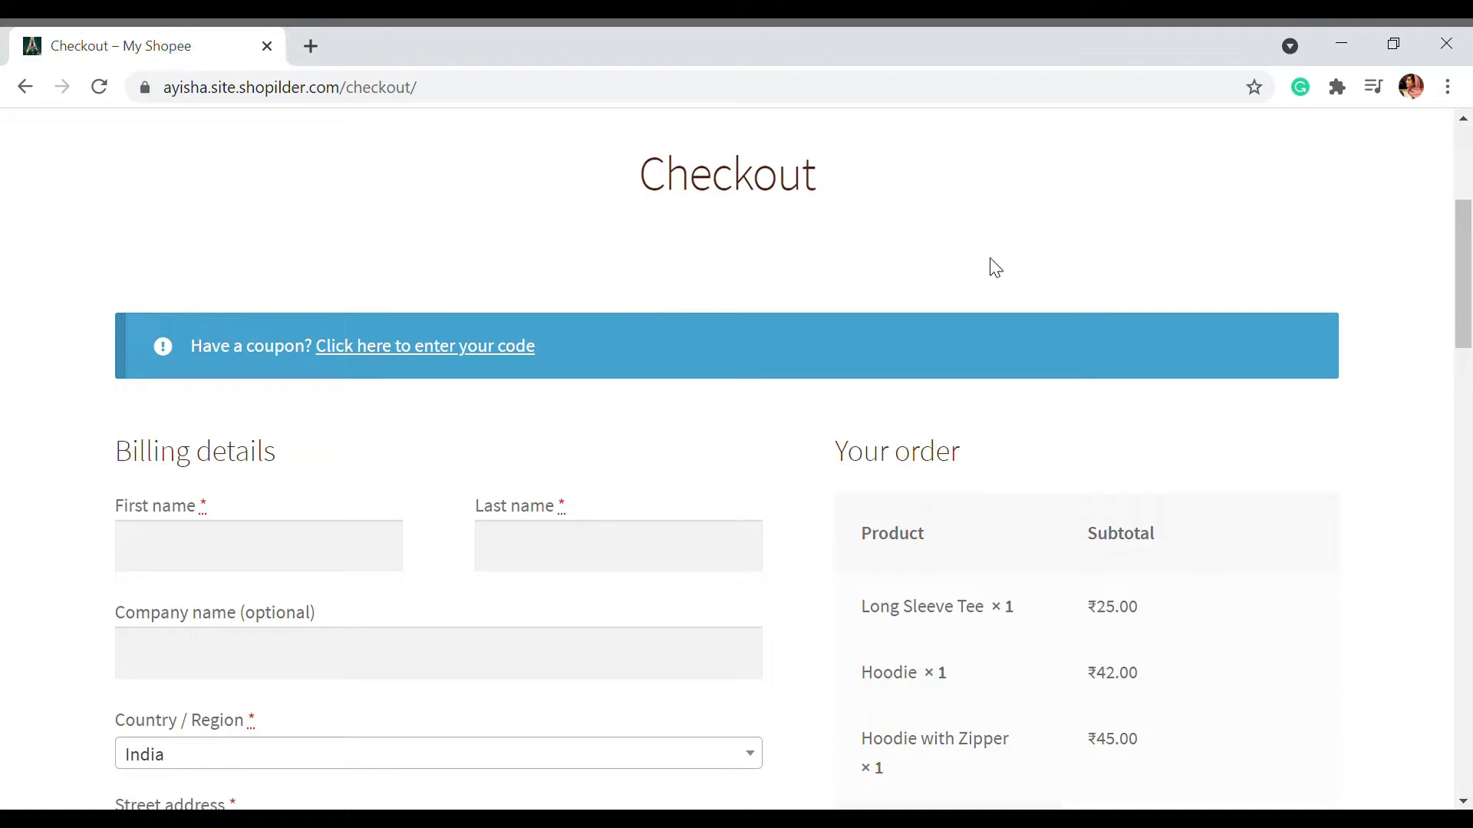
- Scroll through the My Shopee storefront homepage
{"action": "scroll", "coordinate": [995, 268], "scroll_direction": "down", "scroll_amount": 3}
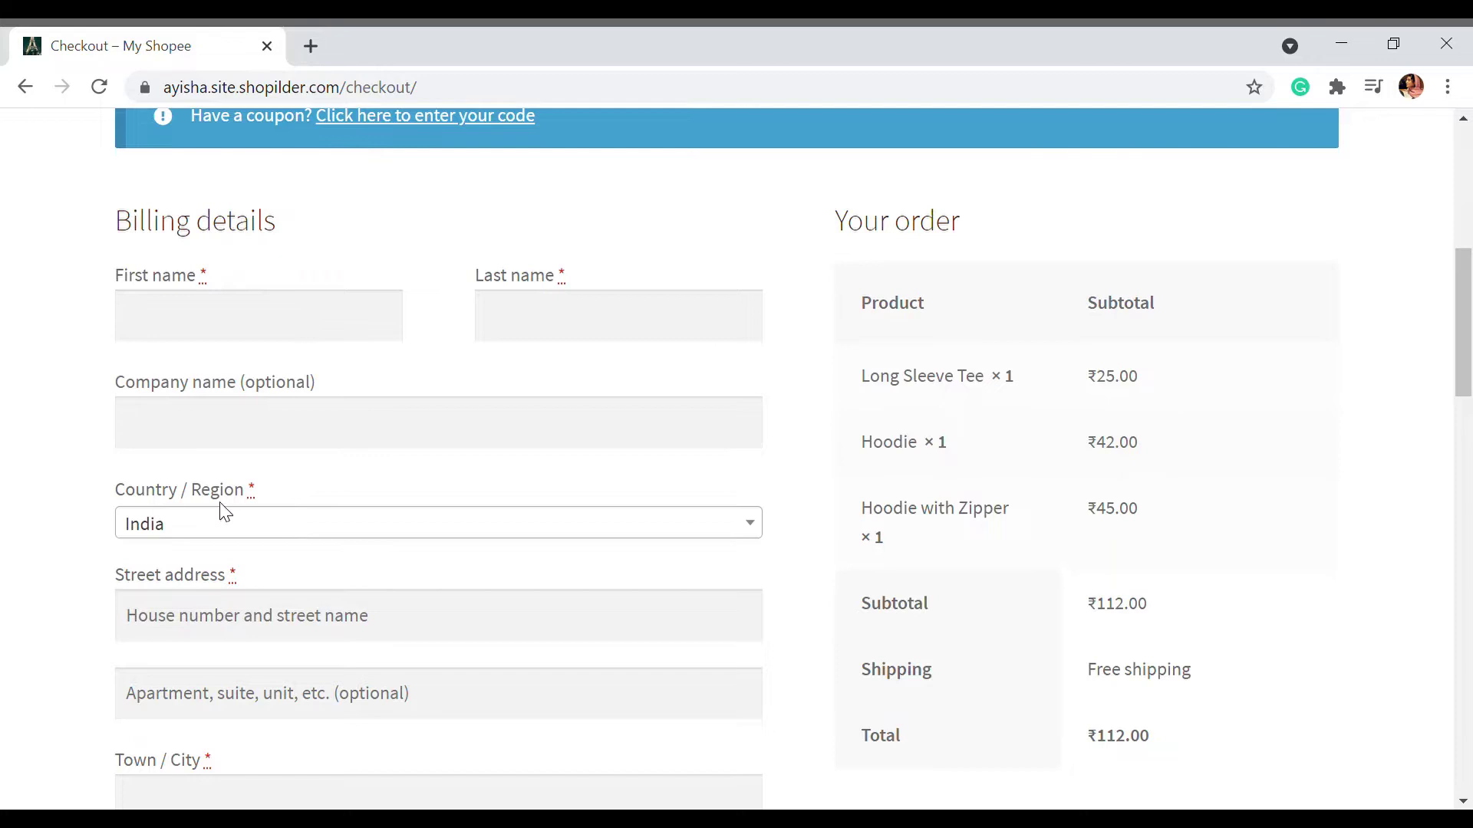
{"action": "scroll", "coordinate": [230, 537], "scroll_direction": "down", "scroll_amount": 6}
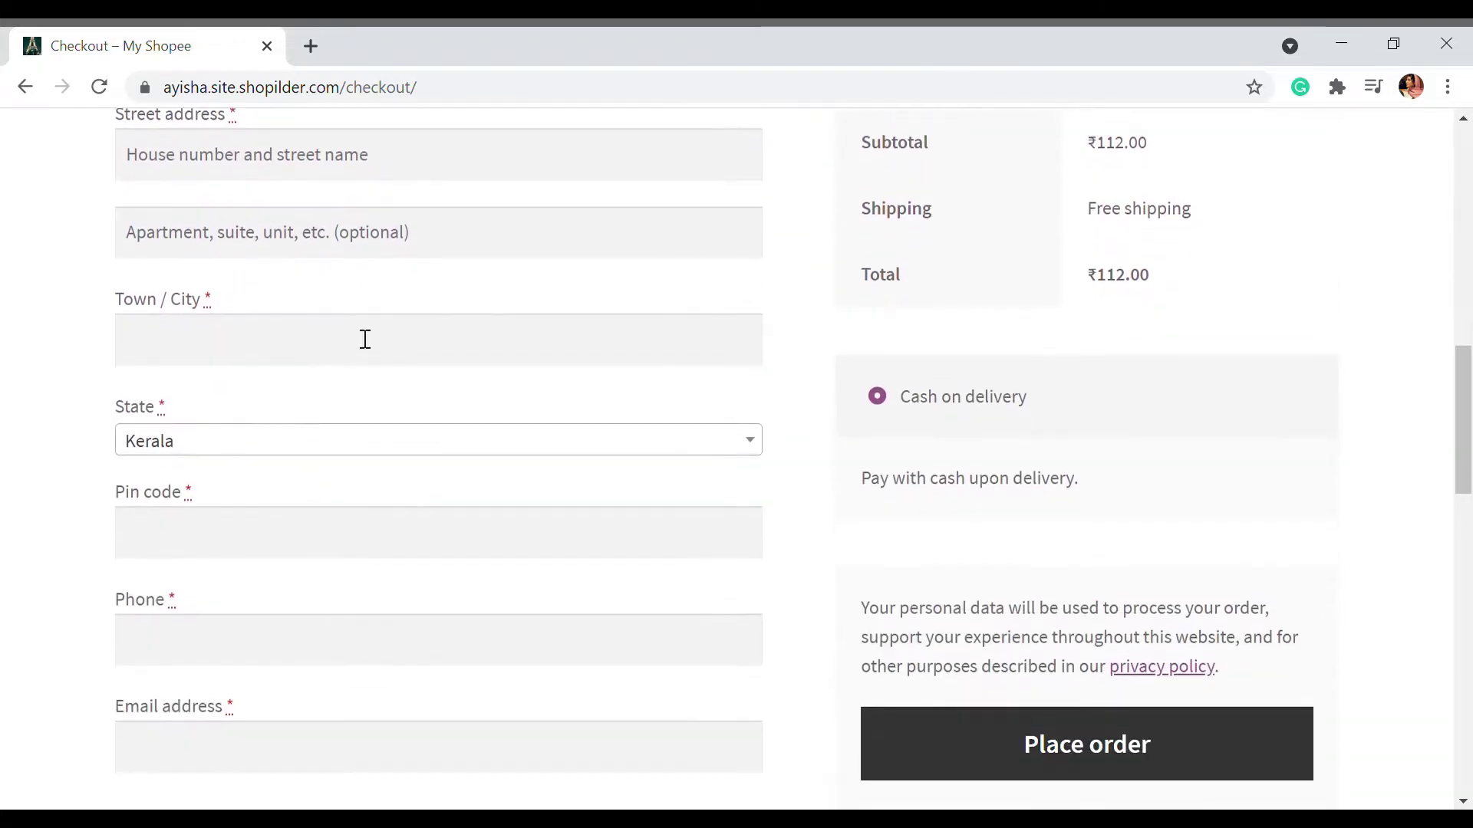
{"action": "scroll", "coordinate": [299, 643], "scroll_direction": "down", "scroll_amount": 2}
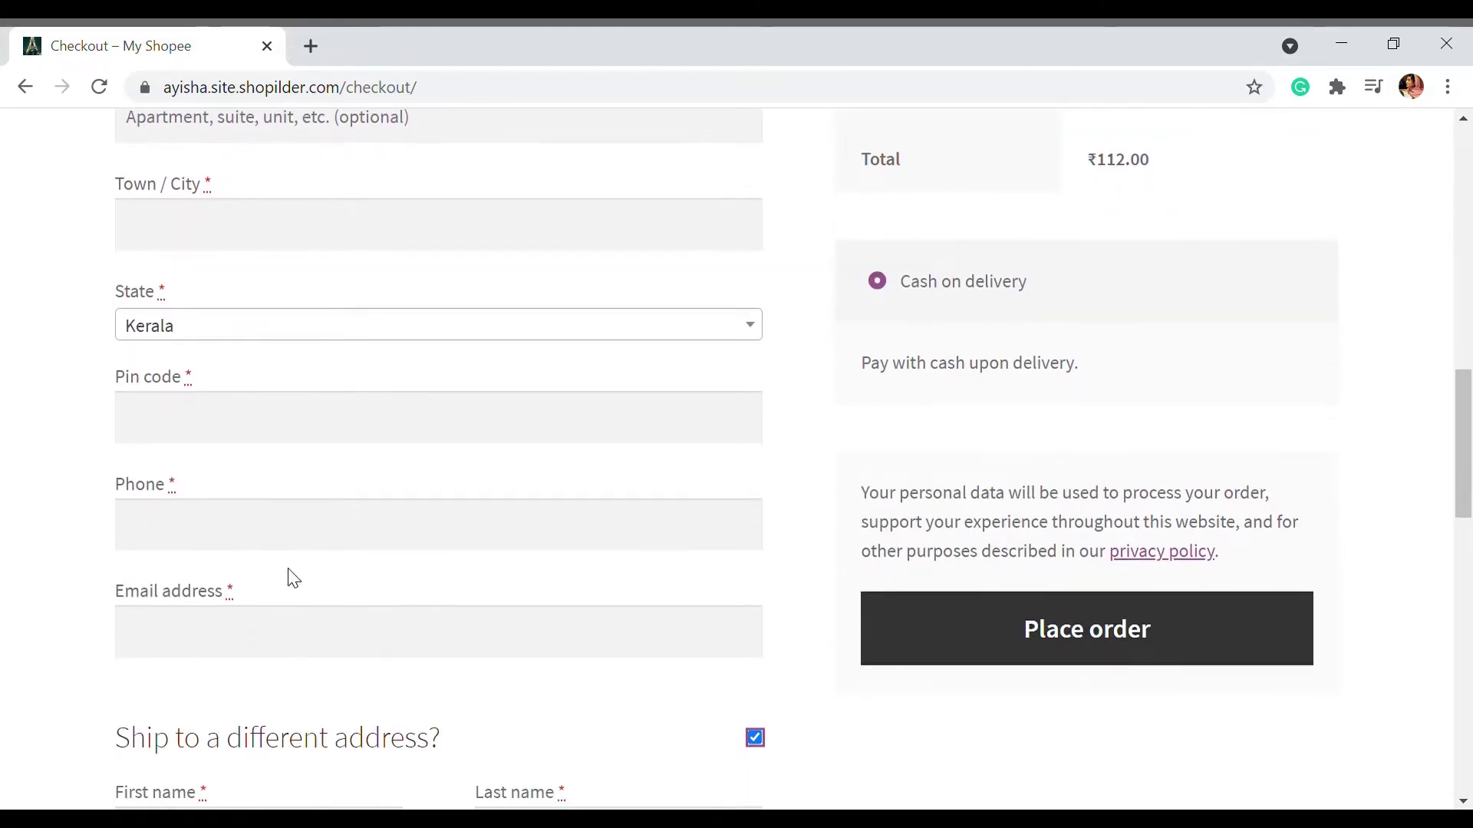
{"action": "scroll", "coordinate": [294, 578], "scroll_direction": "up", "scroll_amount": 2}
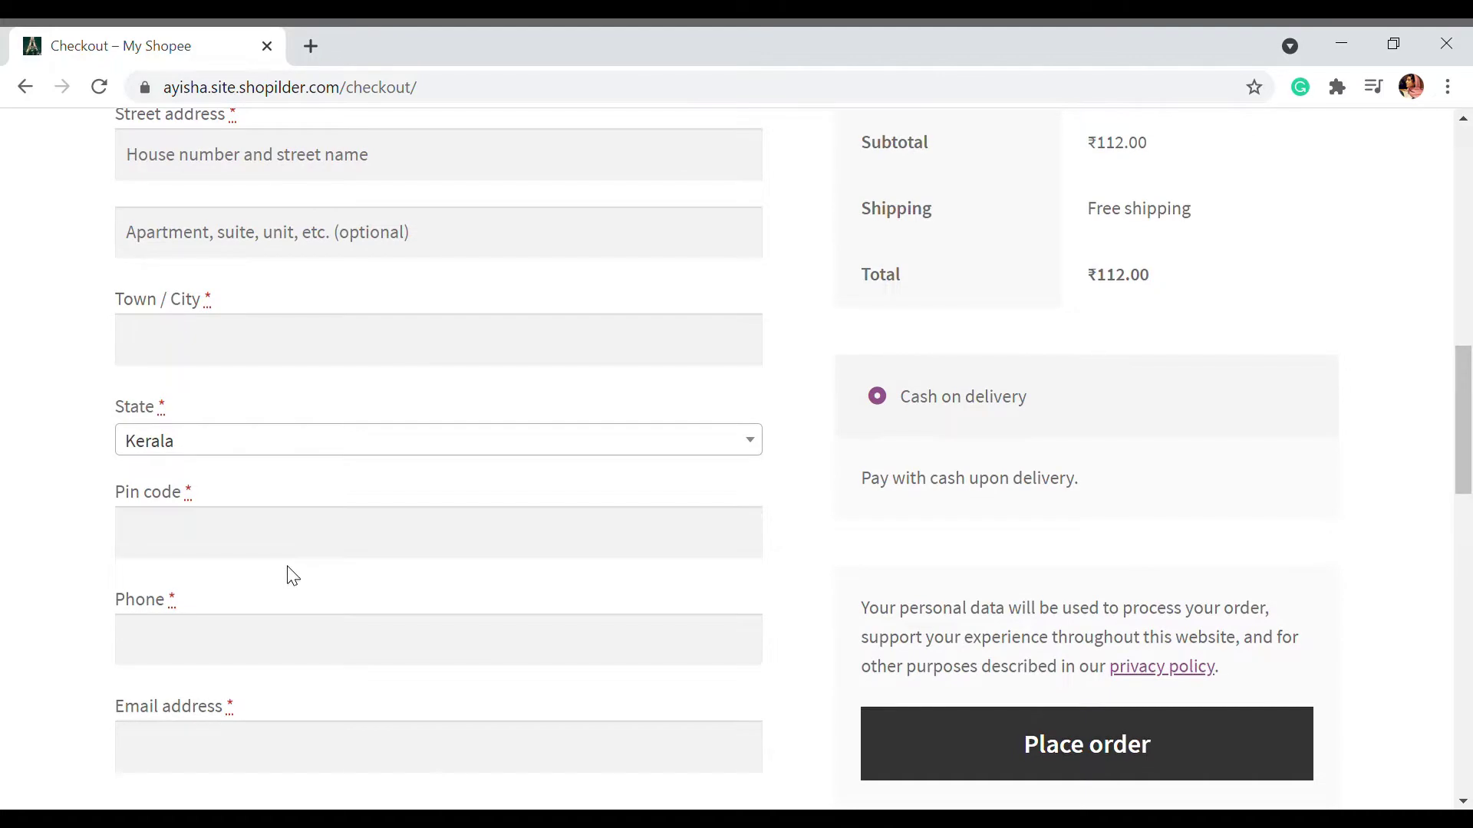
{"action": "scroll", "coordinate": [292, 576], "scroll_direction": "up", "scroll_amount": 4}
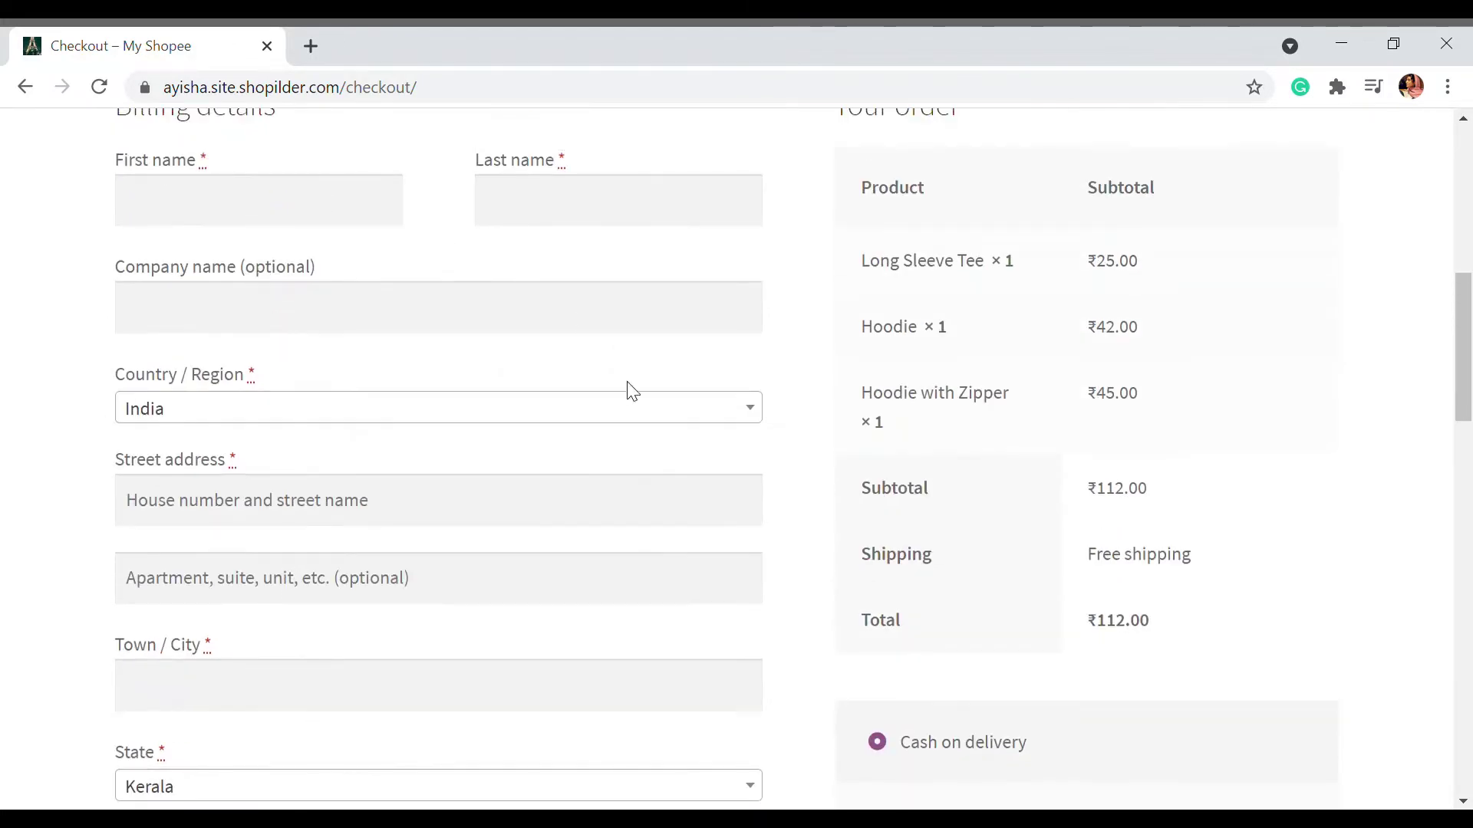
{"action": "scroll", "coordinate": [342, 625], "scroll_direction": "down", "scroll_amount": 2}
{"action": "scroll", "coordinate": [352, 599], "scroll_direction": "up", "scroll_amount": 4}
{"action": "scroll", "coordinate": [347, 595], "scroll_direction": "down", "scroll_amount": 5}
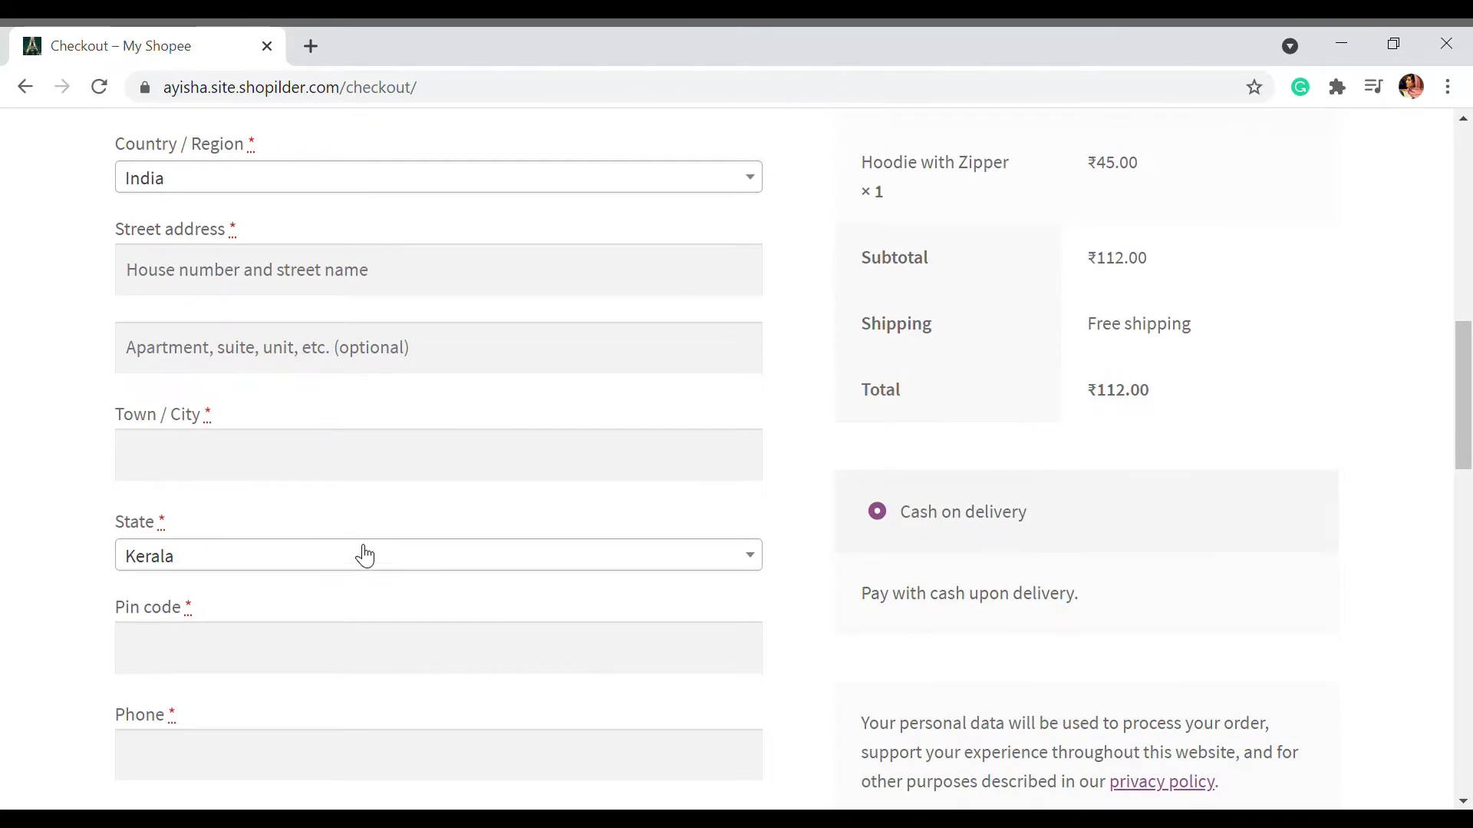
{"action": "scroll", "coordinate": [330, 422], "scroll_direction": "down", "scroll_amount": 4}
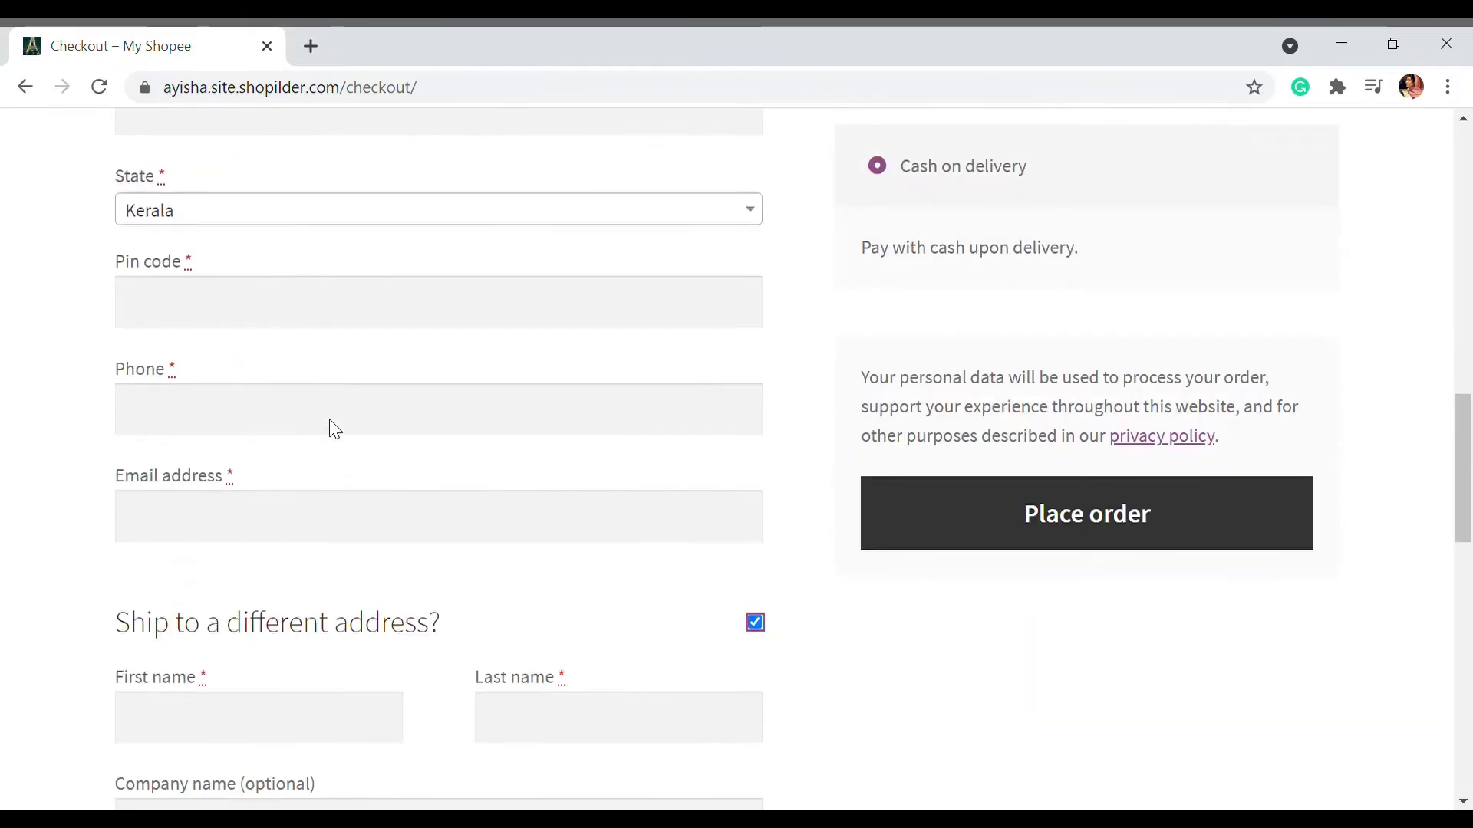
{"action": "scroll", "coordinate": [342, 431], "scroll_direction": "up", "scroll_amount": 10}
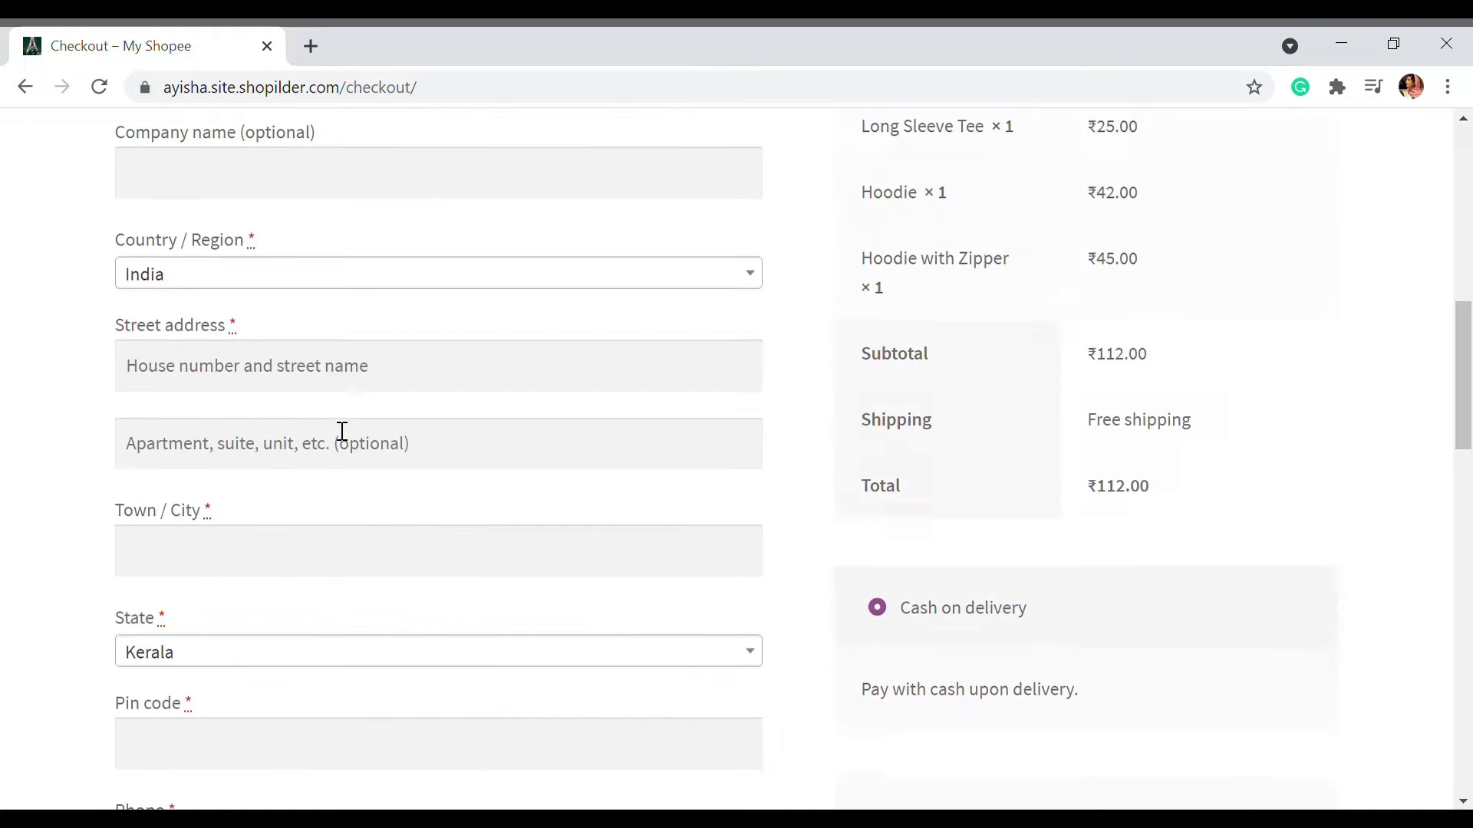
{"action": "scroll", "coordinate": [687, 420], "scroll_direction": "up", "scroll_amount": 5}
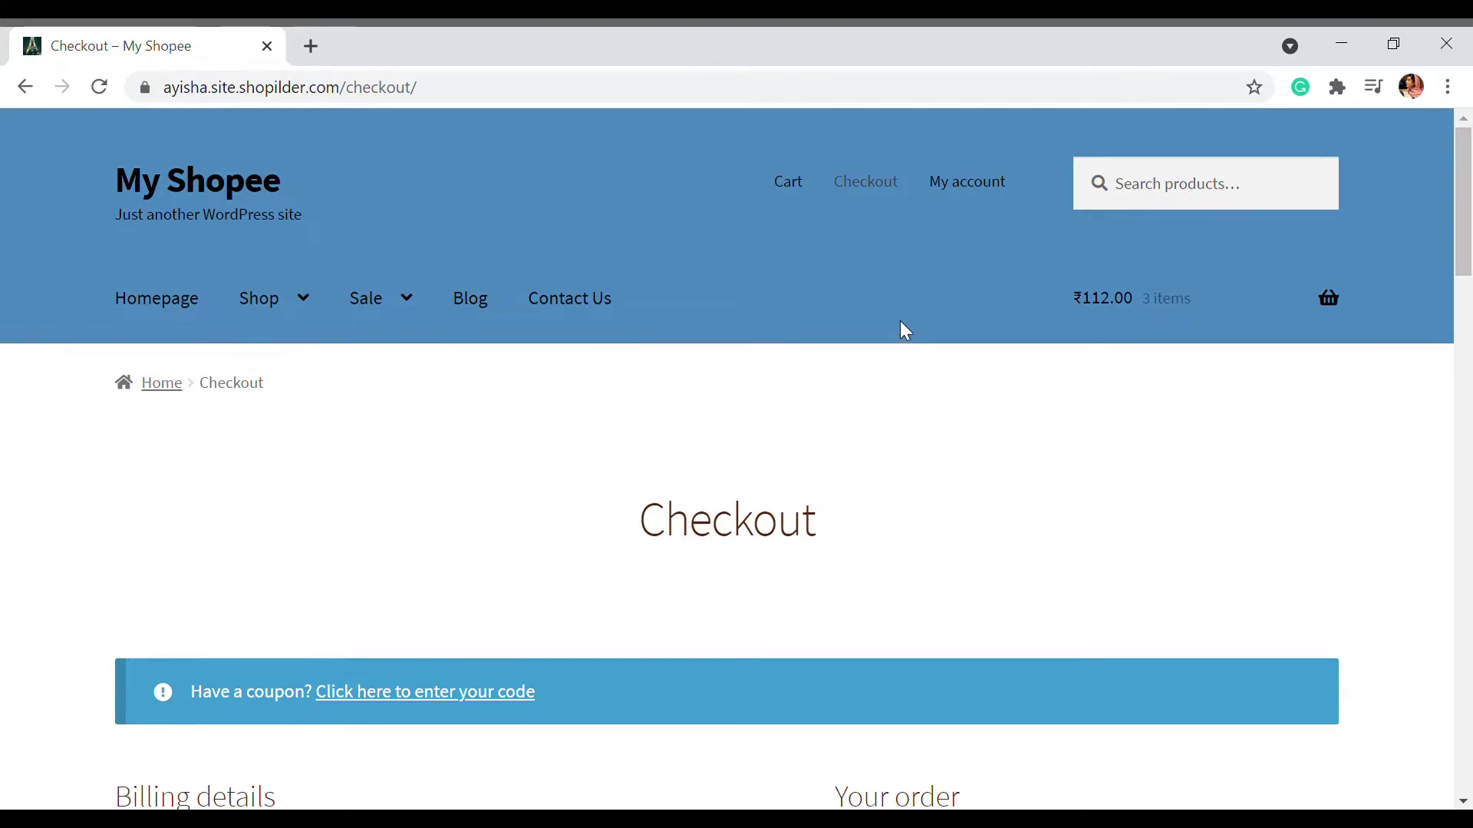
- Log in through My account and go to the WordPress admin dashboard
{"action": "left_click", "coordinate": [989, 198]}
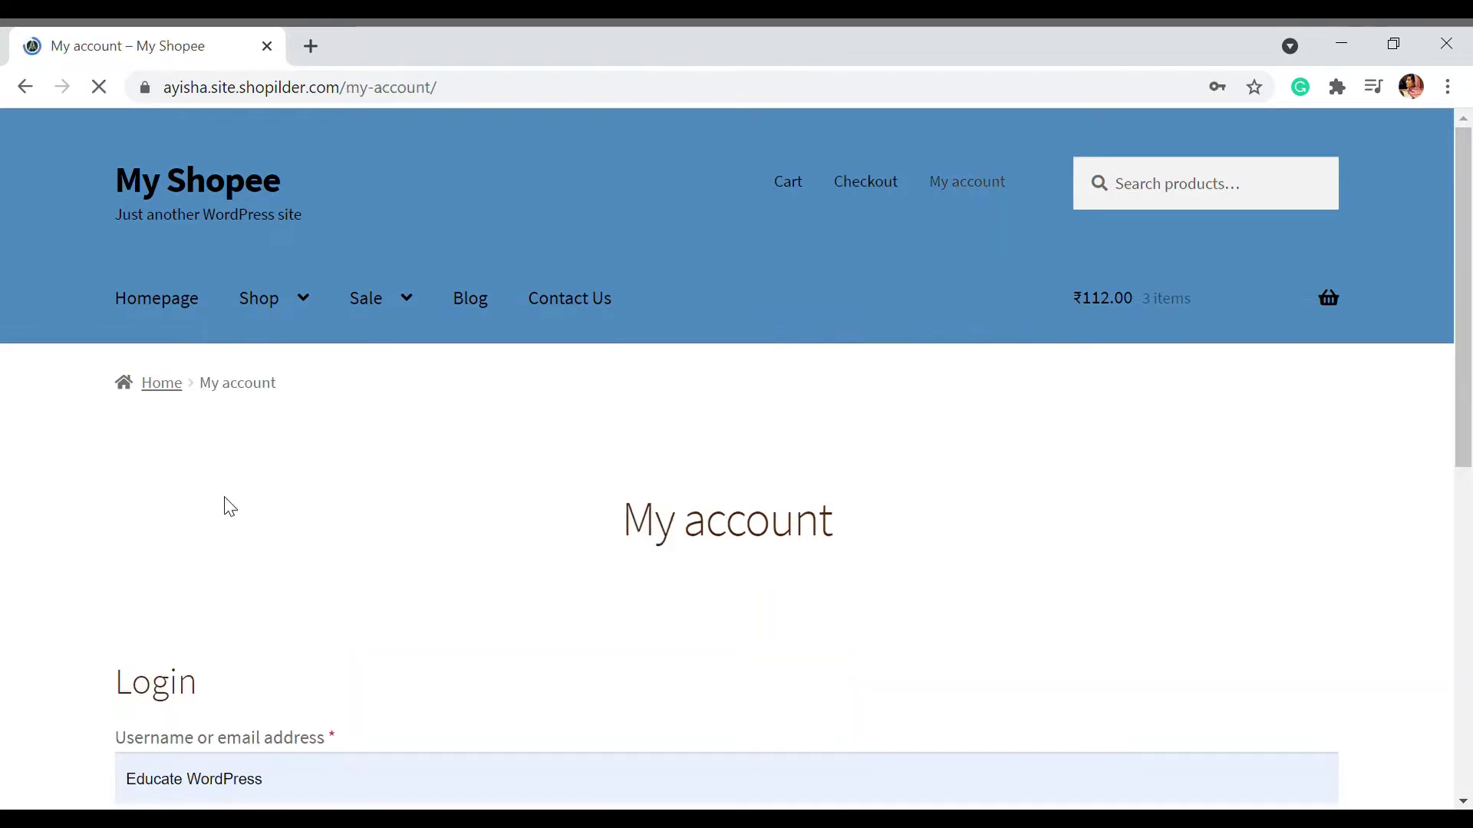
{"action": "scroll", "coordinate": [224, 503], "scroll_direction": "down", "scroll_amount": 7}
{"action": "left_click", "coordinate": [196, 439]}
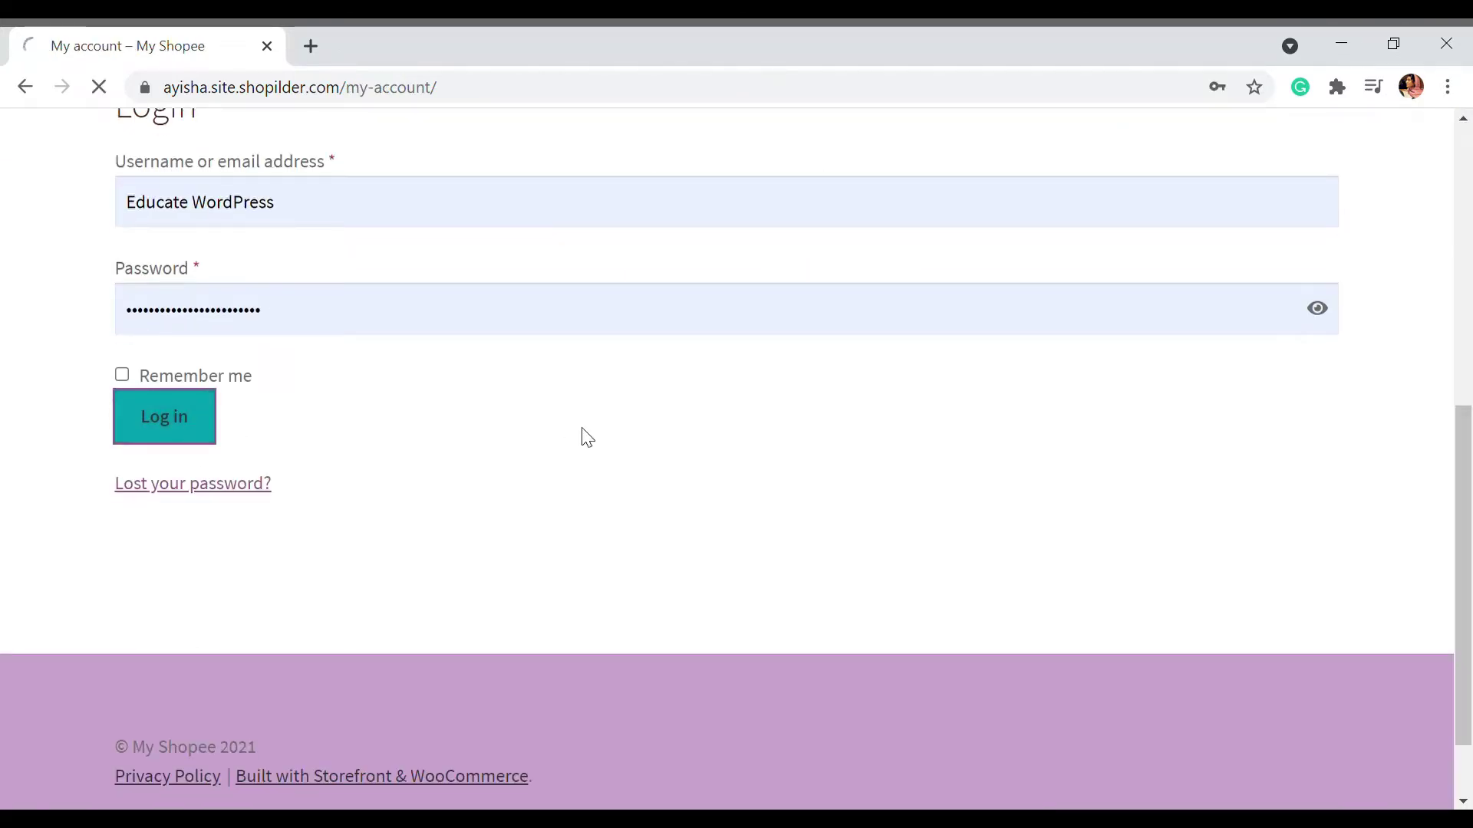
{"action": "left_click", "coordinate": [112, 170]}
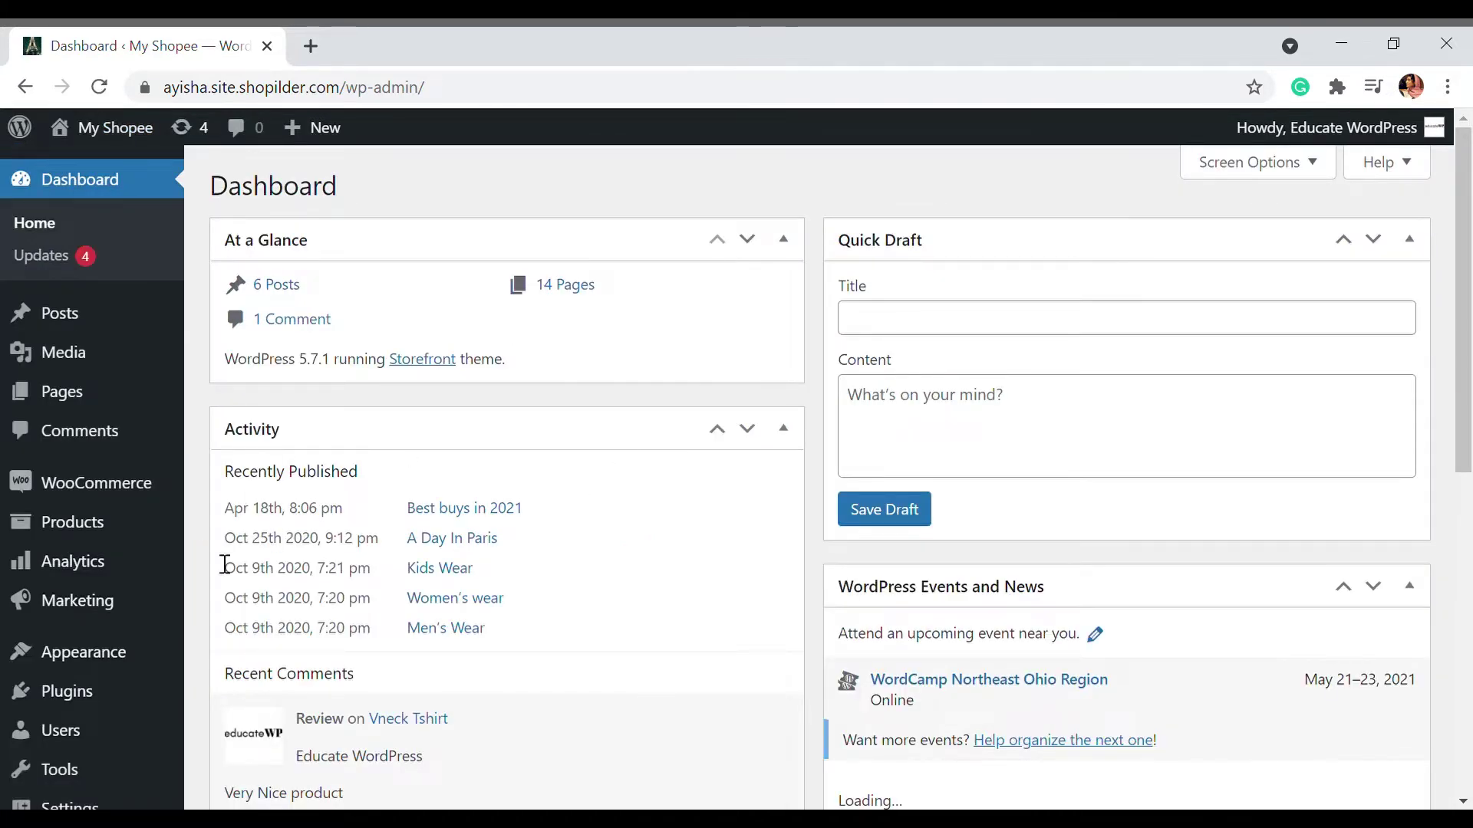
- Search Plugins > Add New for 'Checkout field'
{"action": "mouse_move", "coordinate": [77, 710]}
{"action": "left_click", "coordinate": [314, 704]}
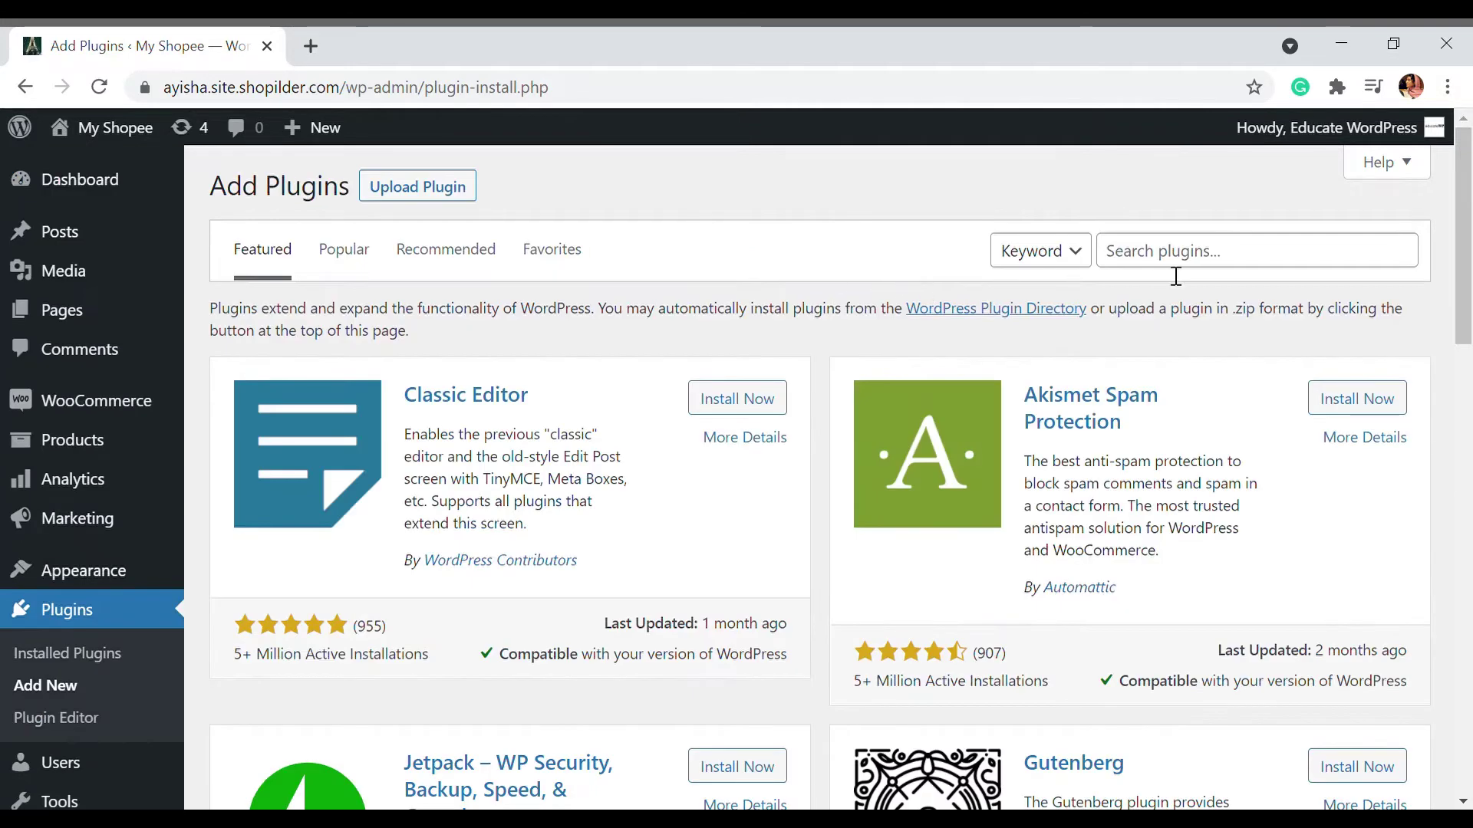
{"action": "left_click", "coordinate": [1172, 269]}
{"action": "type", "text": "Ch"}
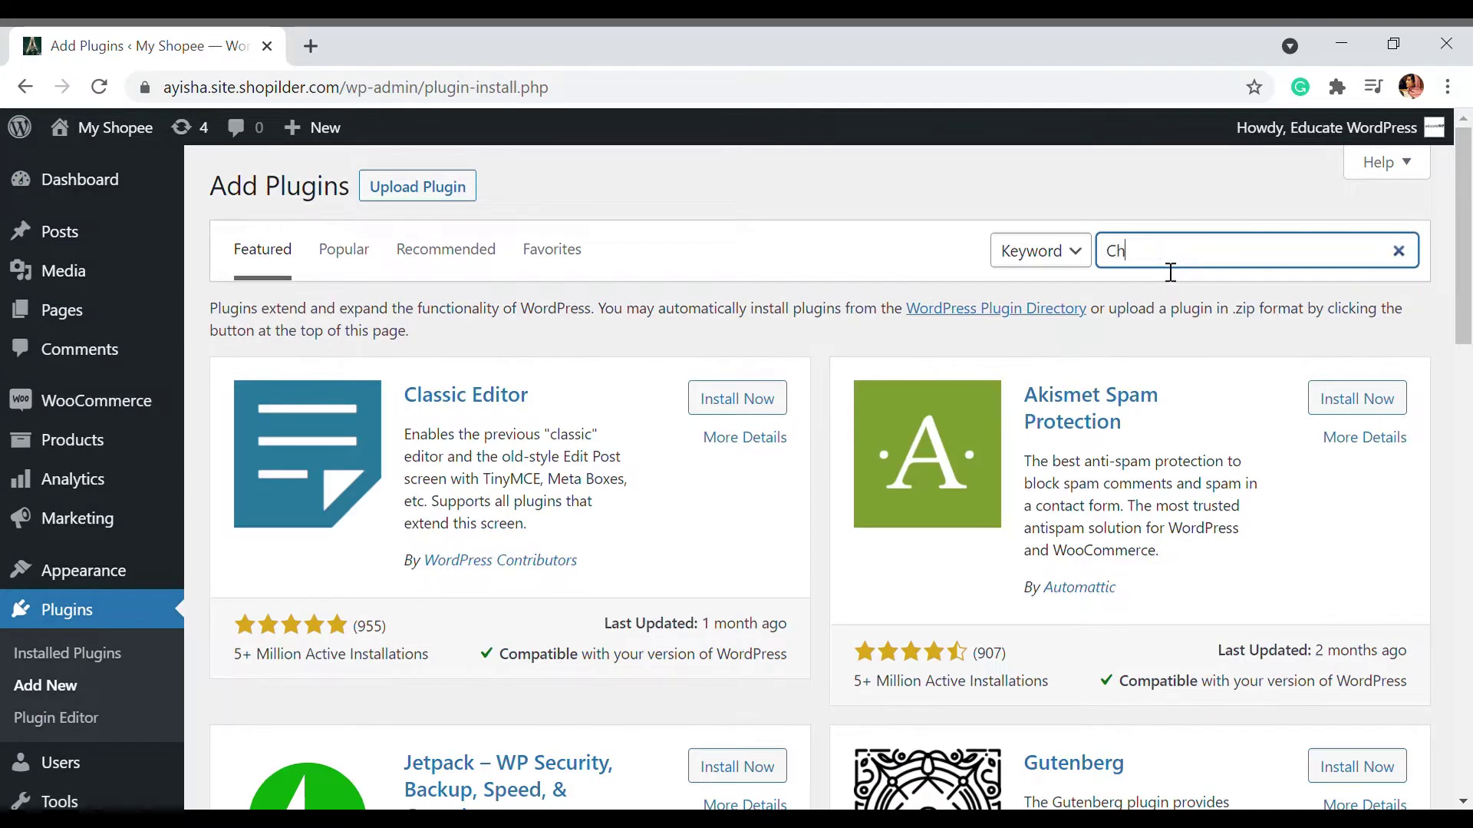
{"action": "type", "text": "eckout field"}
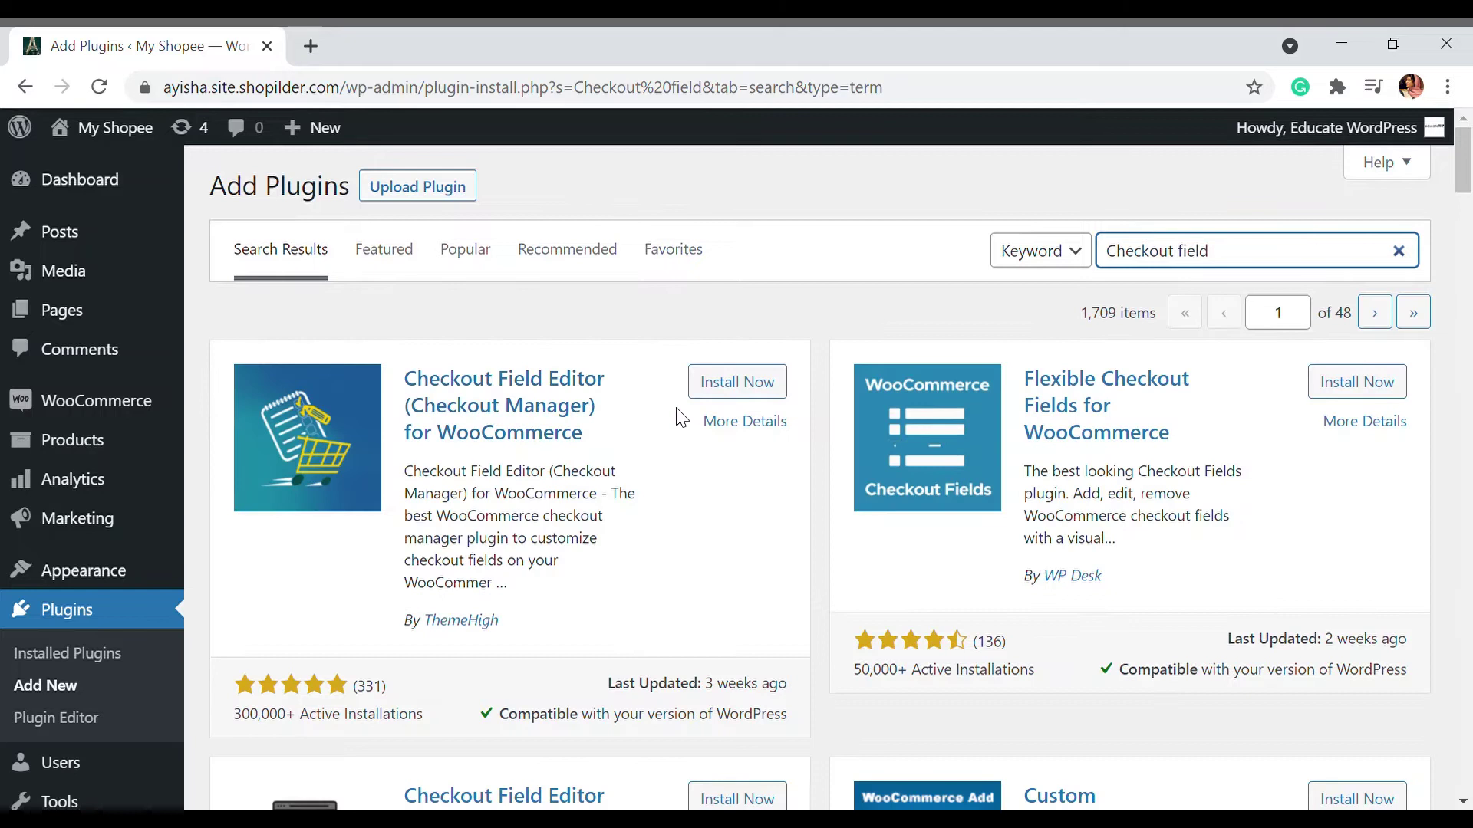
- Install and activate Checkout Field Editor for WooCommerce by ThemeHigh
{"action": "left_click", "coordinate": [714, 383]}
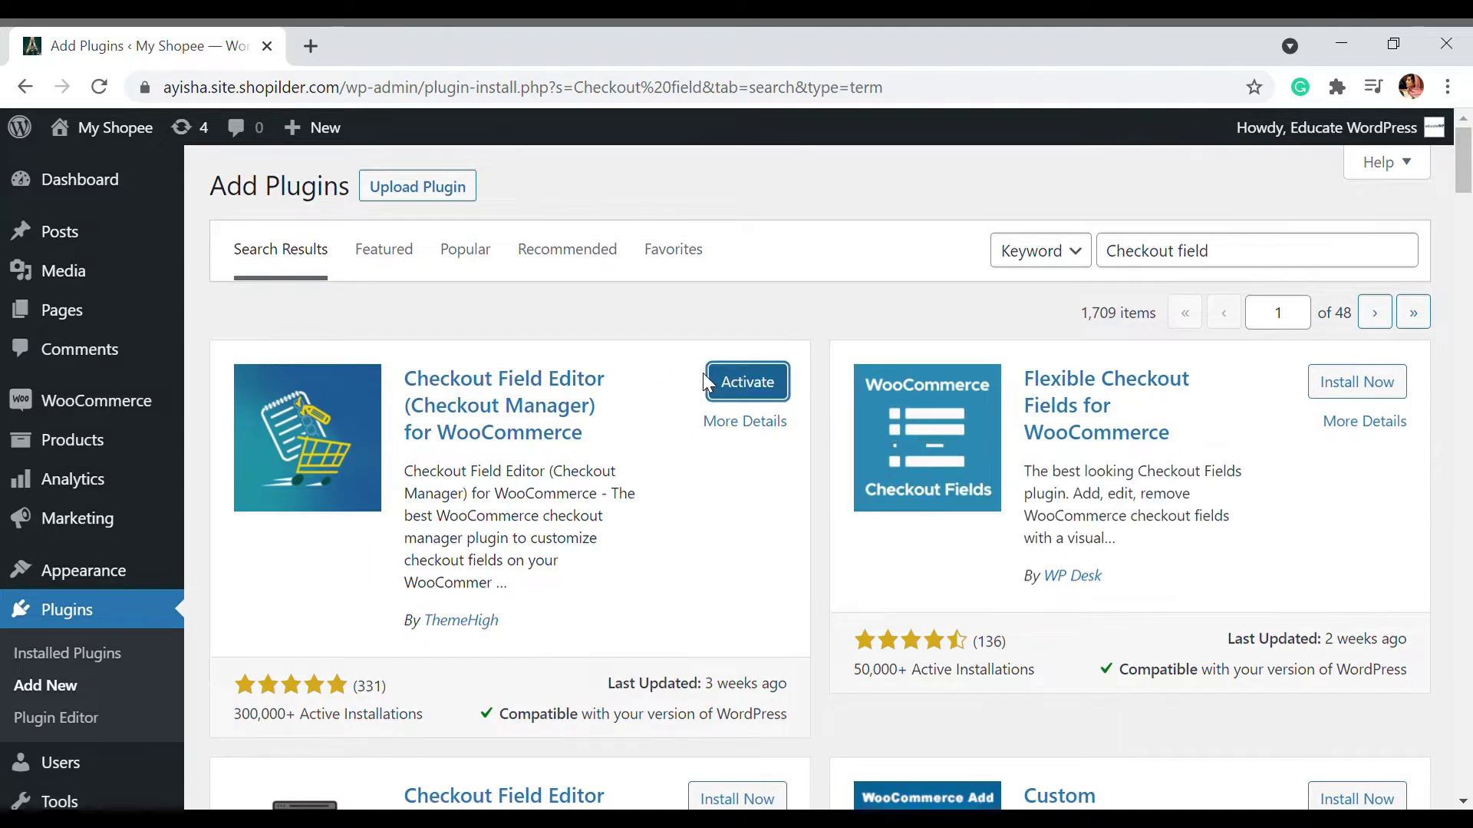
{"action": "left_click", "coordinate": [755, 398]}
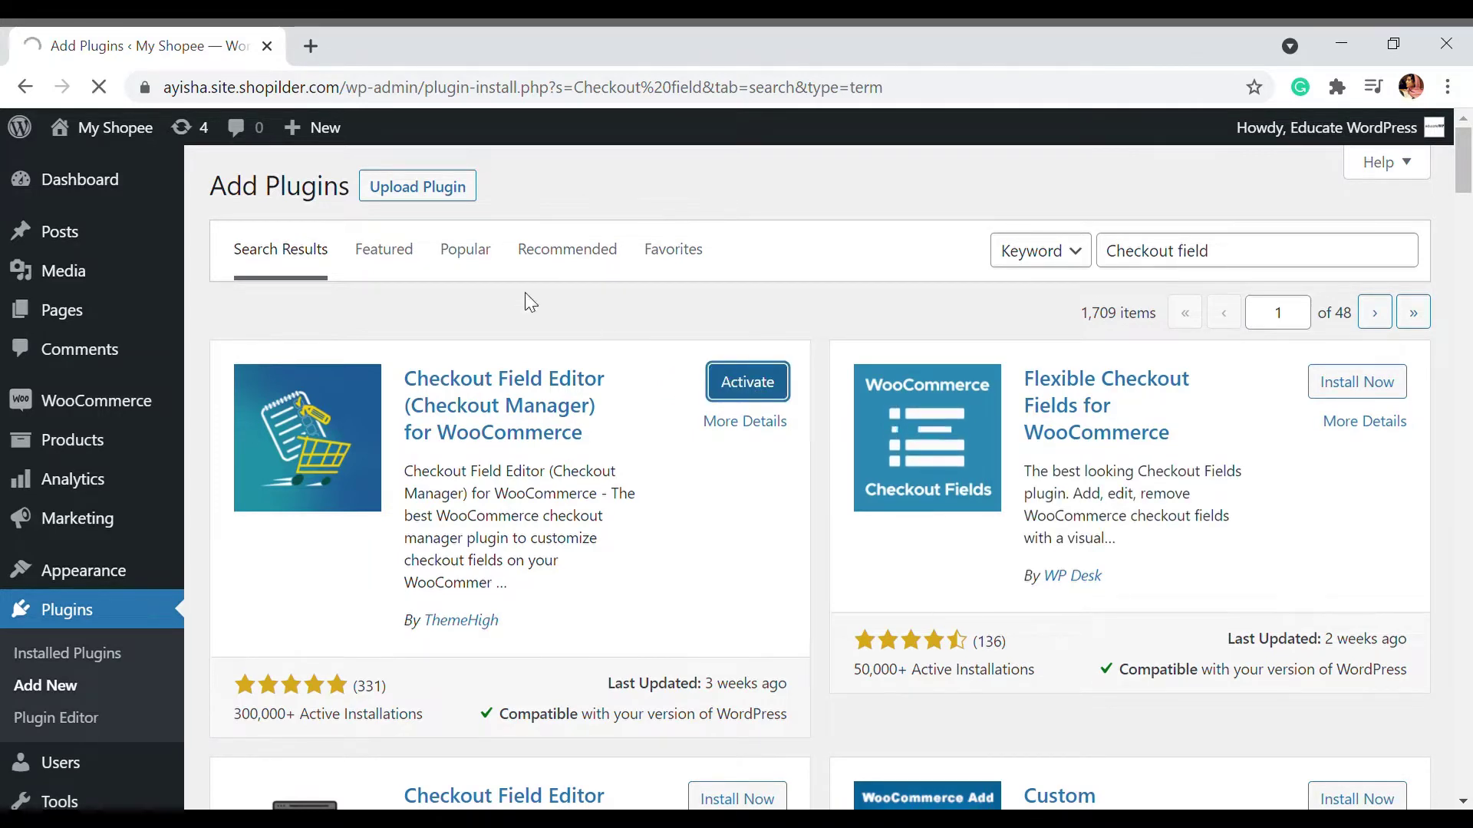
{"action": "mouse_move", "coordinate": [157, 170]}
{"action": "mouse_move", "coordinate": [122, 148]}
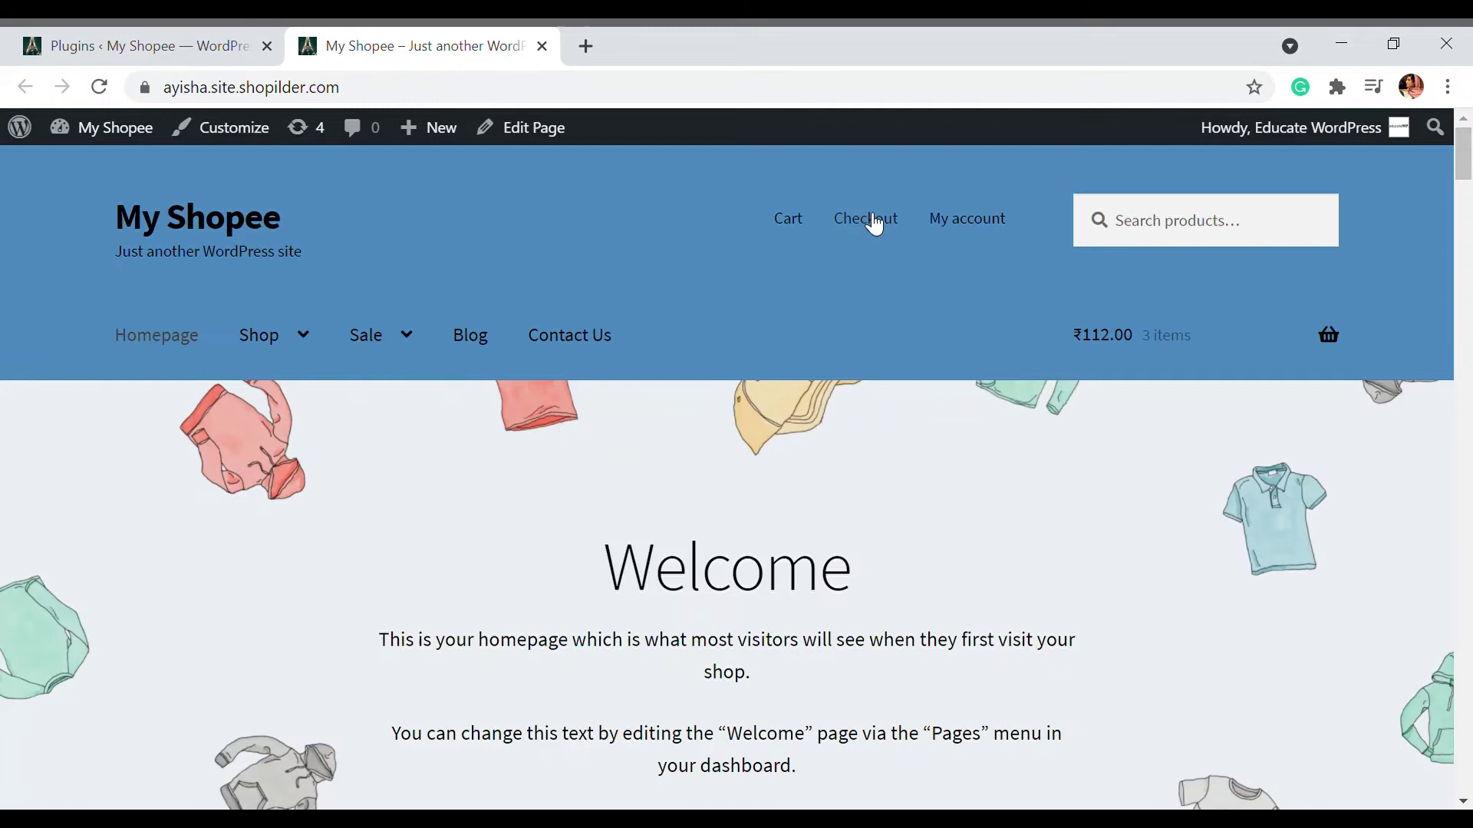
- Open the store's cart page and look through its contents
{"action": "left_click", "coordinate": [873, 221]}
{"action": "left_click", "coordinate": [790, 221]}
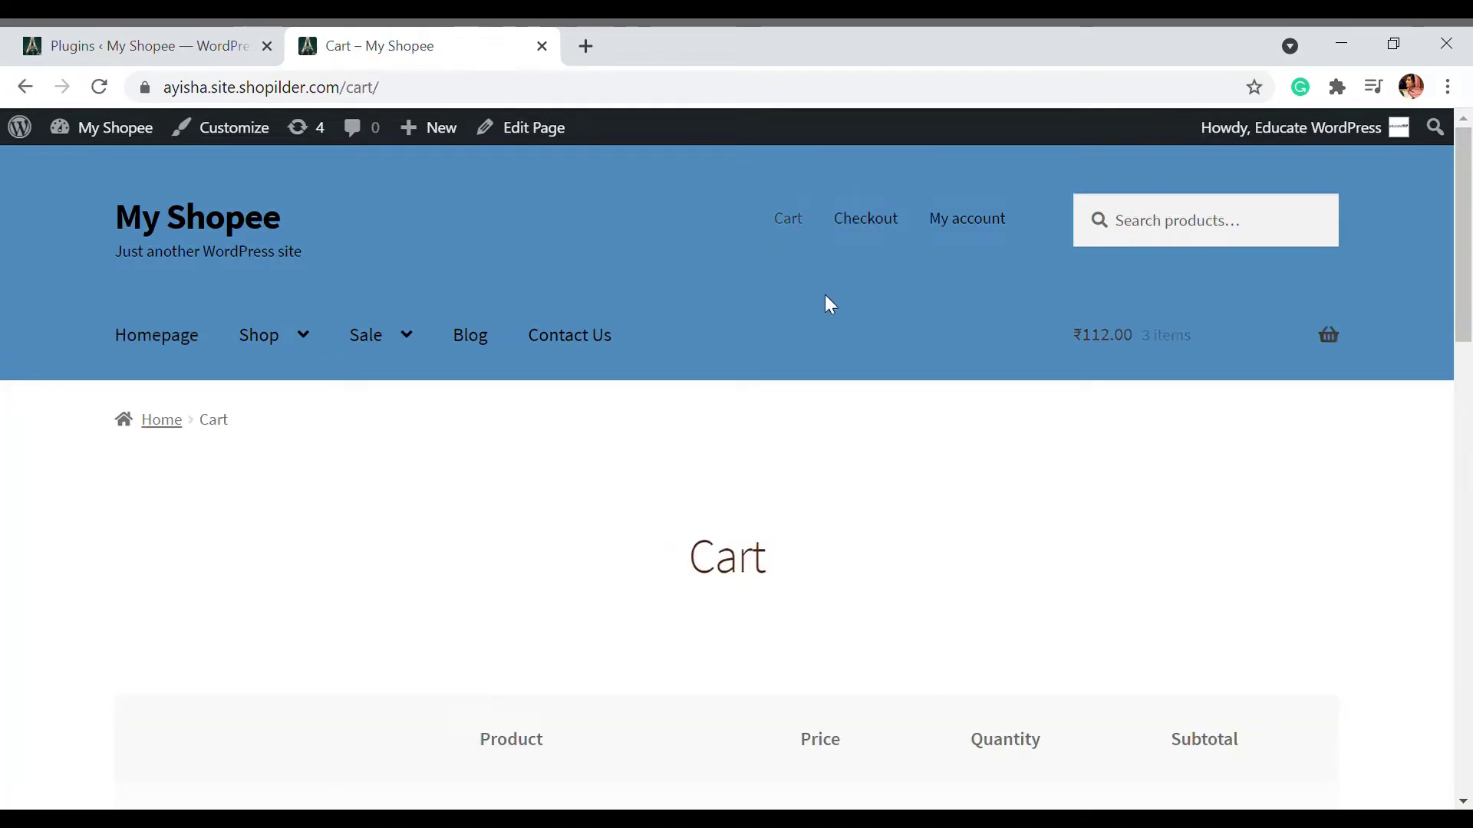
{"action": "scroll", "coordinate": [826, 306], "scroll_direction": "down", "scroll_amount": 8}
{"action": "scroll", "coordinate": [825, 335], "scroll_direction": "down", "scroll_amount": 10}
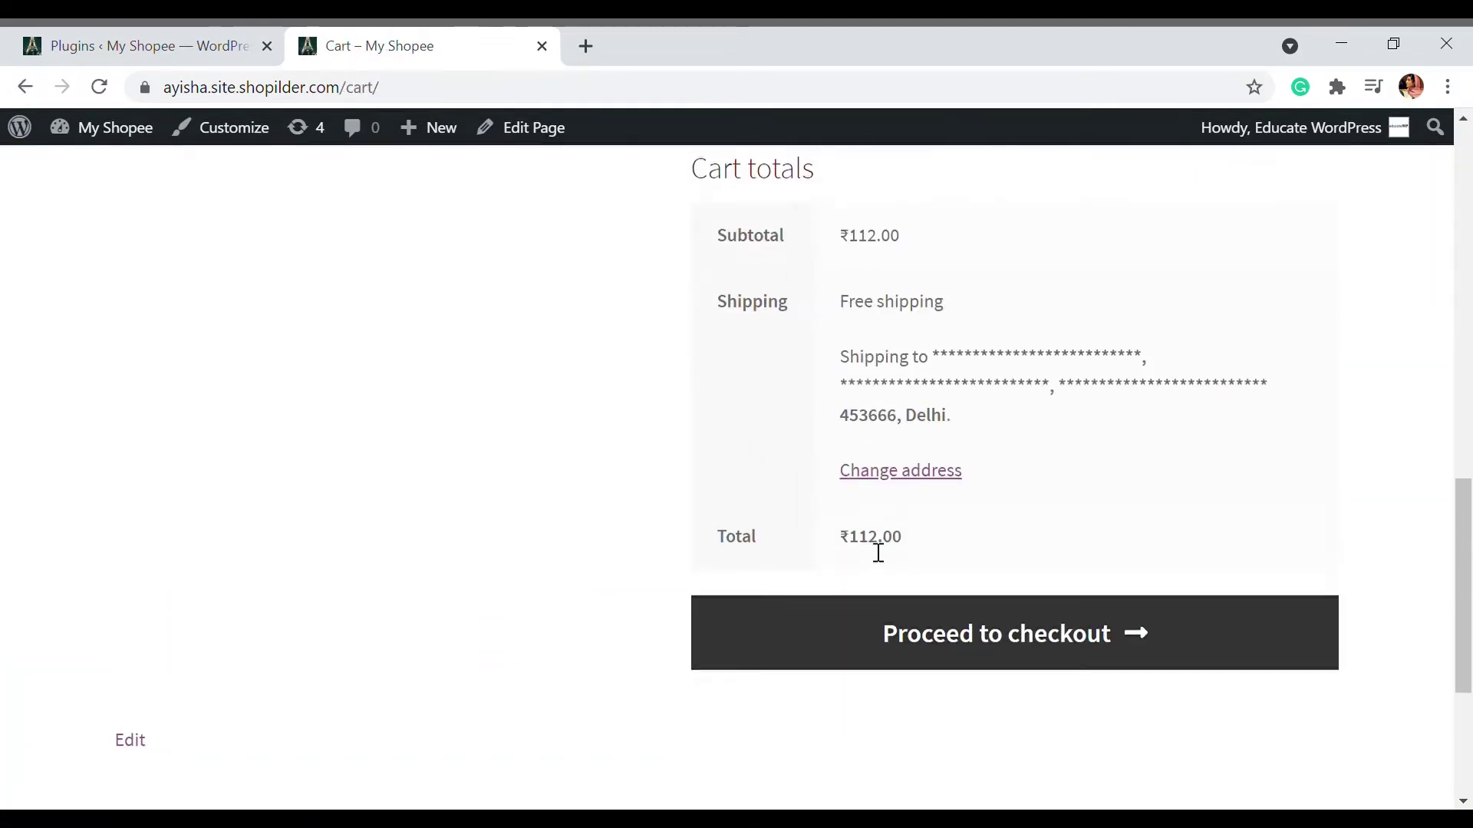
- Proceed to checkout, review the billing form, and return to the Plugins list
{"action": "left_click", "coordinate": [963, 432]}
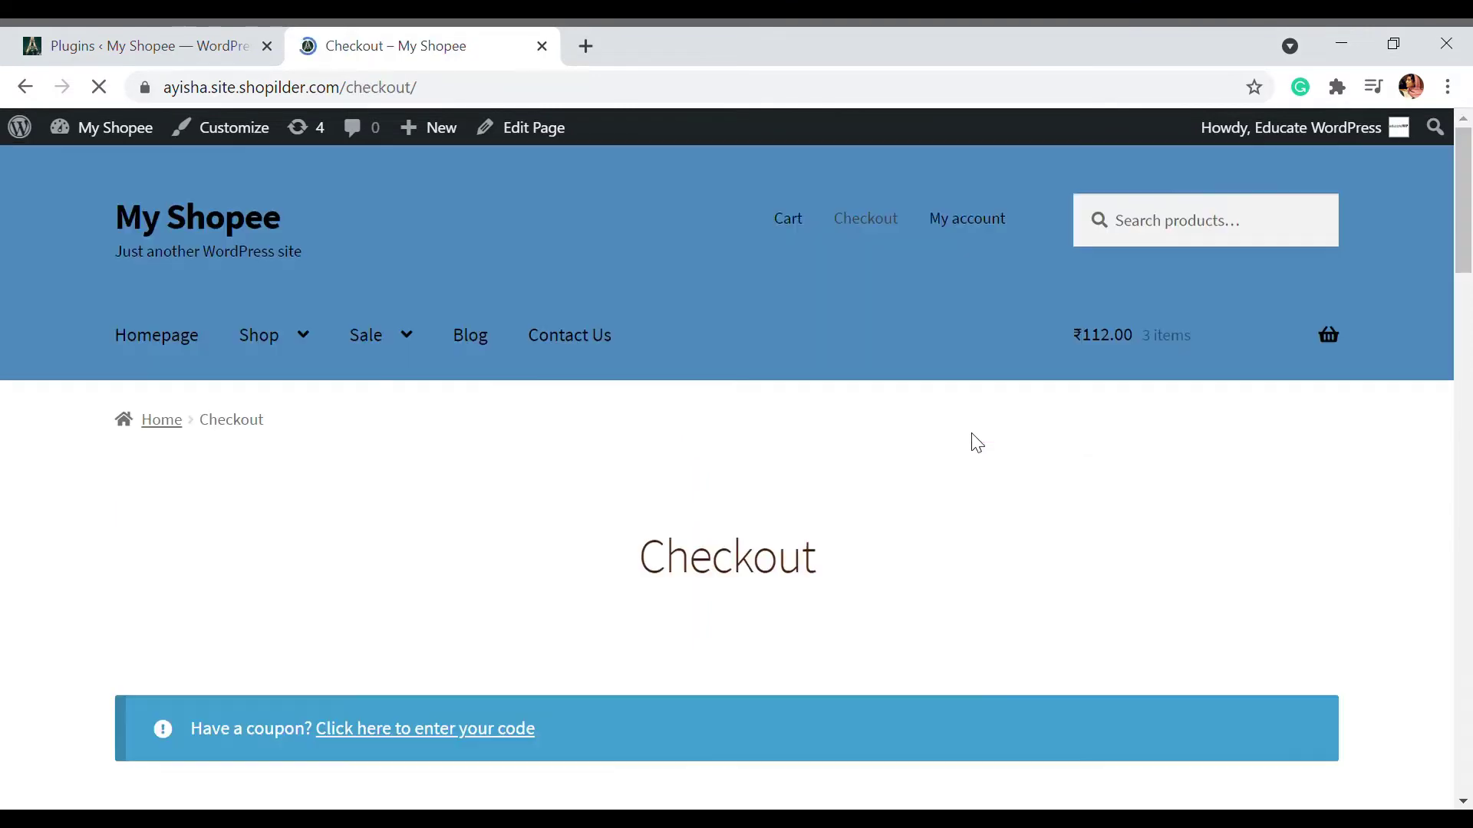
{"action": "scroll", "coordinate": [955, 443], "scroll_direction": "down", "scroll_amount": 6}
{"action": "scroll", "coordinate": [939, 450], "scroll_direction": "down", "scroll_amount": 2}
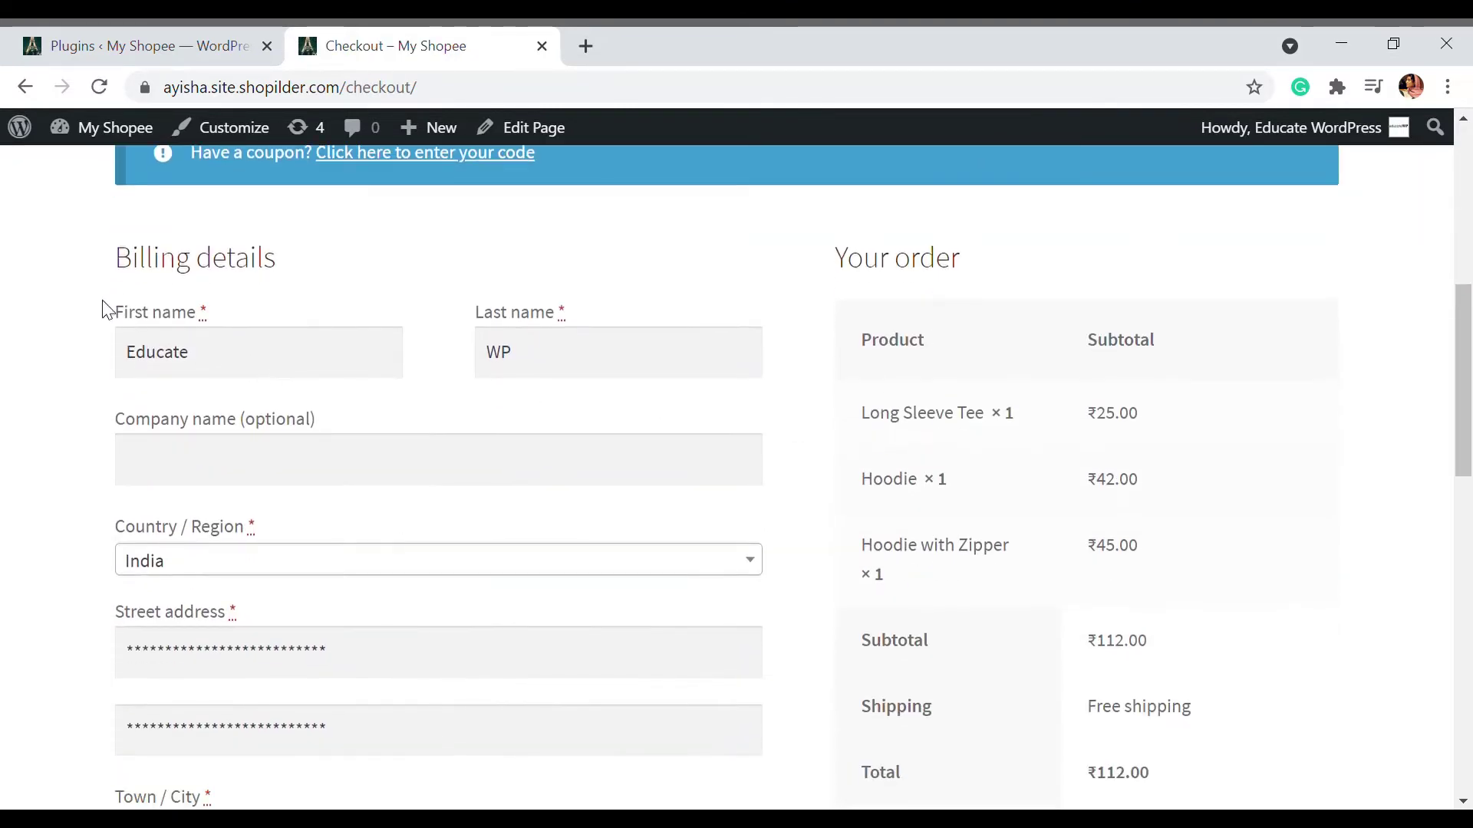
{"action": "scroll", "coordinate": [694, 428], "scroll_direction": "down", "scroll_amount": 6}
{"action": "scroll", "coordinate": [263, 490], "scroll_direction": "down", "scroll_amount": 3}
{"action": "scroll", "coordinate": [273, 417], "scroll_direction": "up", "scroll_amount": 1}
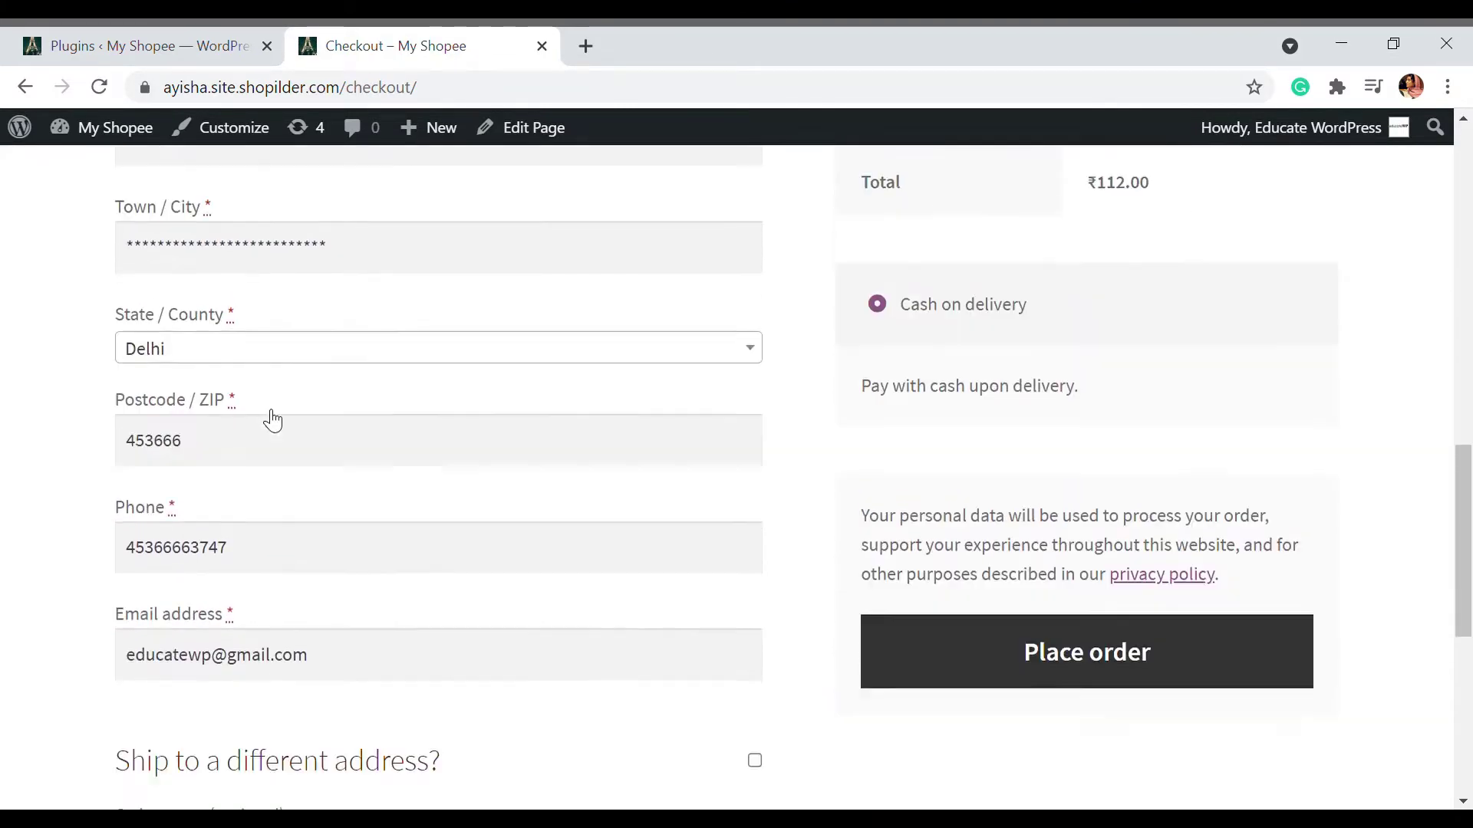
{"action": "scroll", "coordinate": [352, 468], "scroll_direction": "down", "scroll_amount": 6}
{"action": "scroll", "coordinate": [353, 468], "scroll_direction": "up", "scroll_amount": 4}
{"action": "scroll", "coordinate": [354, 468], "scroll_direction": "up", "scroll_amount": 9}
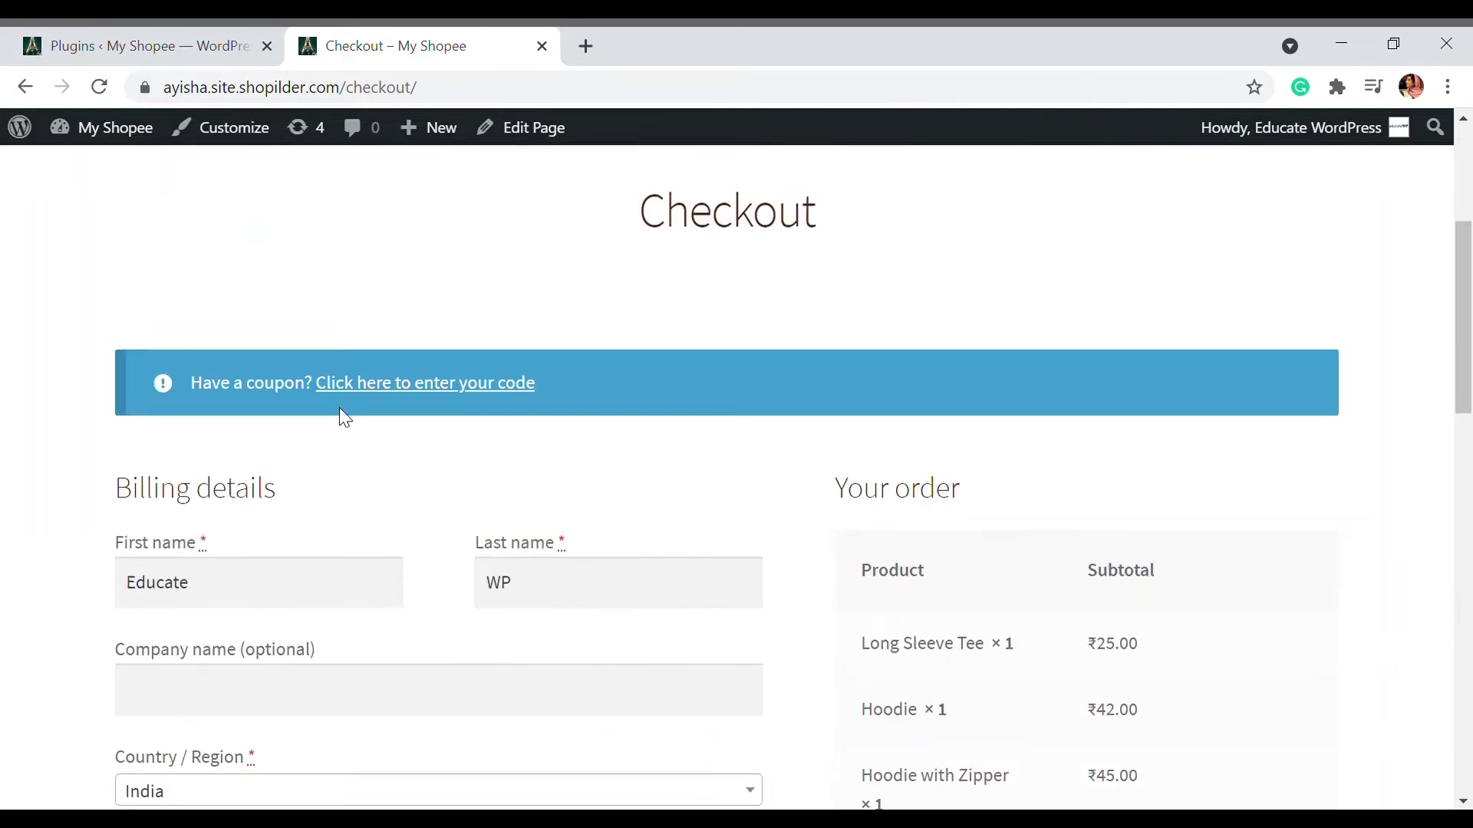
{"action": "left_click", "coordinate": [208, 36]}
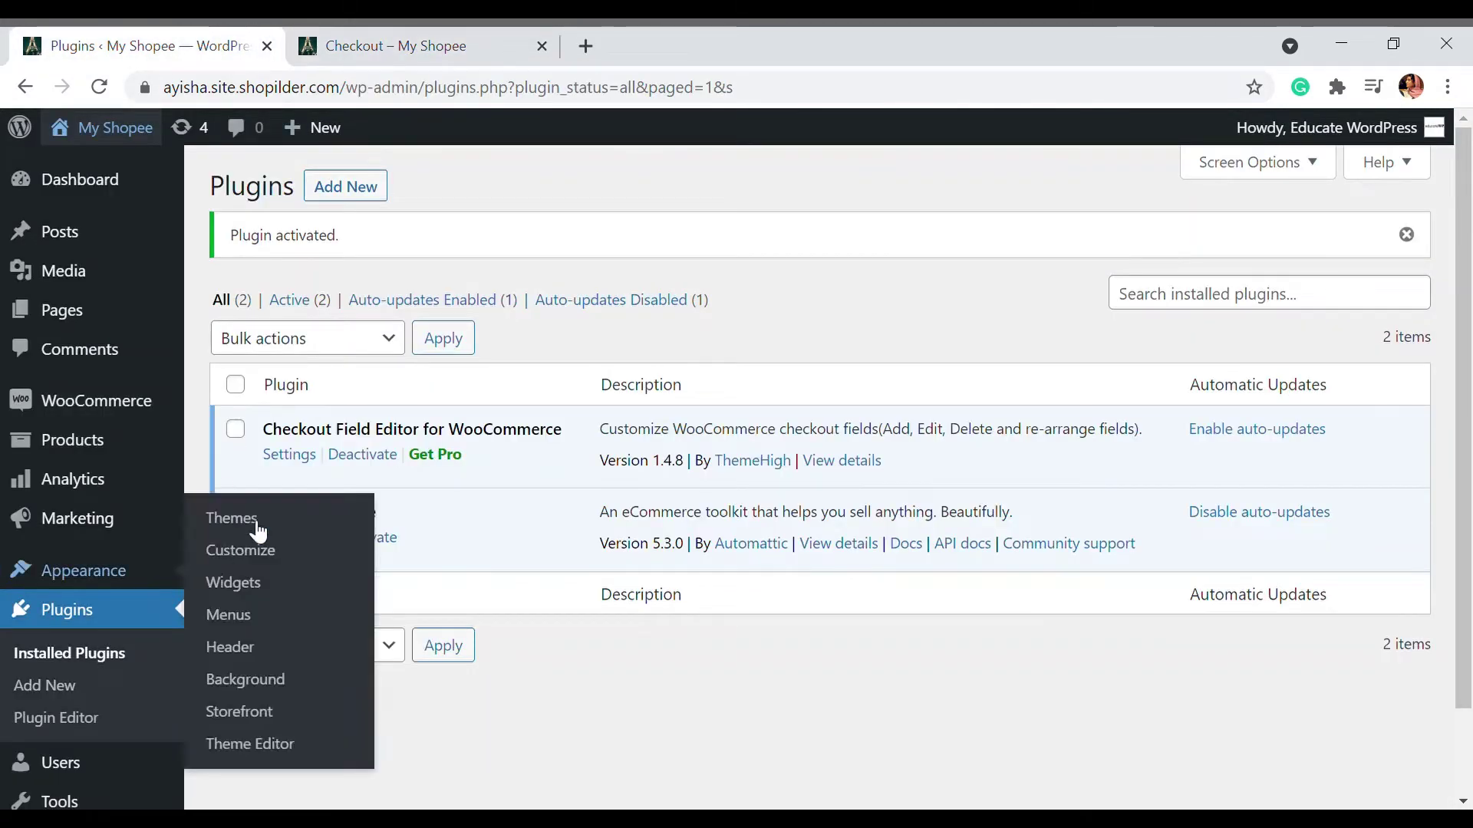
- Open the Checkout Field Editor and compare its billing fields with the live checkout page
{"action": "left_click", "coordinate": [290, 454]}
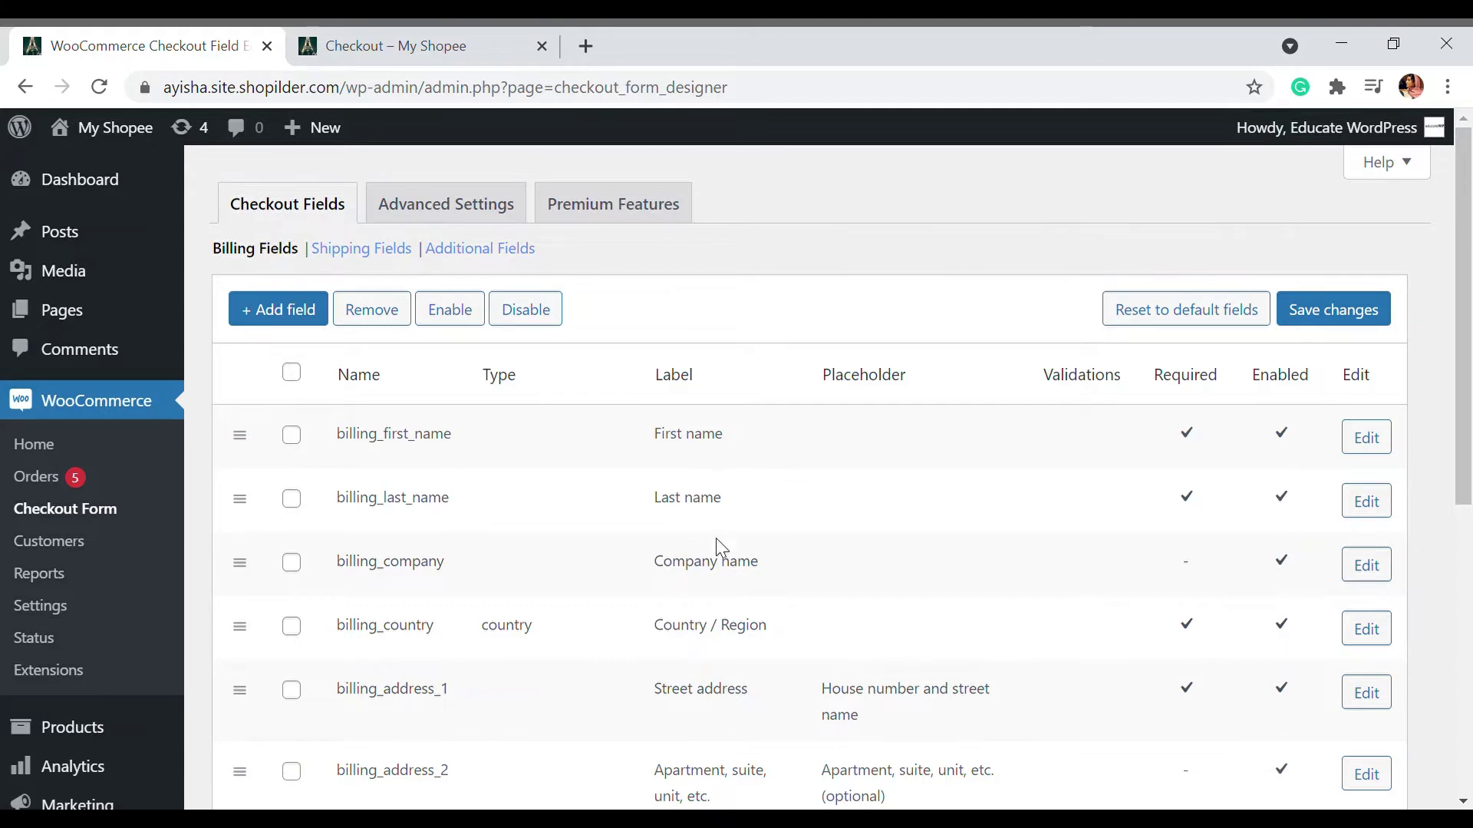
{"action": "scroll", "coordinate": [701, 628], "scroll_direction": "down", "scroll_amount": 3}
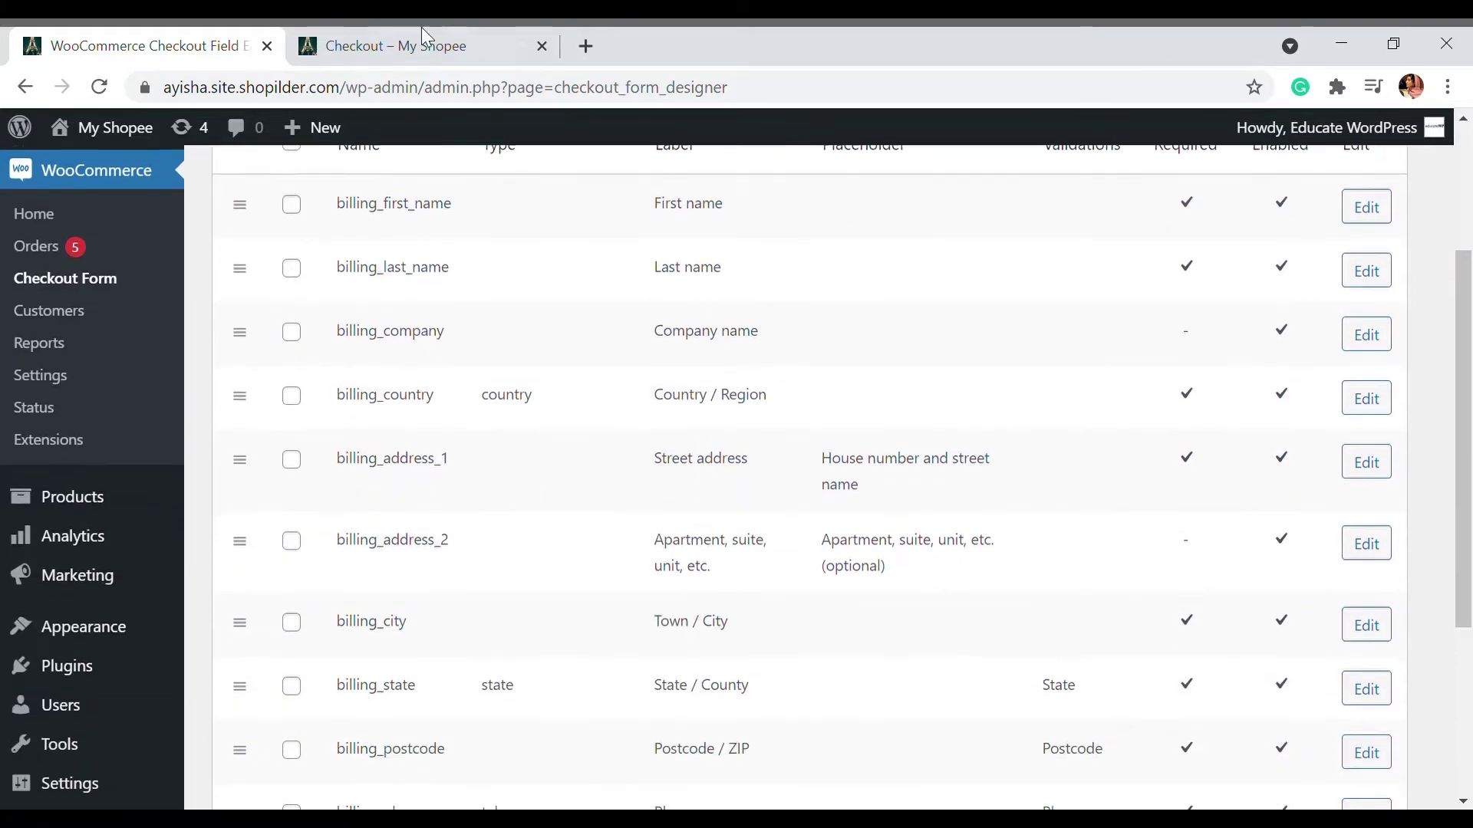
{"action": "left_click", "coordinate": [424, 28]}
{"action": "scroll", "coordinate": [417, 624], "scroll_direction": "down", "scroll_amount": 8}
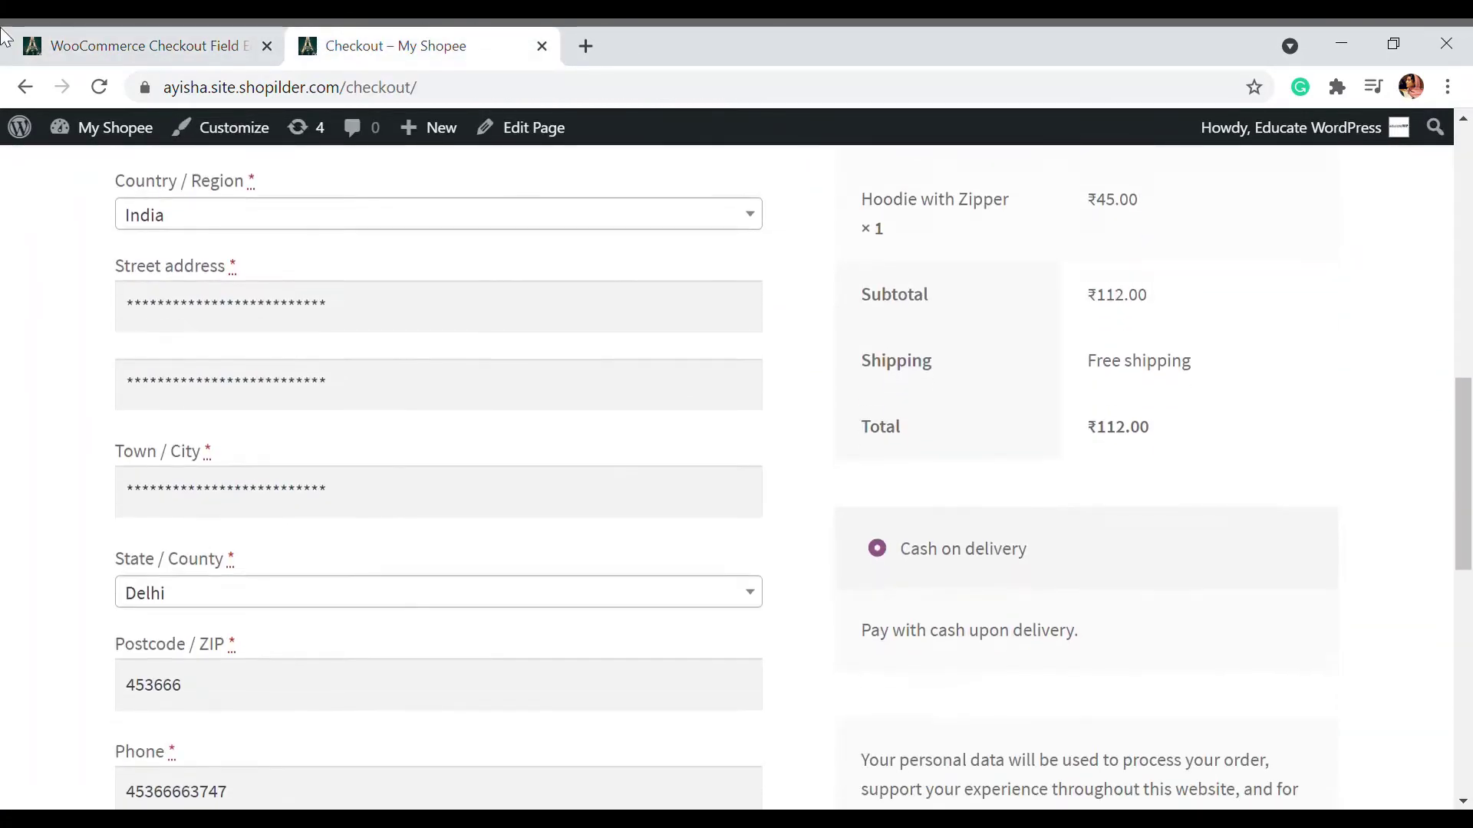
{"action": "left_click", "coordinate": [54, 40]}
{"action": "scroll", "coordinate": [648, 399], "scroll_direction": "up", "scroll_amount": 1}
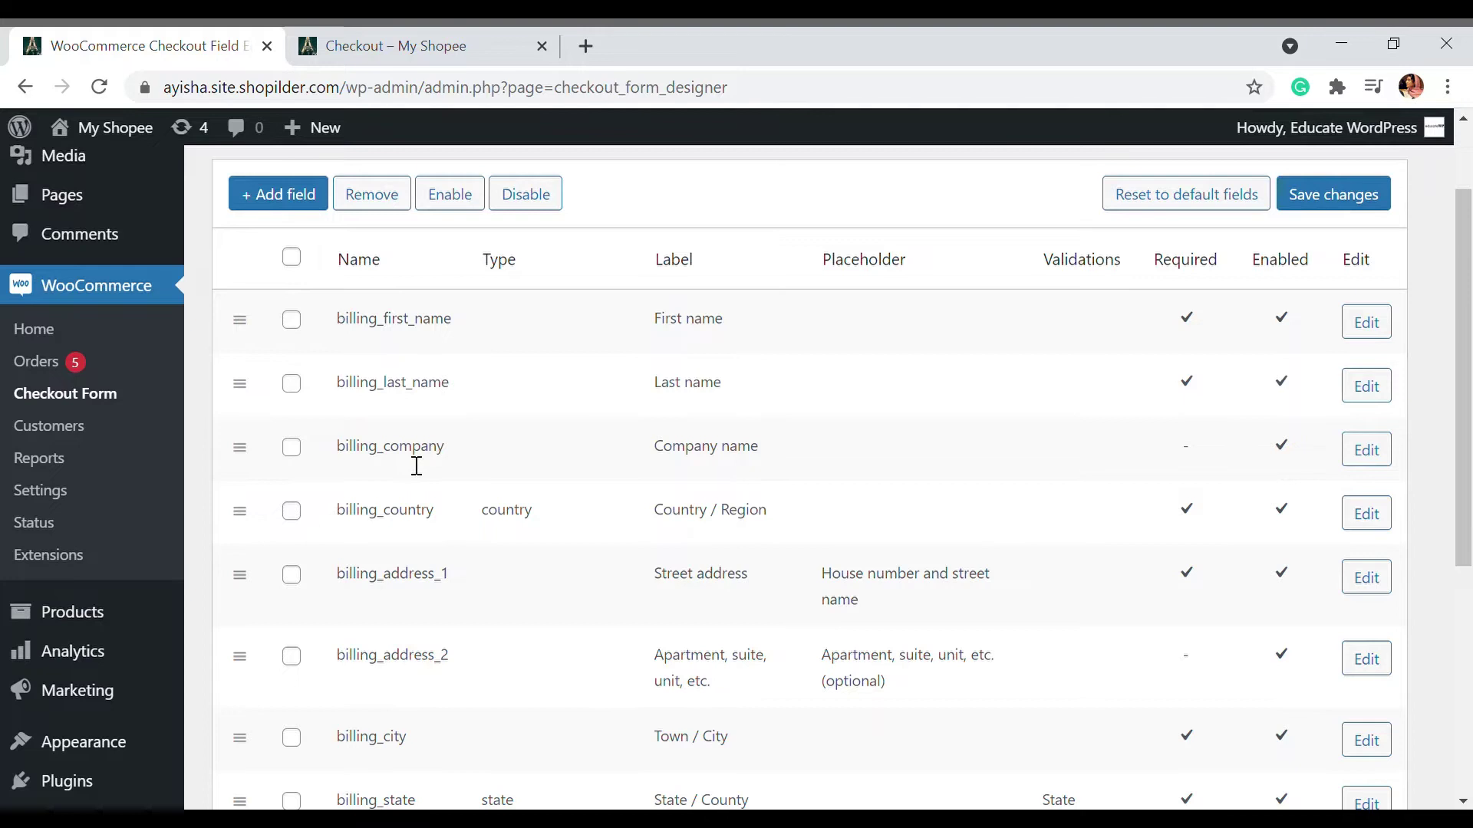
- Uncheck Enabled on the billing_company (Company name) field and save it
{"action": "left_click", "coordinate": [1390, 454]}
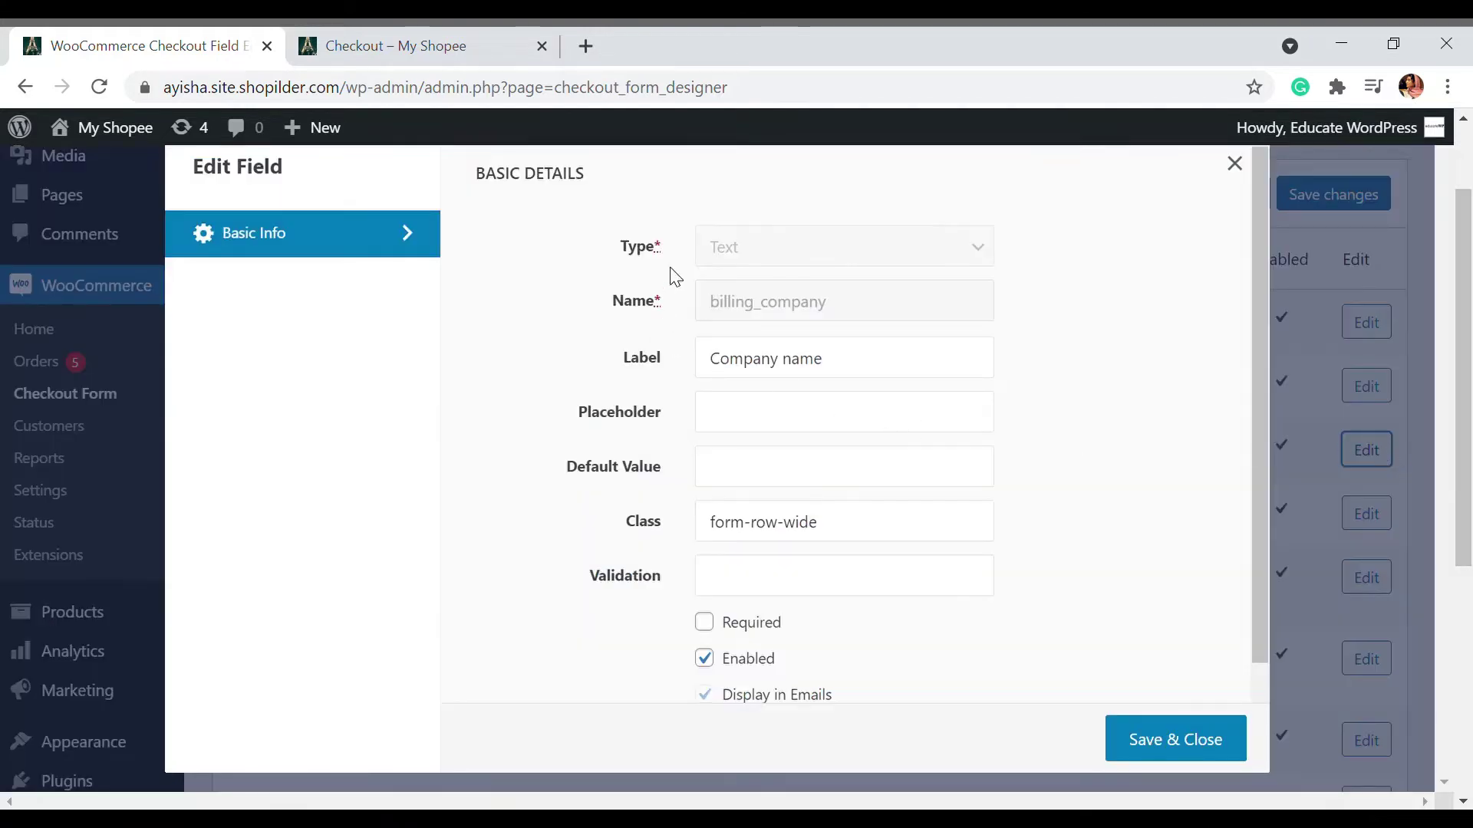
{"action": "scroll", "coordinate": [744, 663], "scroll_direction": "down", "scroll_amount": 2}
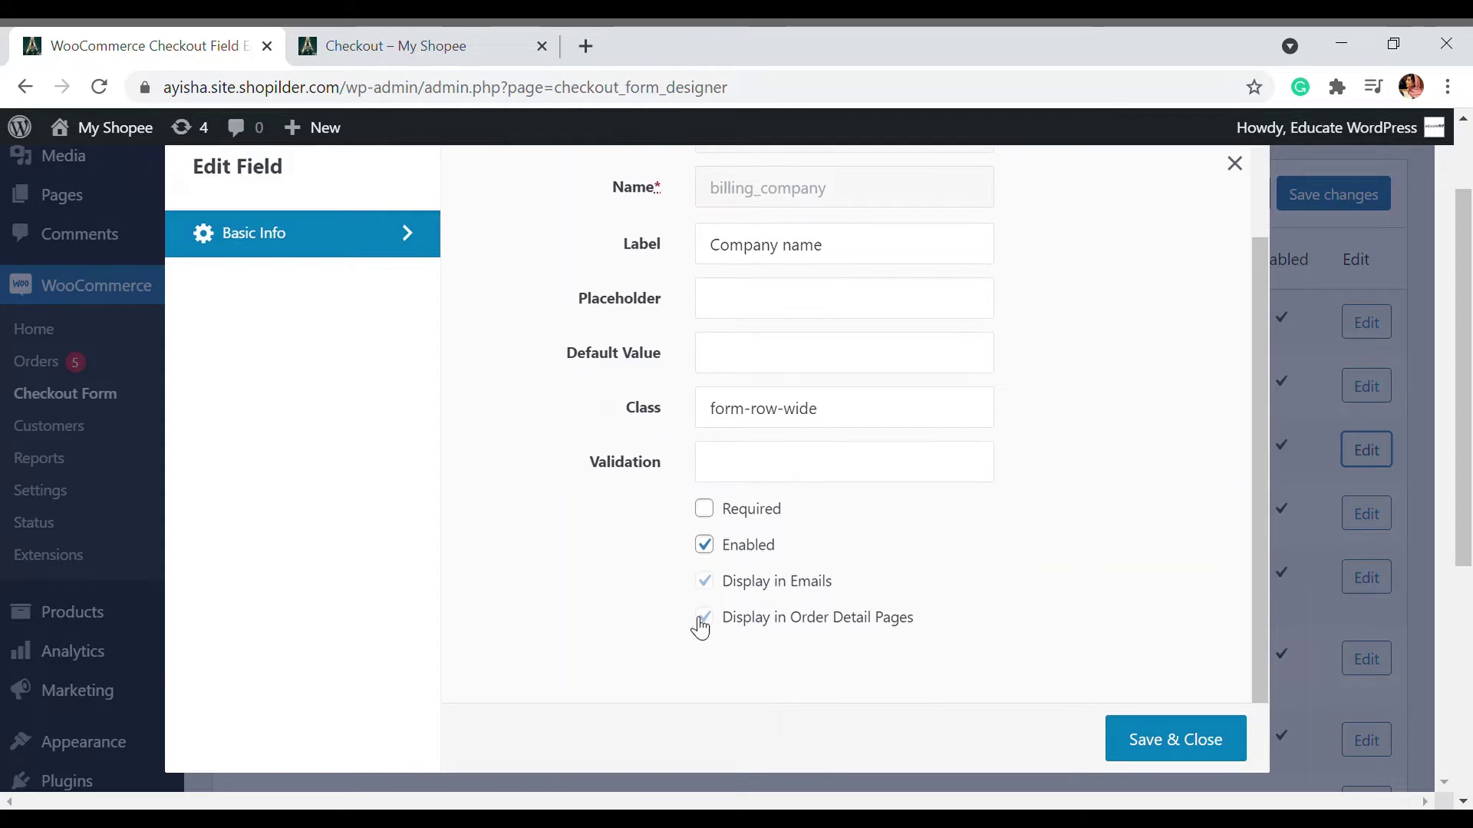
{"action": "left_click", "coordinate": [704, 557]}
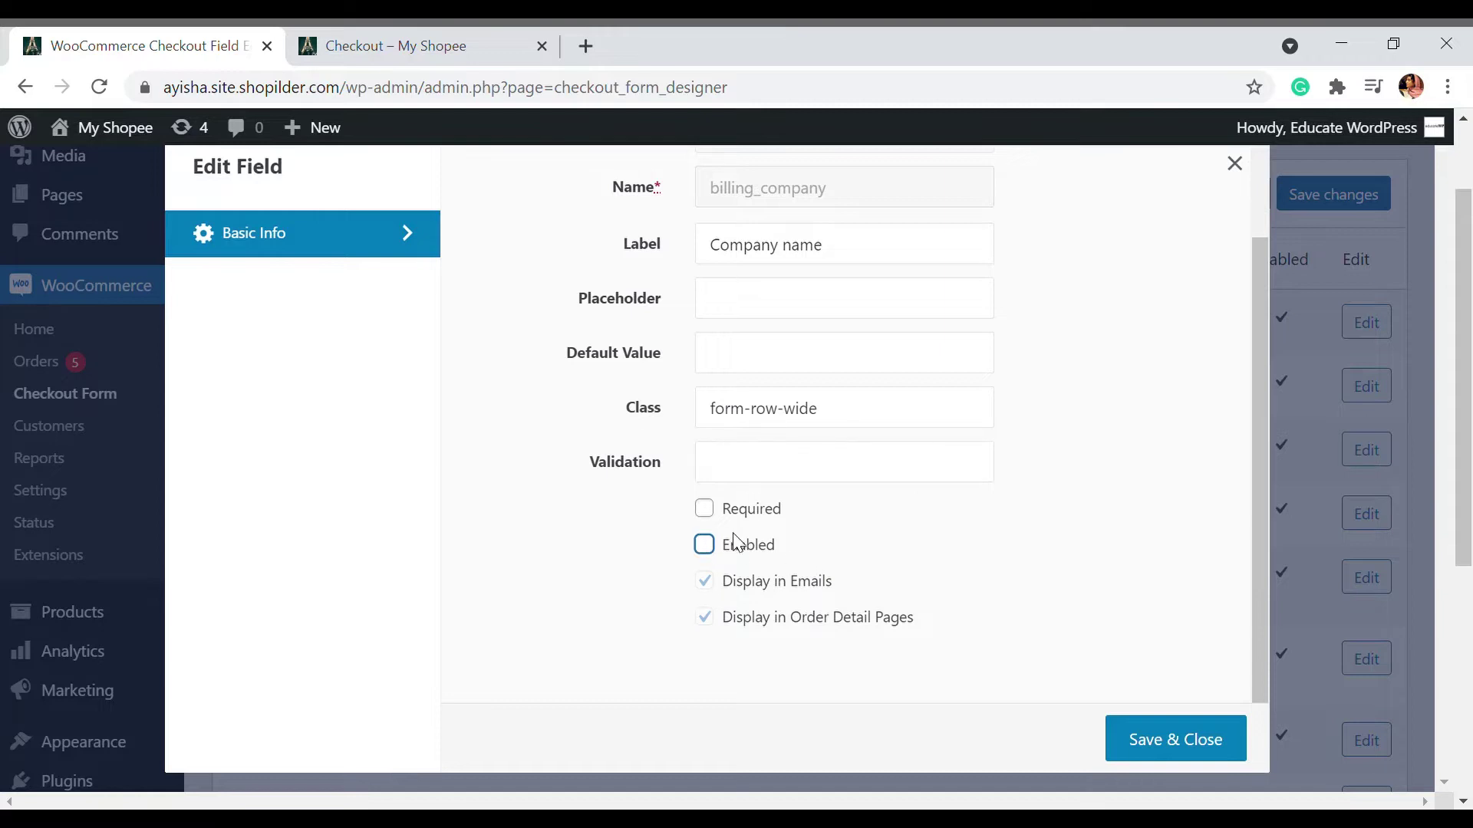
{"action": "scroll", "coordinate": [749, 550], "scroll_direction": "up", "scroll_amount": 2}
{"action": "scroll", "coordinate": [750, 549], "scroll_direction": "down", "scroll_amount": 2}
{"action": "left_click", "coordinate": [1173, 748]}
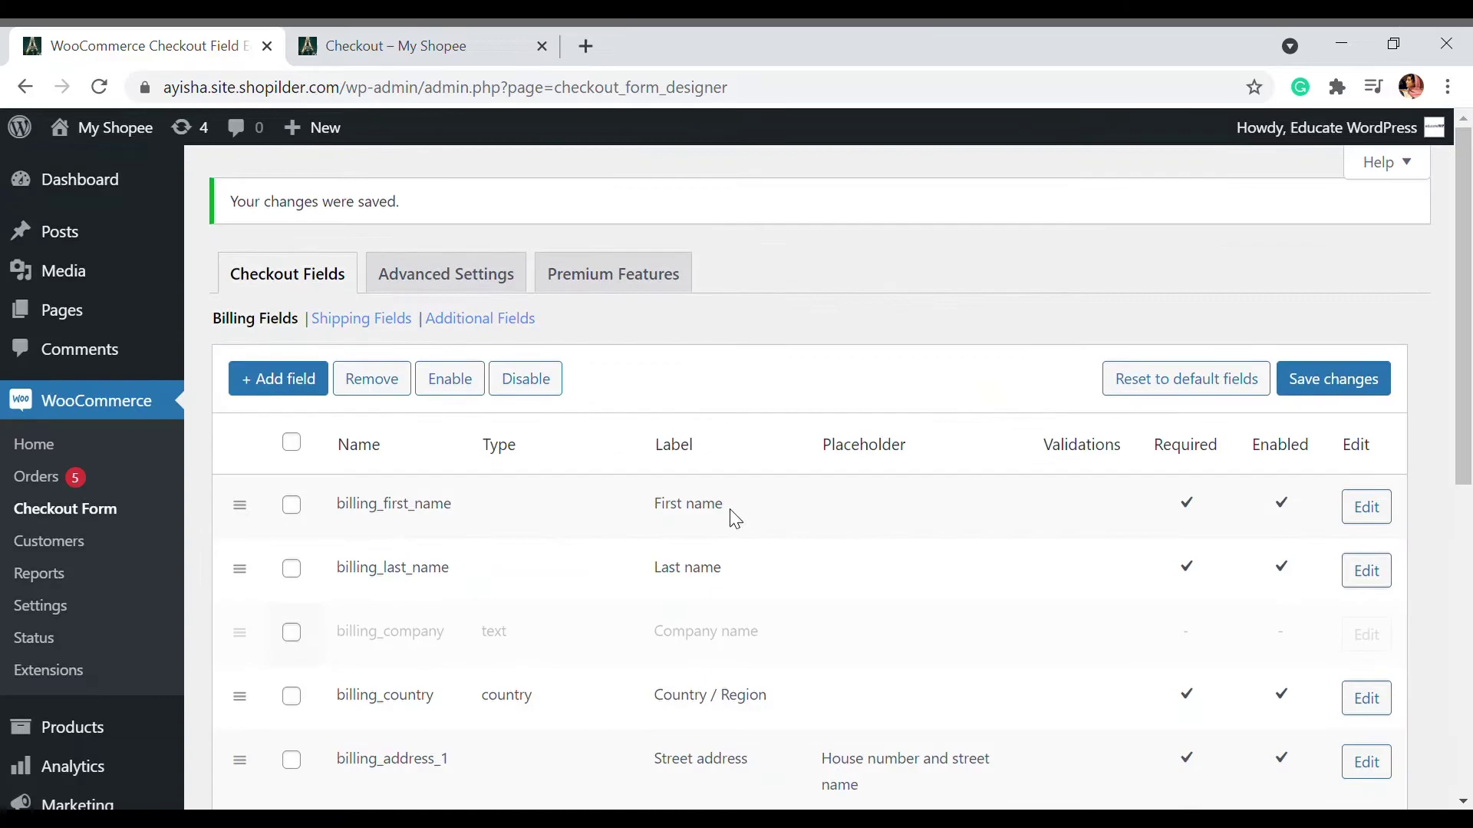
- Save the field list and reload checkout to confirm Company name is gone
{"action": "left_click", "coordinate": [1308, 385]}
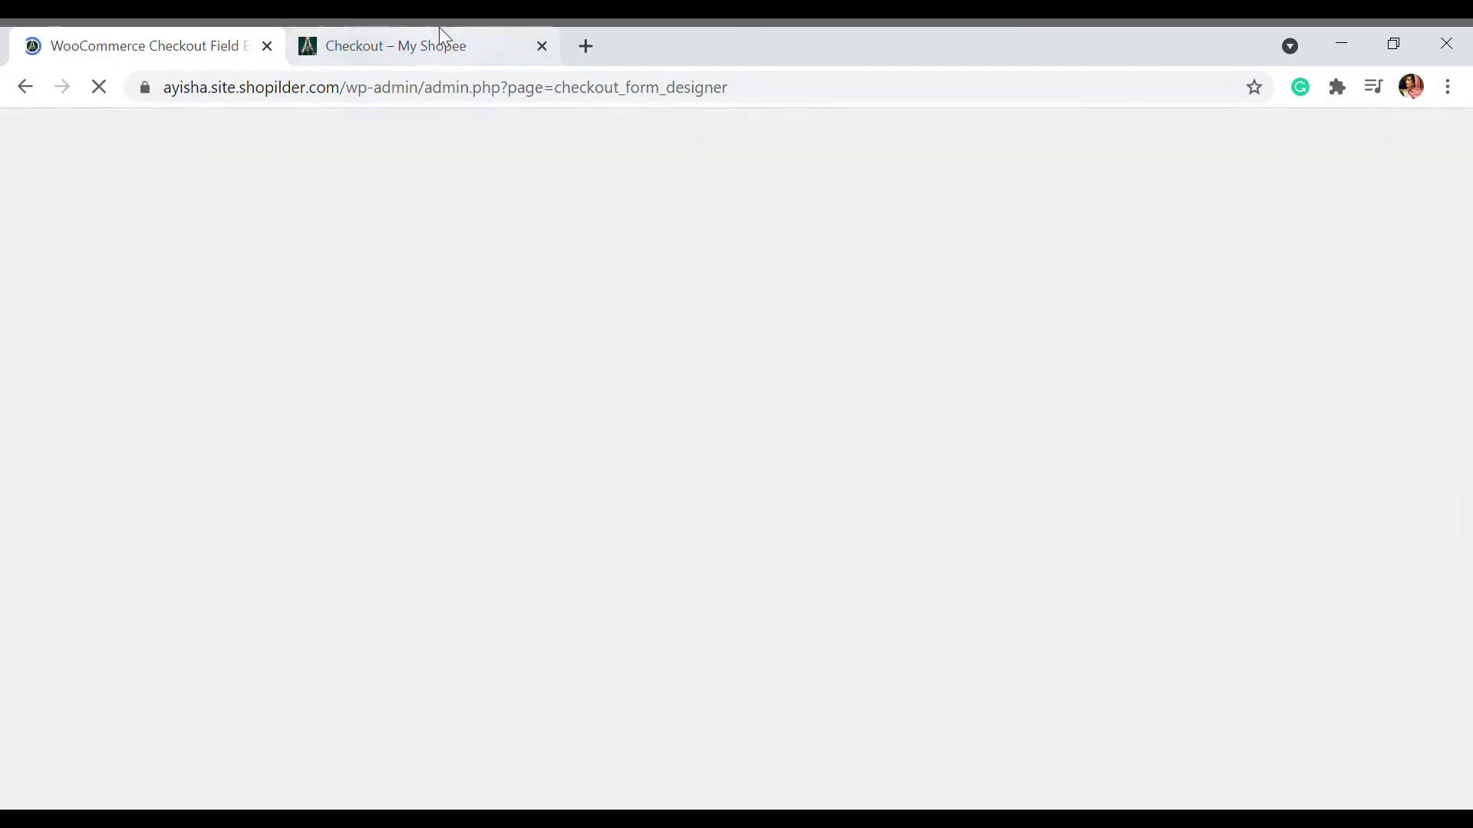
{"action": "left_click", "coordinate": [429, 46]}
{"action": "left_click", "coordinate": [98, 86]}
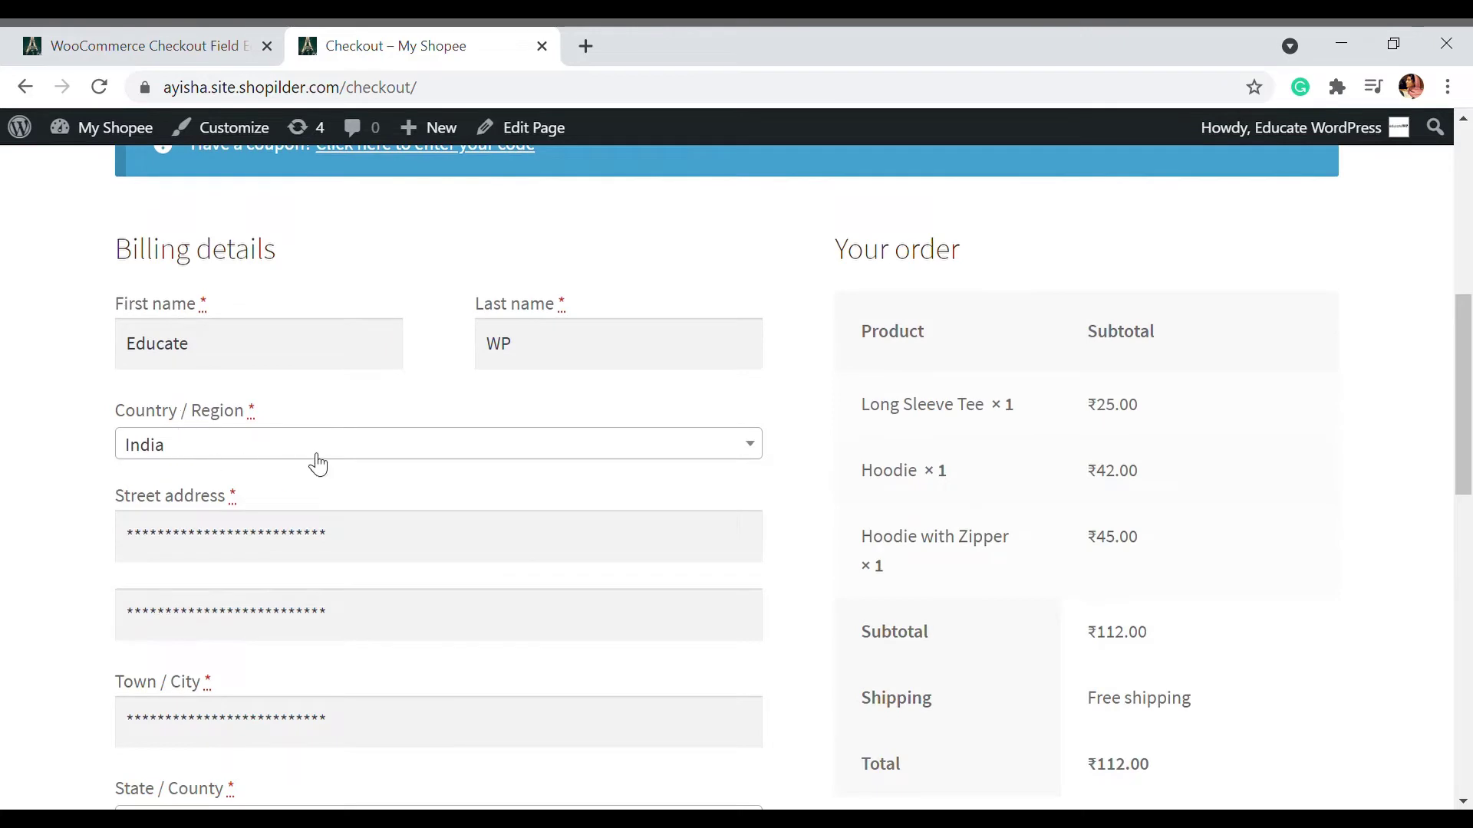
{"action": "scroll", "coordinate": [344, 388], "scroll_direction": "down", "scroll_amount": 1}
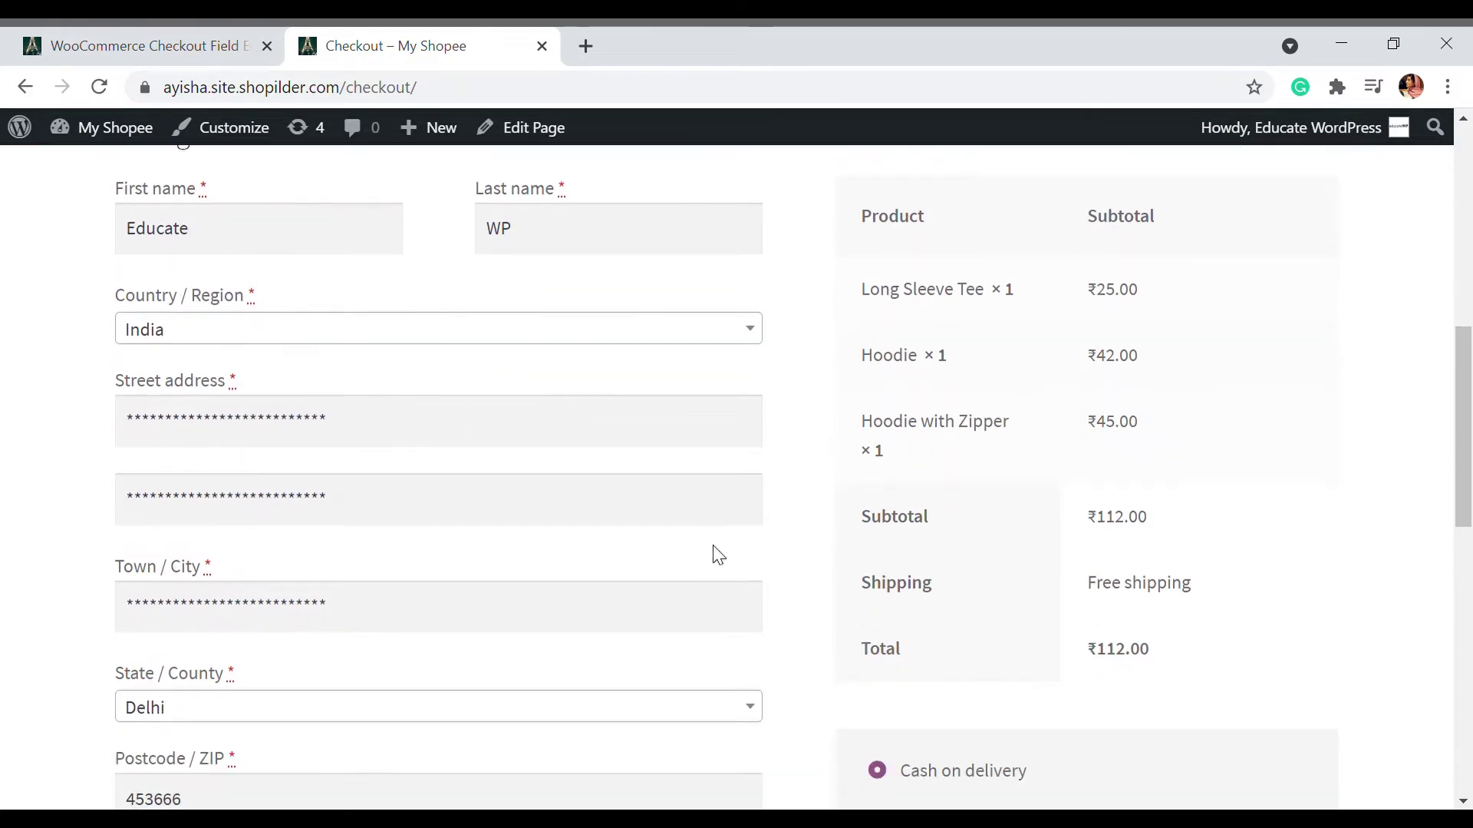
{"action": "scroll", "coordinate": [719, 554], "scroll_direction": "up", "scroll_amount": 1}
{"action": "left_click", "coordinate": [146, 46]}
- Move Country / Region below State / County and Postcode / ZIP after Apartment, suite
{"action": "scroll", "coordinate": [724, 359], "scroll_direction": "down", "scroll_amount": 2}
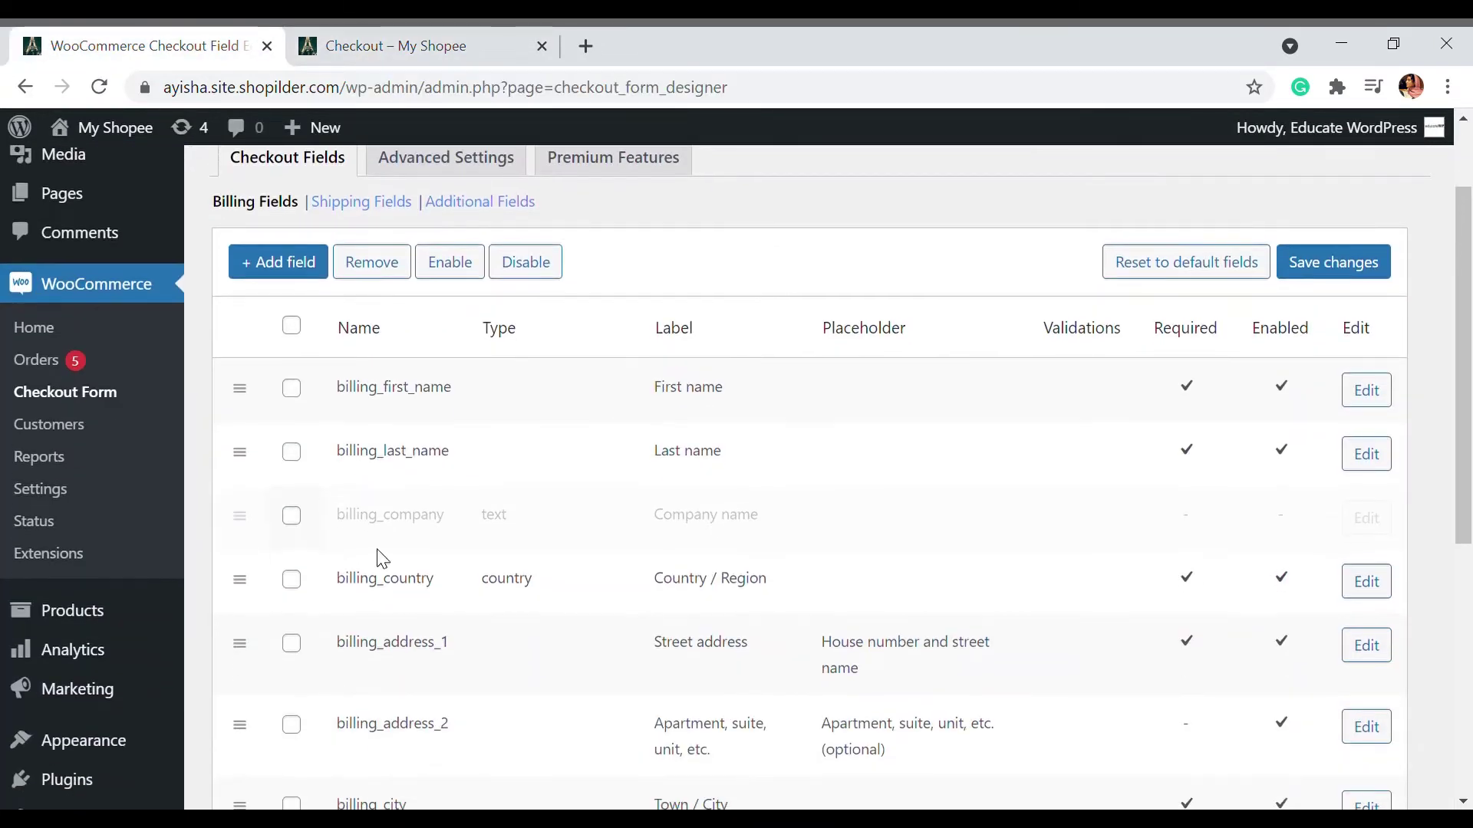
{"action": "scroll", "coordinate": [368, 548], "scroll_direction": "down", "scroll_amount": 1}
{"action": "scroll", "coordinate": [384, 483], "scroll_direction": "down", "scroll_amount": 1}
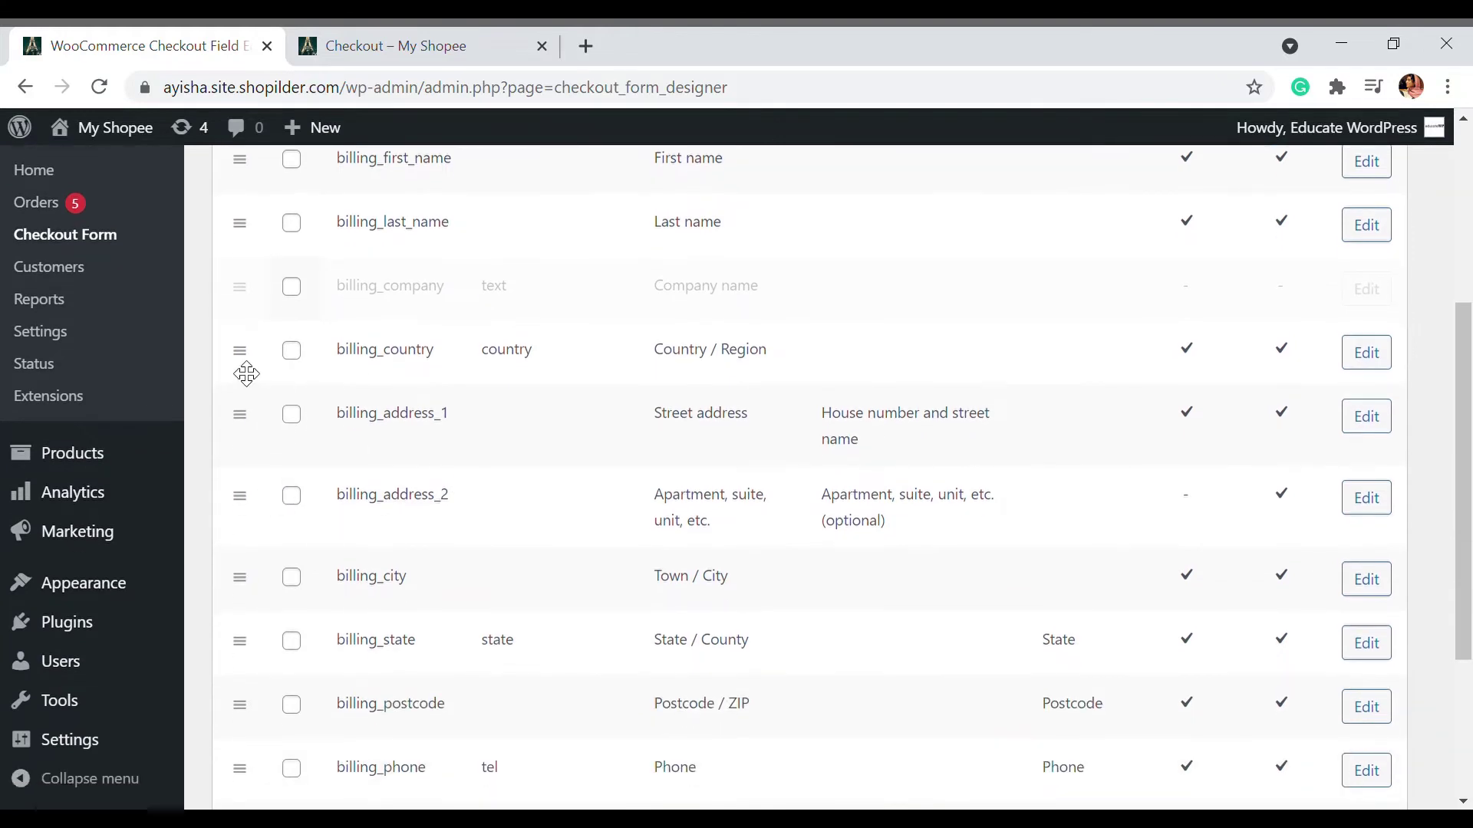
{"action": "left_click_drag", "start_coordinate": [246, 373], "coordinate": [256, 715]}
{"action": "left_click_drag", "start_coordinate": [255, 646], "coordinate": [237, 523]}
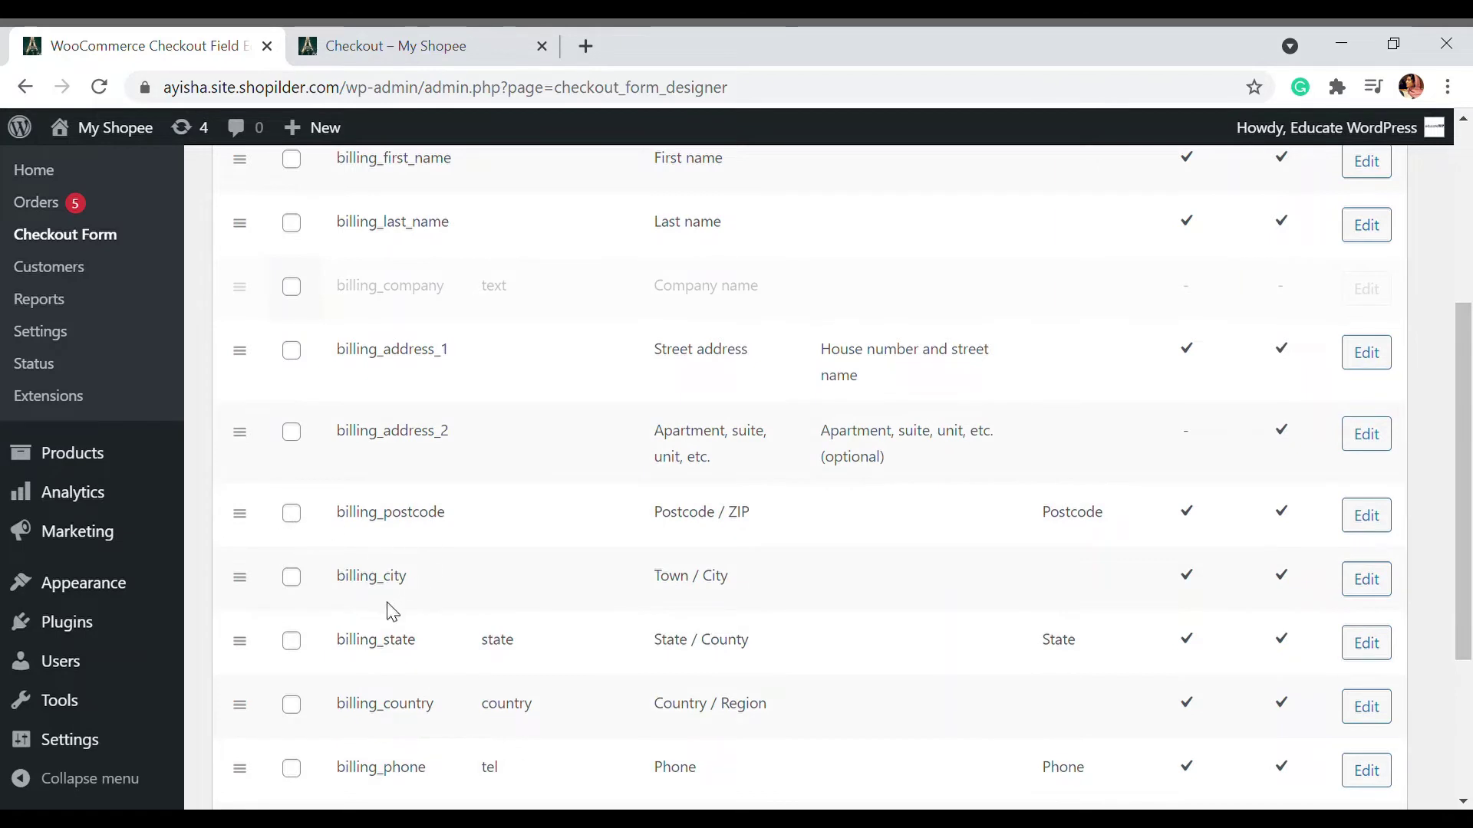
{"action": "scroll", "coordinate": [393, 611], "scroll_direction": "down", "scroll_amount": 3}
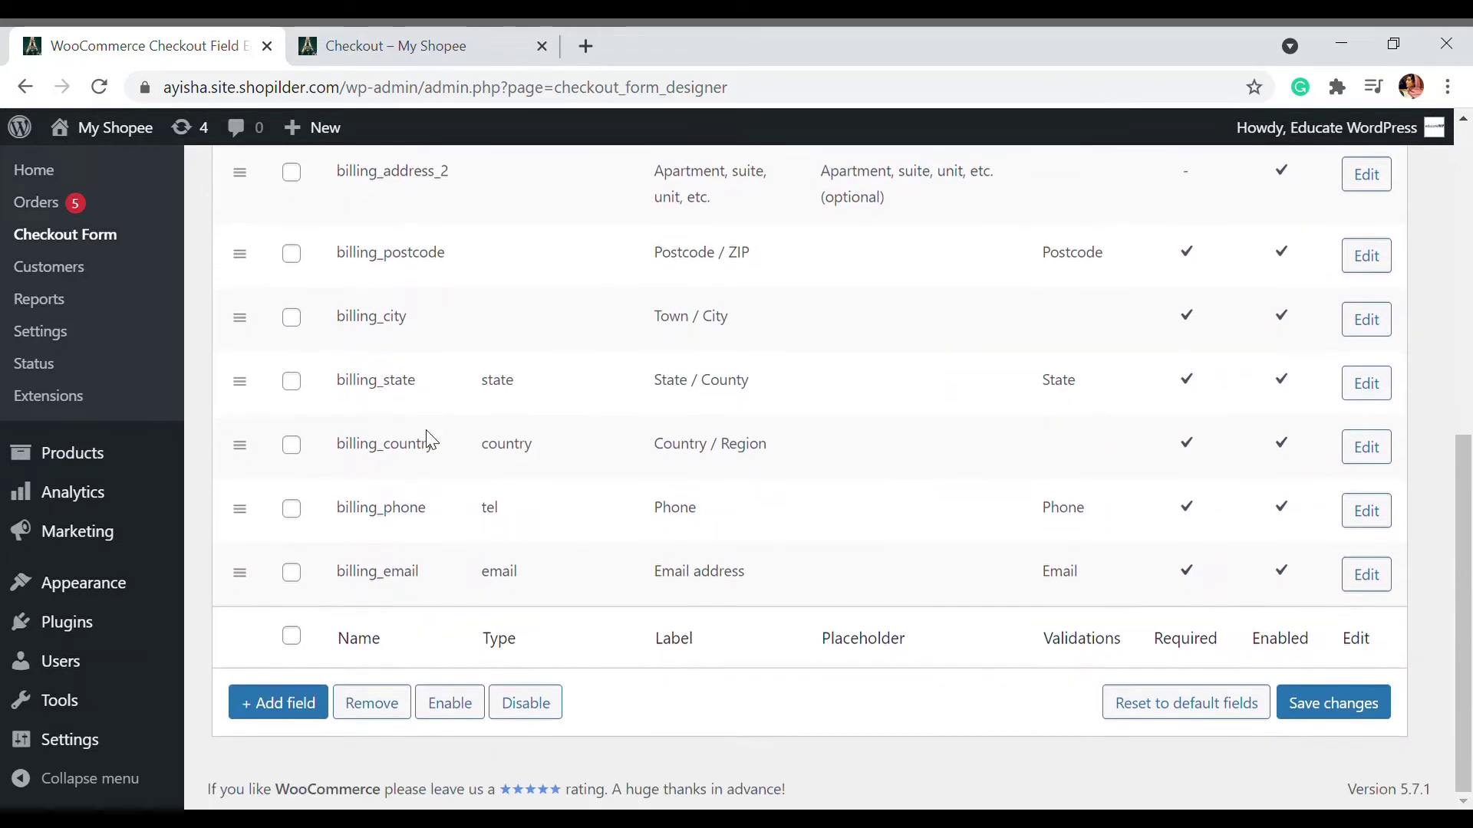
{"action": "scroll", "coordinate": [426, 430], "scroll_direction": "up", "scroll_amount": 1}
{"action": "scroll", "coordinate": [453, 460], "scroll_direction": "down", "scroll_amount": 2}
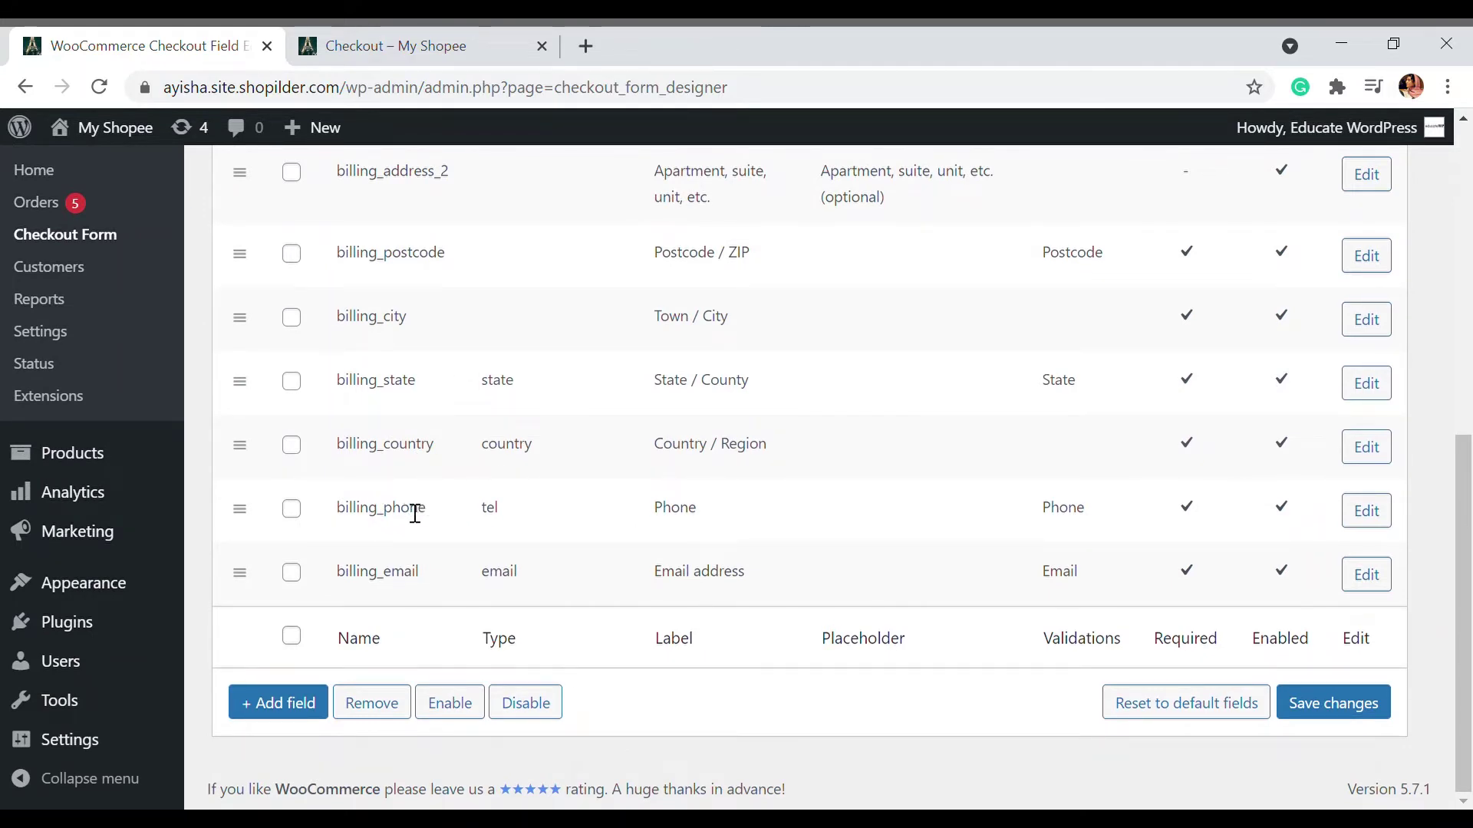
- Add a new Phone-type checkout field named alternate_contact
{"action": "left_click", "coordinate": [303, 715]}
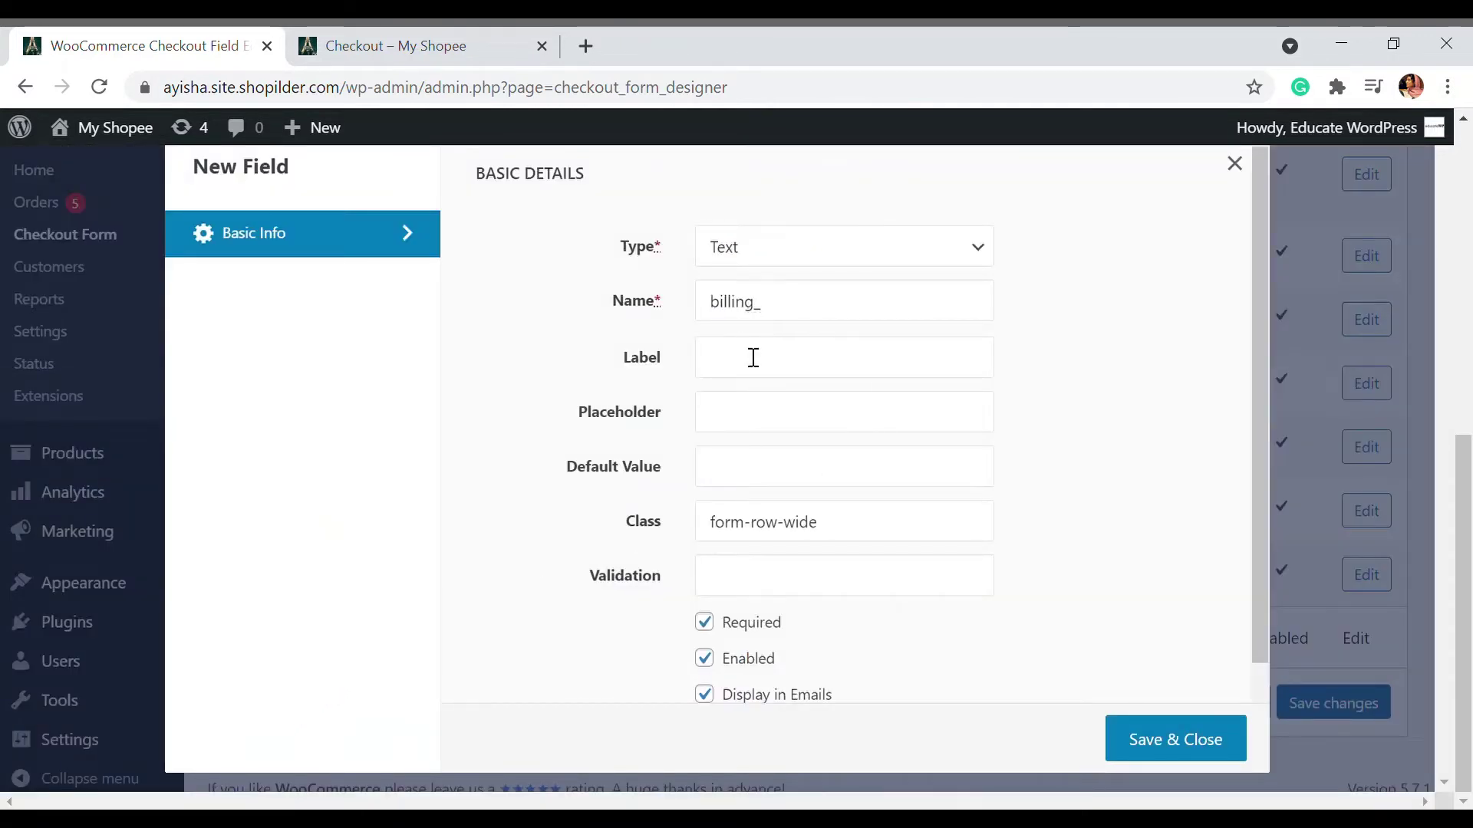
{"action": "left_click", "coordinate": [799, 255]}
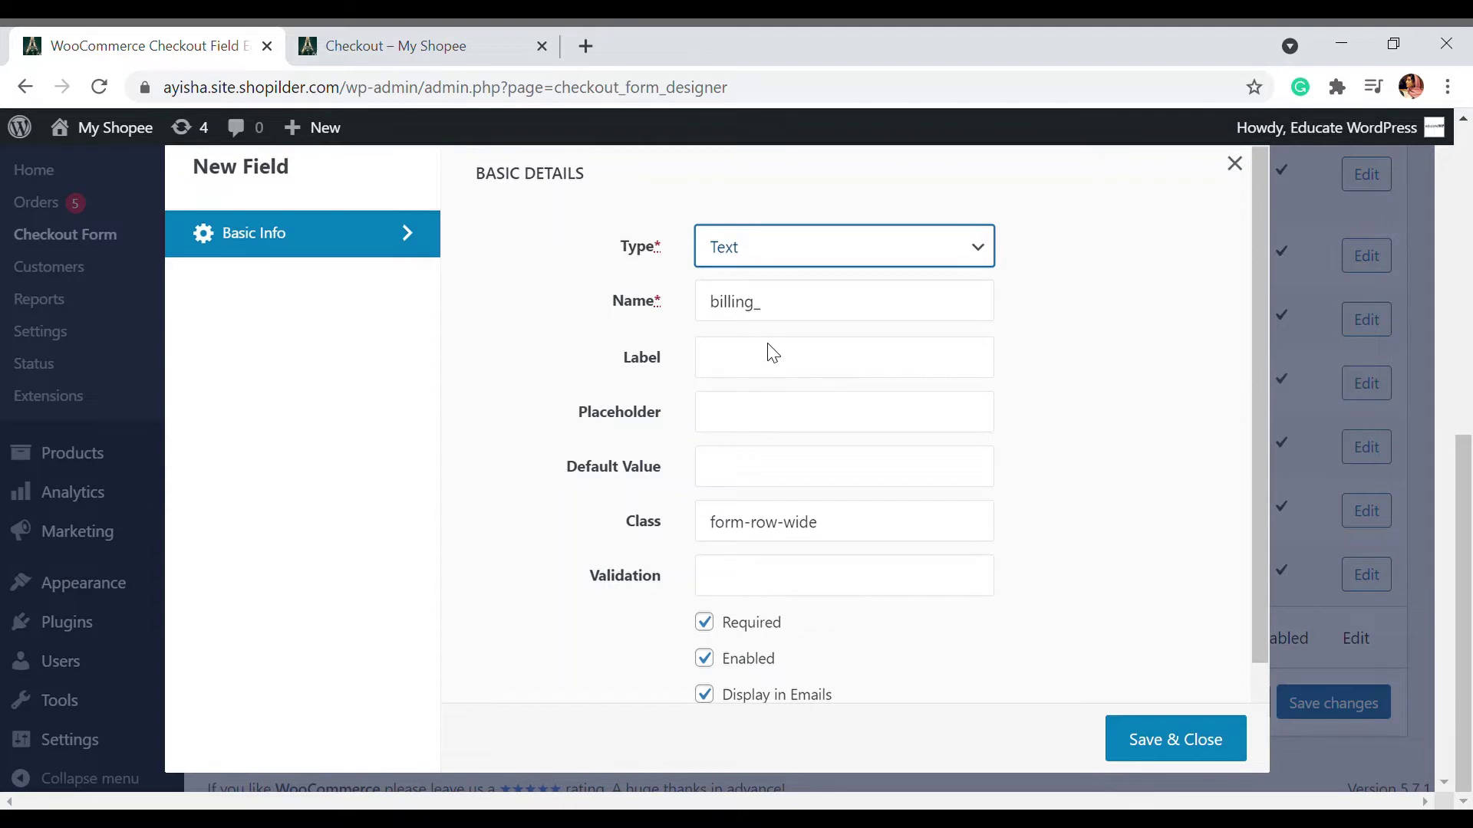
{"action": "key", "text": "Down"}
{"action": "left_click", "coordinate": [783, 319]}
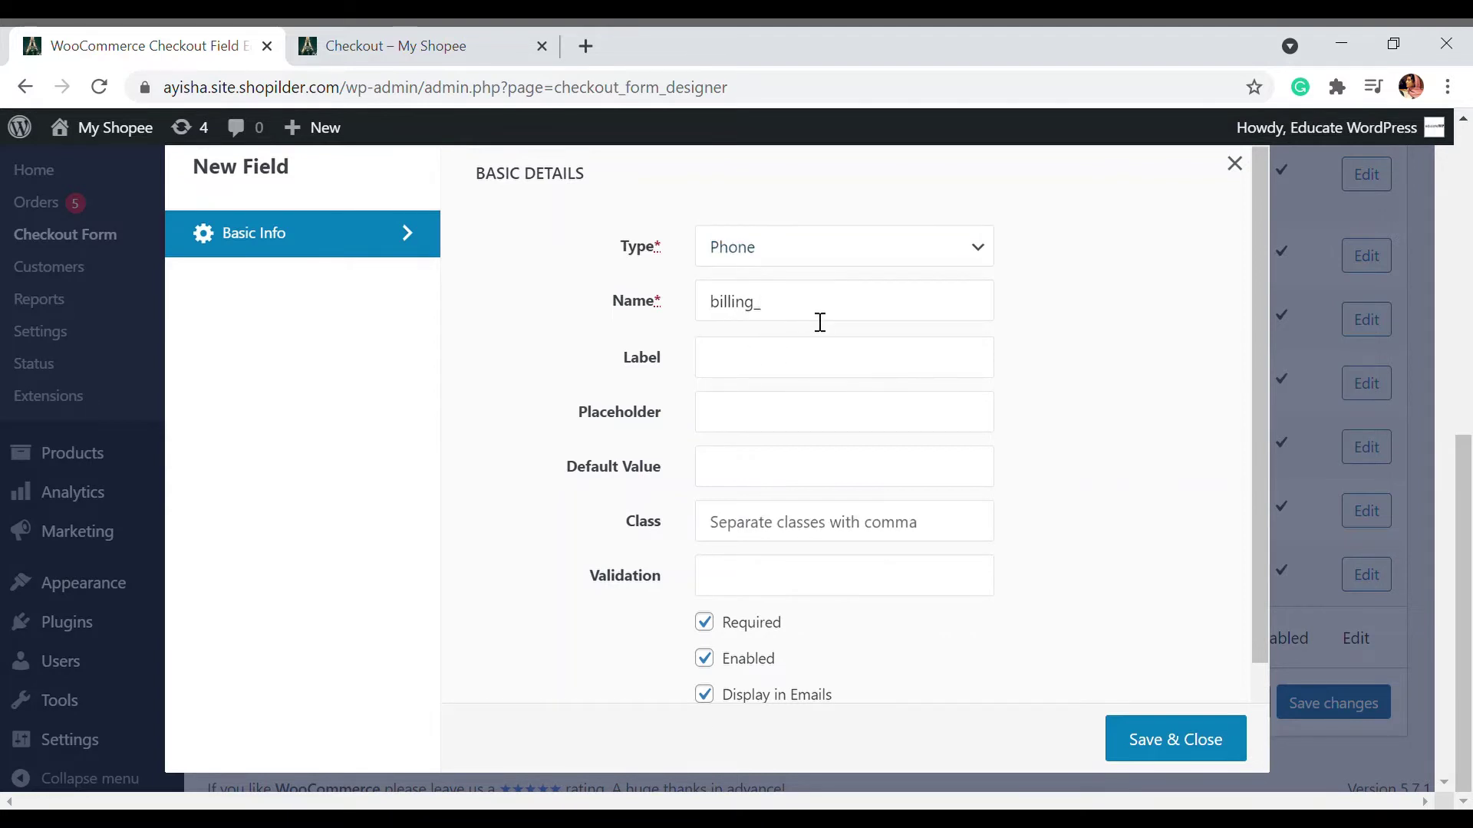
{"action": "key", "text": "BackSpace"}
{"action": "key", "text": "BackSpace"}
{"action": "type", "text": "alternate_"}
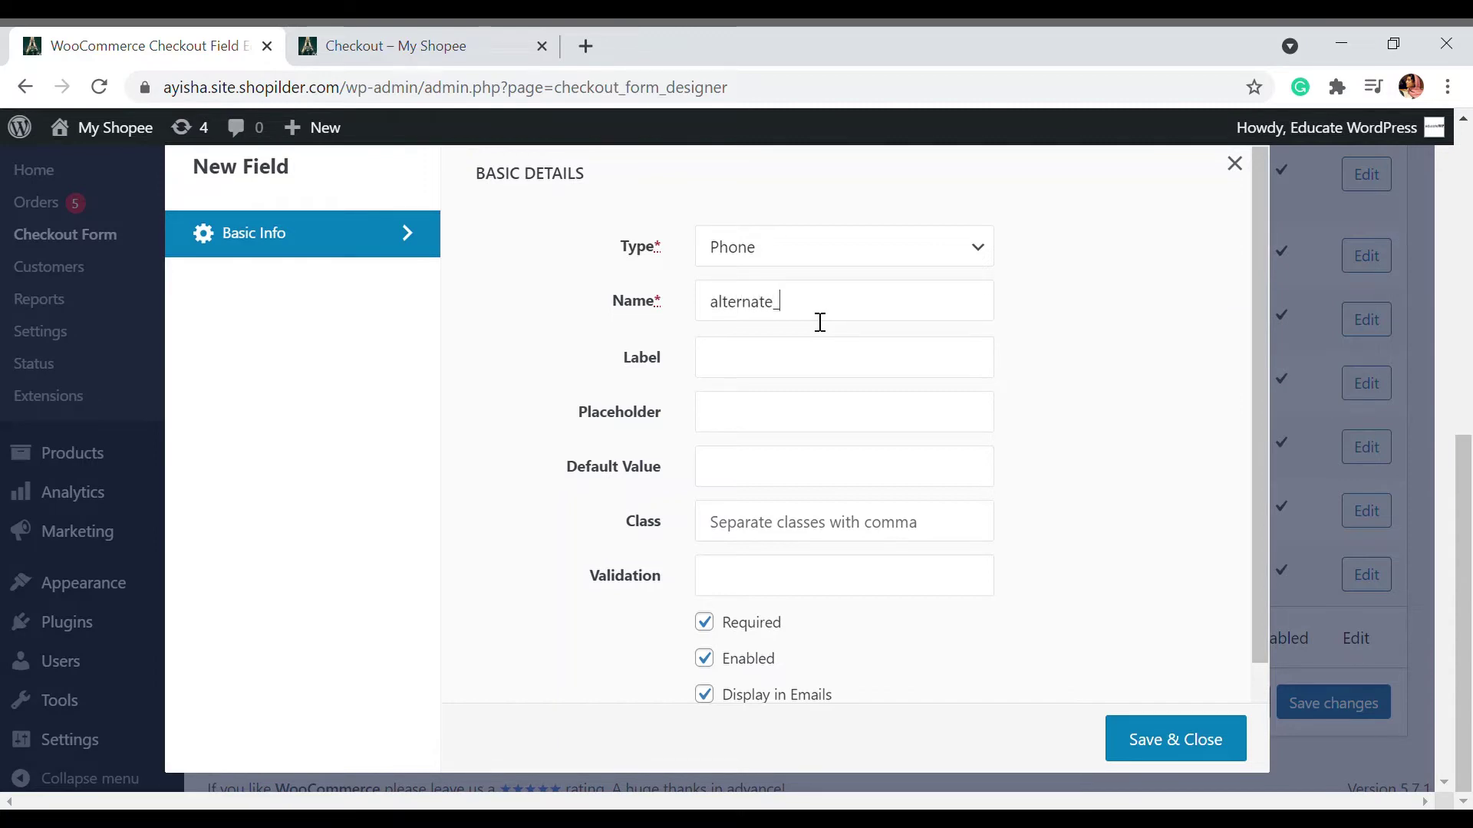
{"action": "type", "text": "contact"}
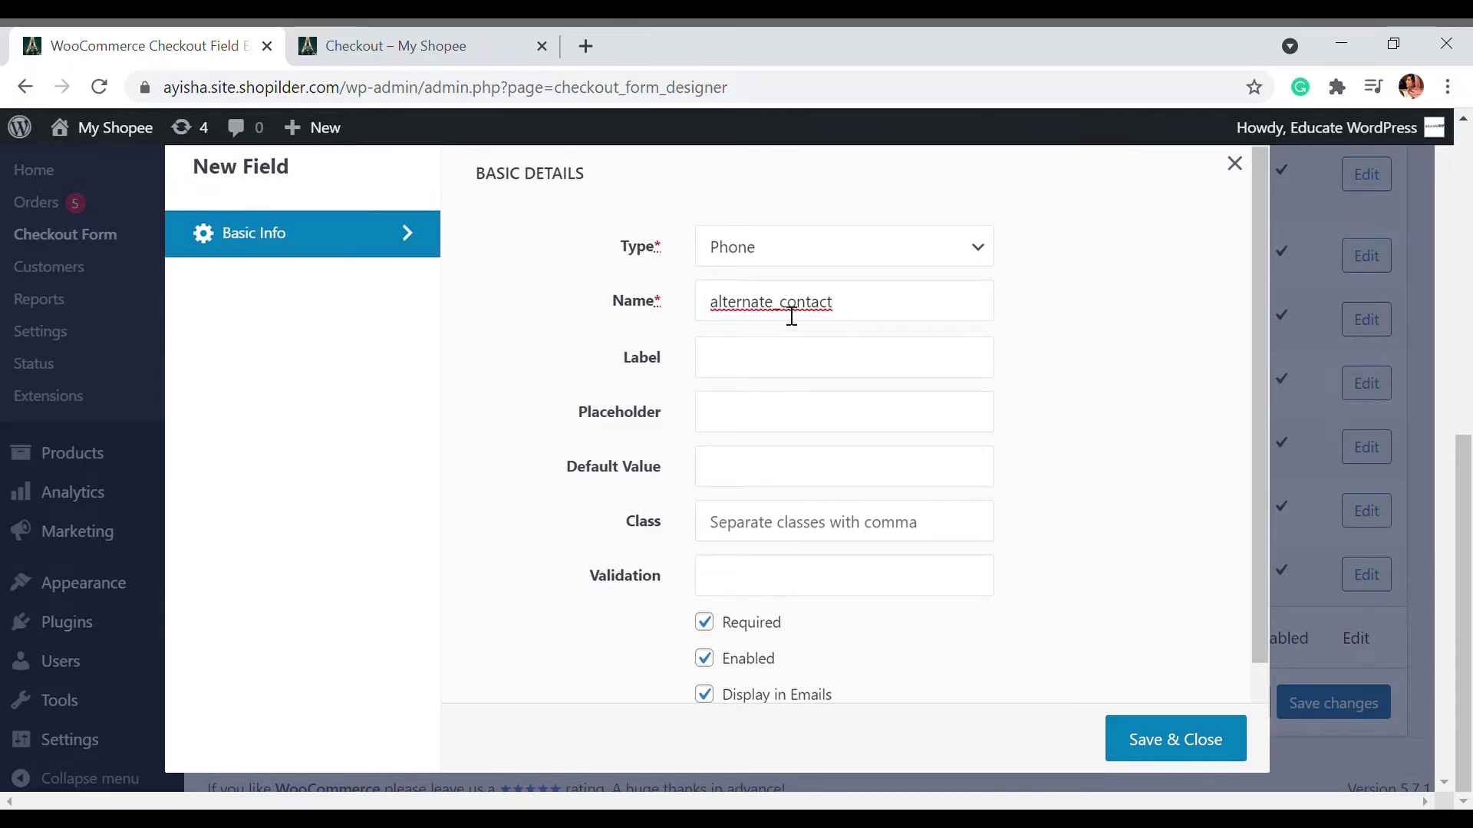
- Label the field 'Alternate Contact No.', keep it required, and save it
{"action": "left_click", "coordinate": [787, 380]}
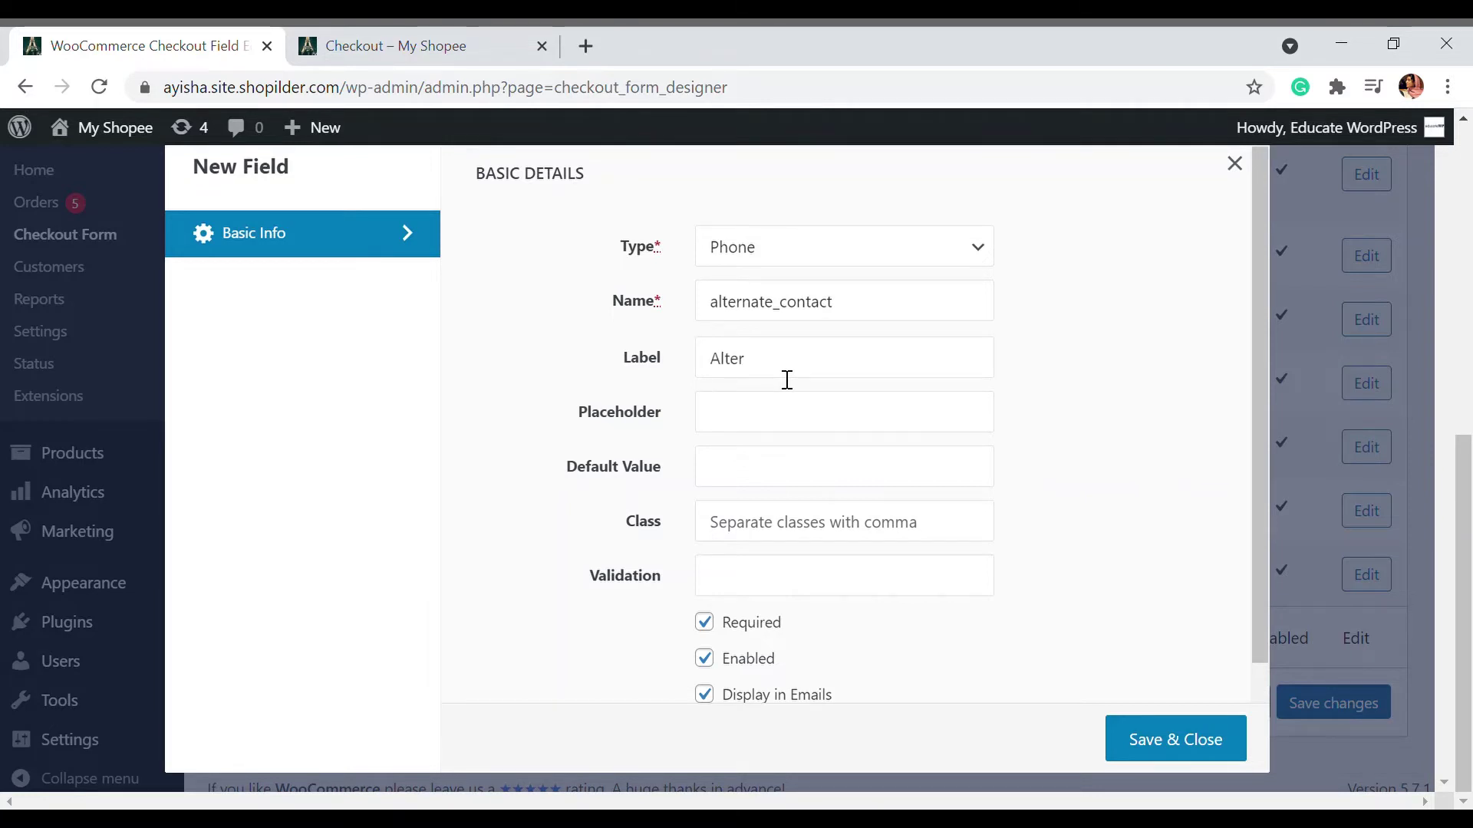
{"action": "type", "text": "Alternate c"}
{"action": "key", "text": "BackSpace"}
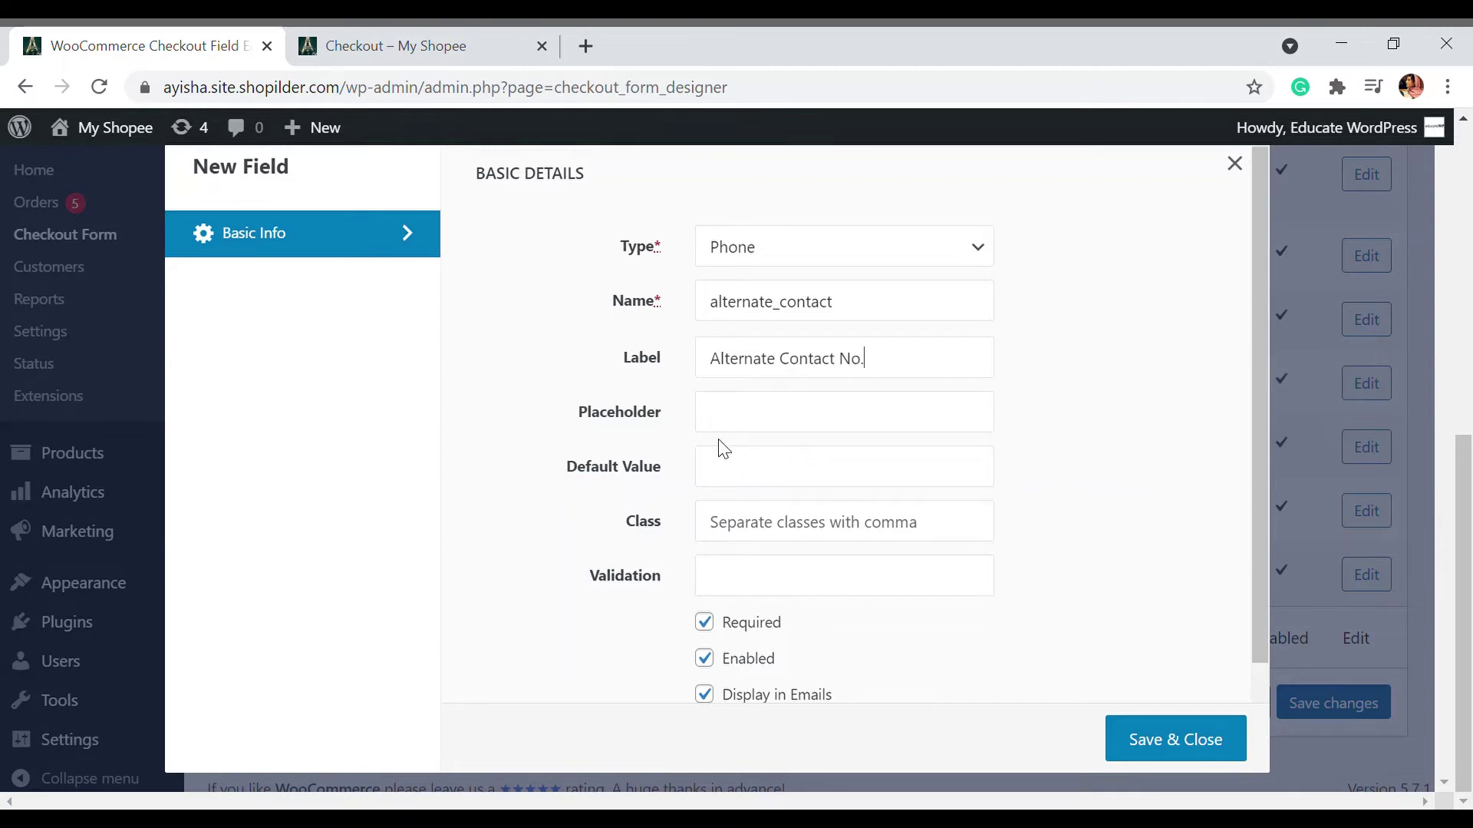
{"action": "left_click", "coordinate": [752, 414]}
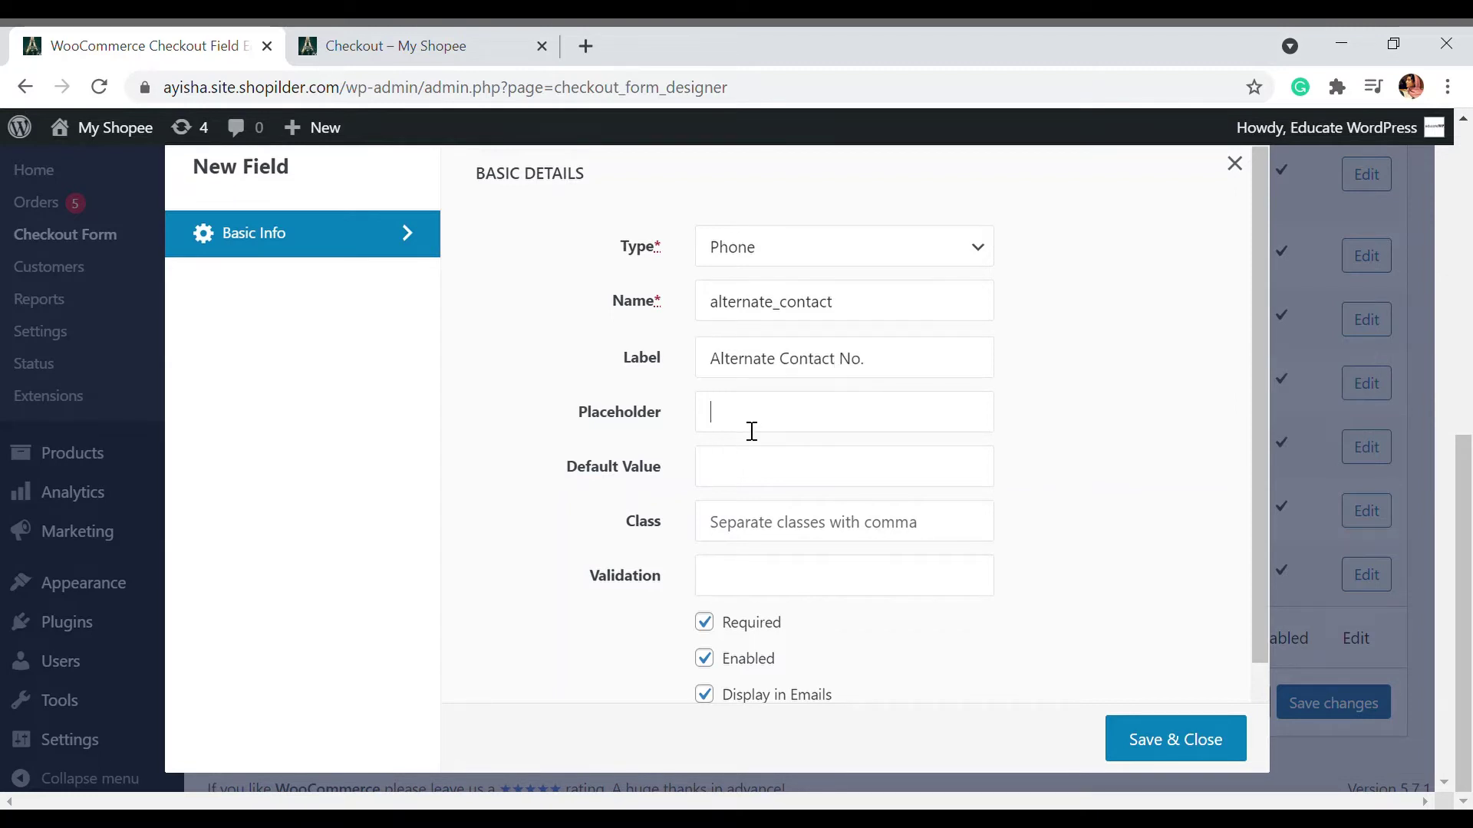
{"action": "left_click", "coordinate": [780, 405]}
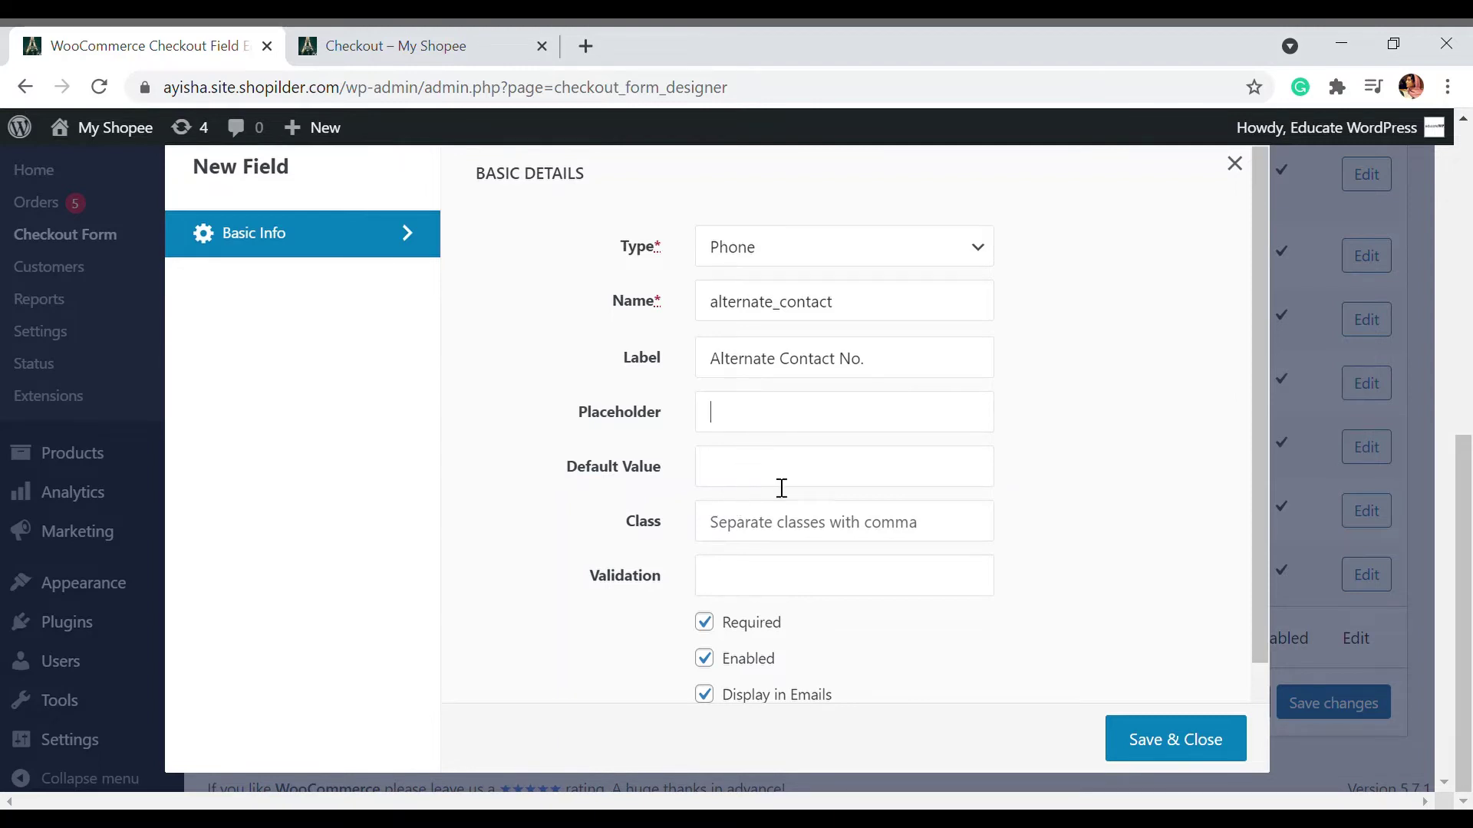
{"action": "scroll", "coordinate": [709, 530], "scroll_direction": "down", "scroll_amount": 2}
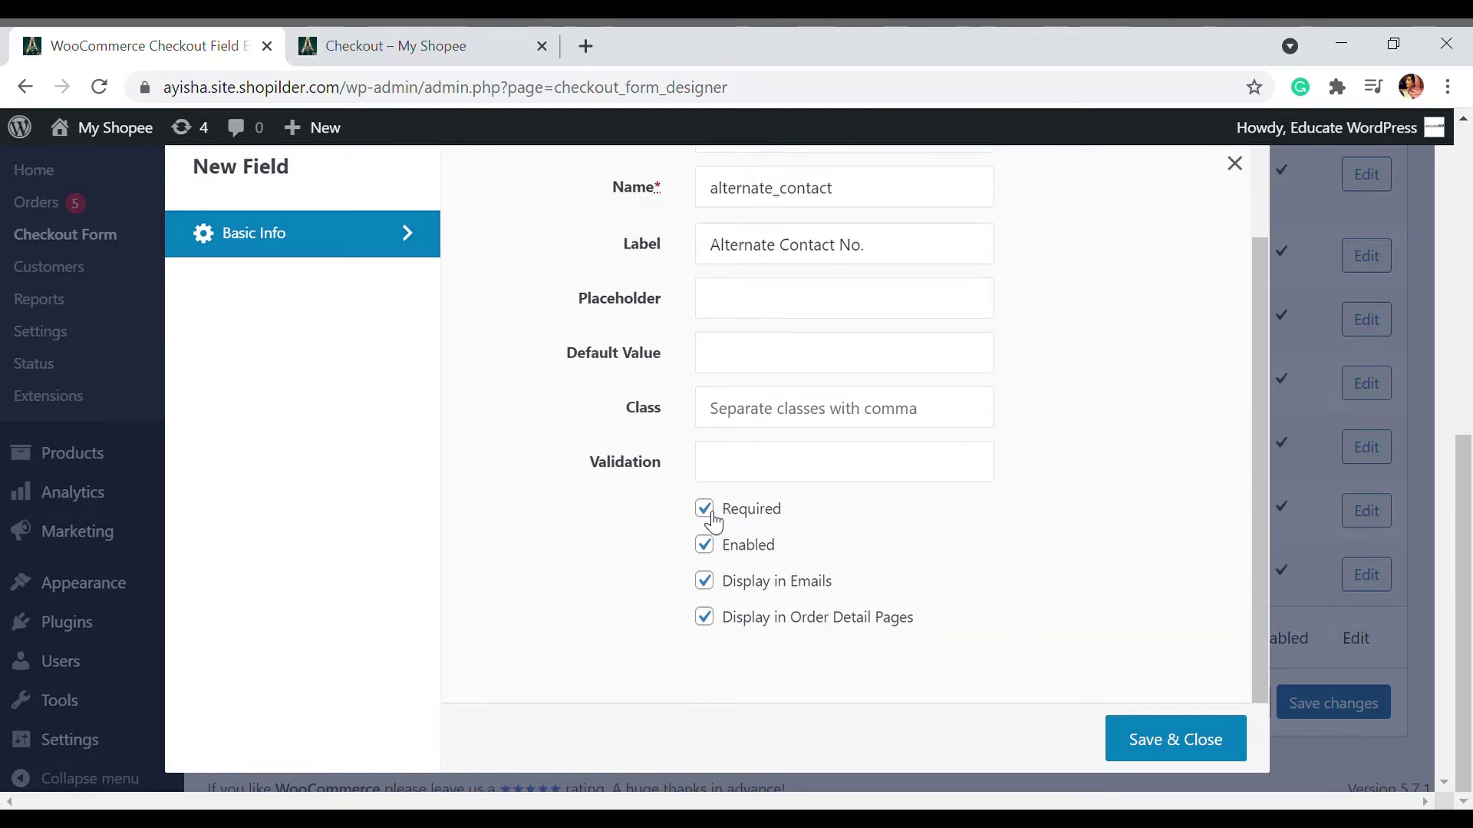
{"action": "scroll", "coordinate": [824, 460], "scroll_direction": "up", "scroll_amount": 1}
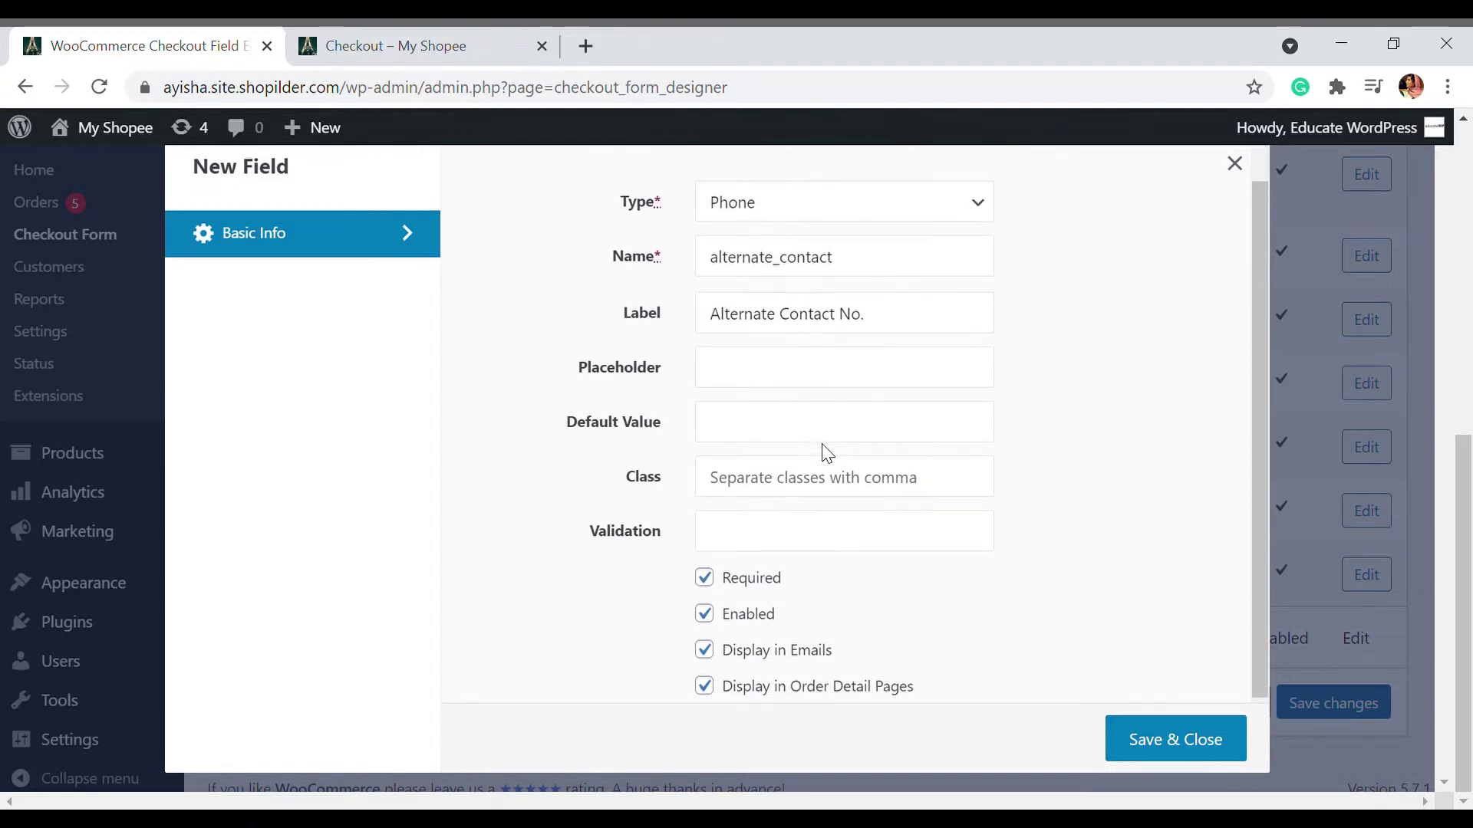
{"action": "scroll", "coordinate": [828, 453], "scroll_direction": "up", "scroll_amount": 1}
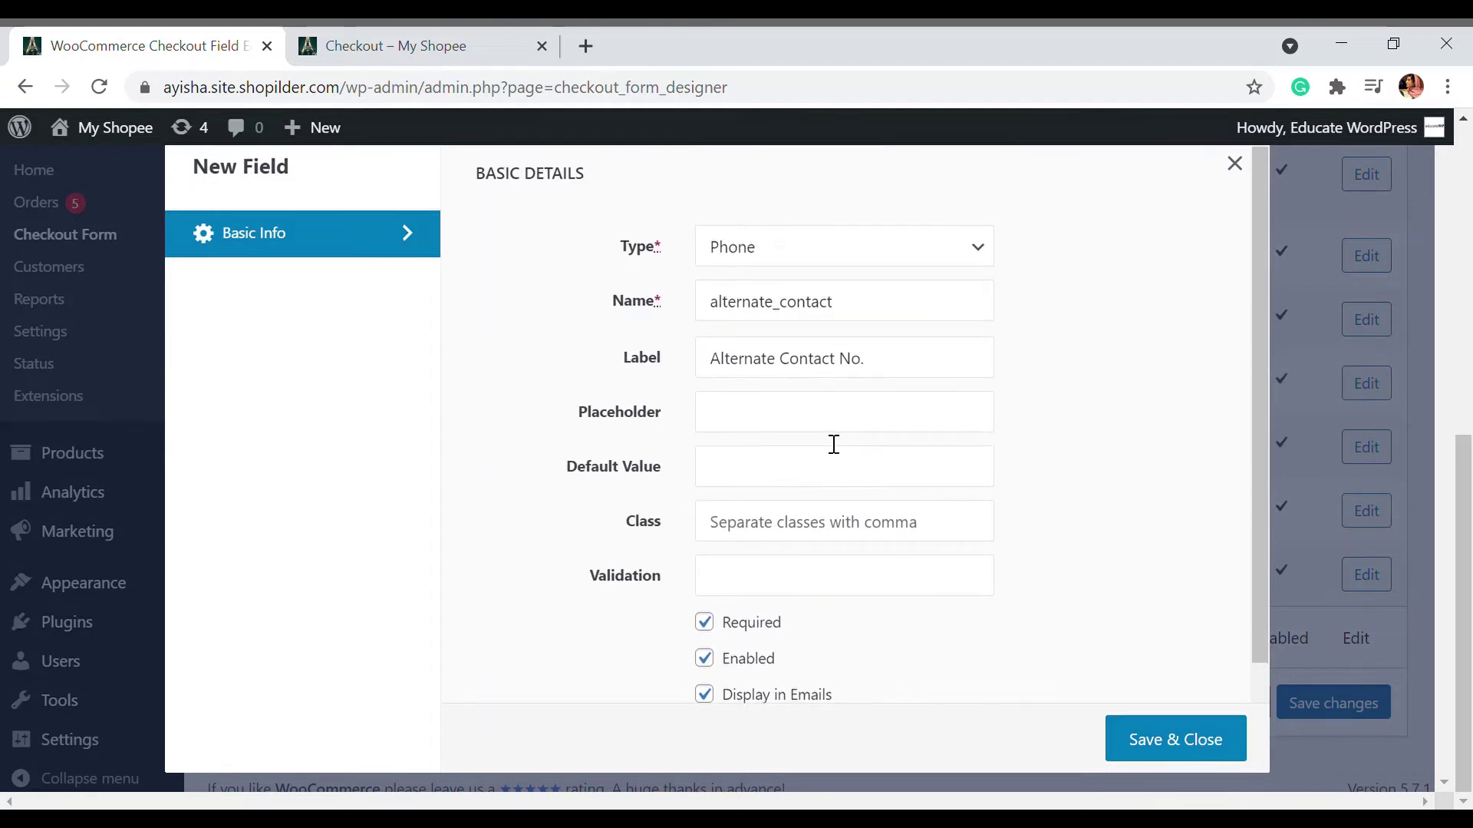
{"action": "left_click", "coordinate": [1162, 739]}
- Set the alternate_contact field's validation to Phone
{"action": "scroll", "coordinate": [1091, 568], "scroll_direction": "down", "scroll_amount": 3}
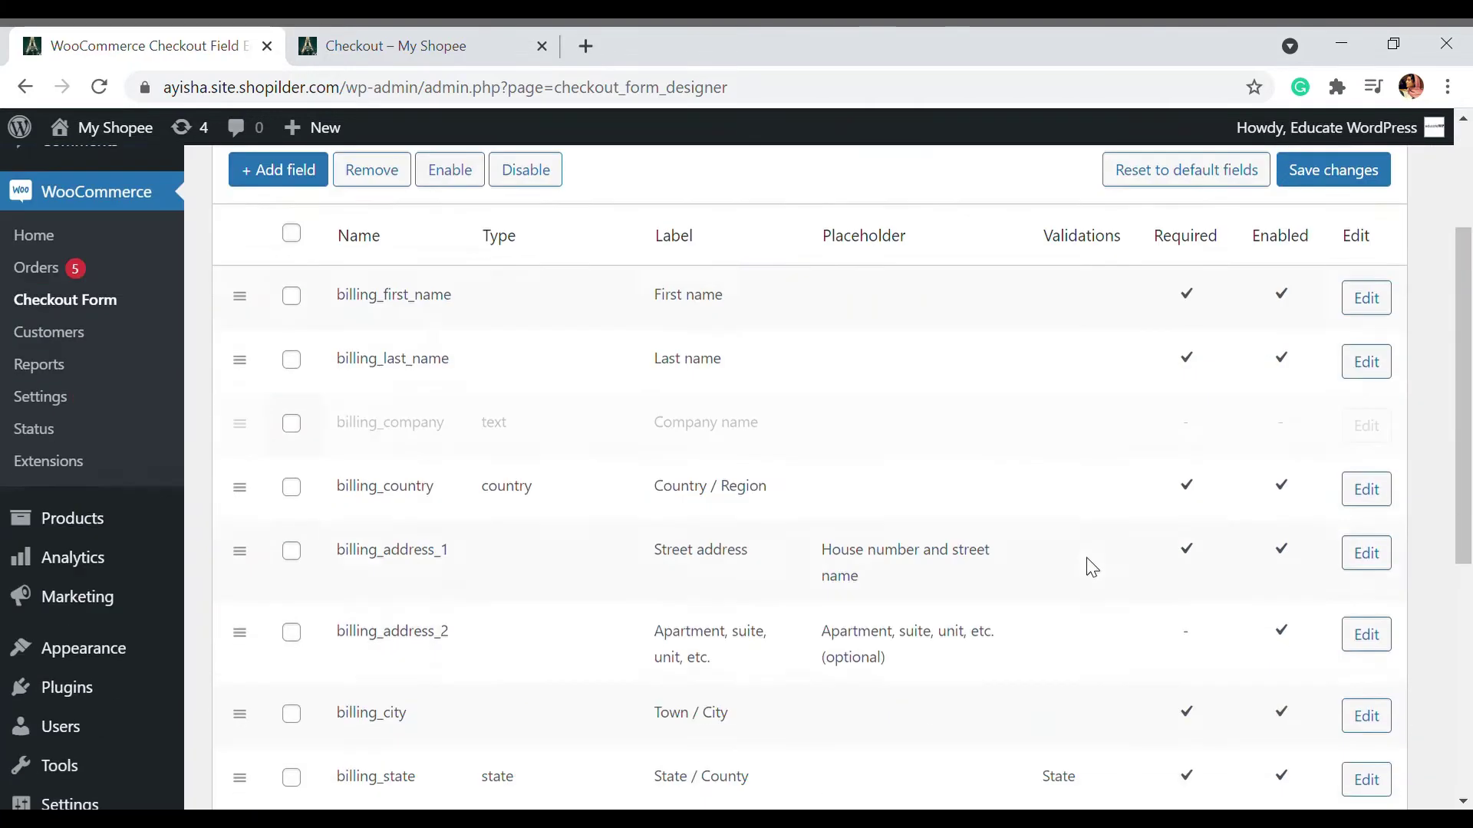
{"action": "scroll", "coordinate": [1090, 568], "scroll_direction": "down", "scroll_amount": 6}
{"action": "scroll", "coordinate": [1012, 445], "scroll_direction": "up", "scroll_amount": 3}
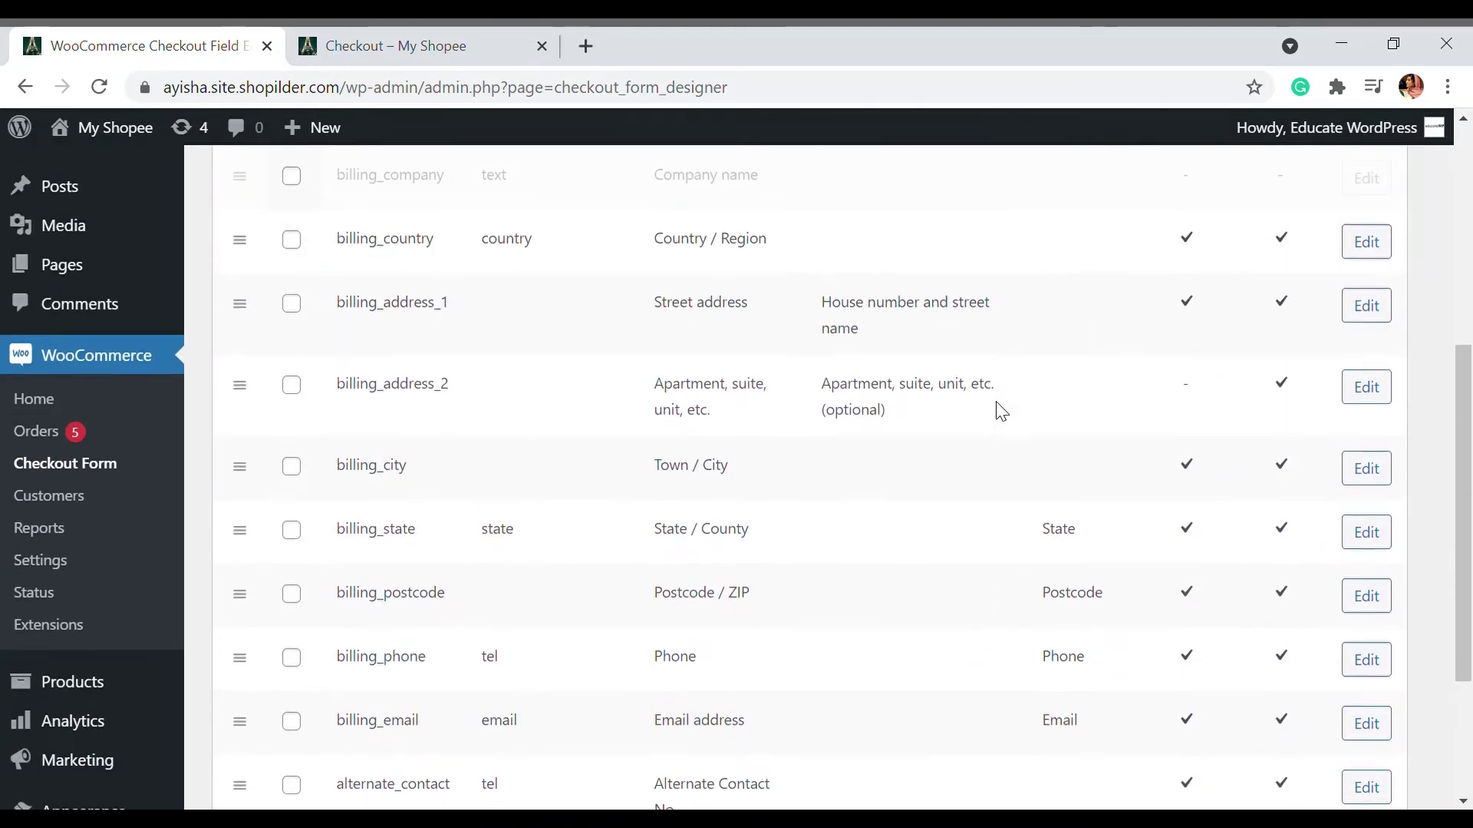
{"action": "scroll", "coordinate": [1001, 412], "scroll_direction": "down", "scroll_amount": 3}
{"action": "left_click", "coordinate": [1377, 568]}
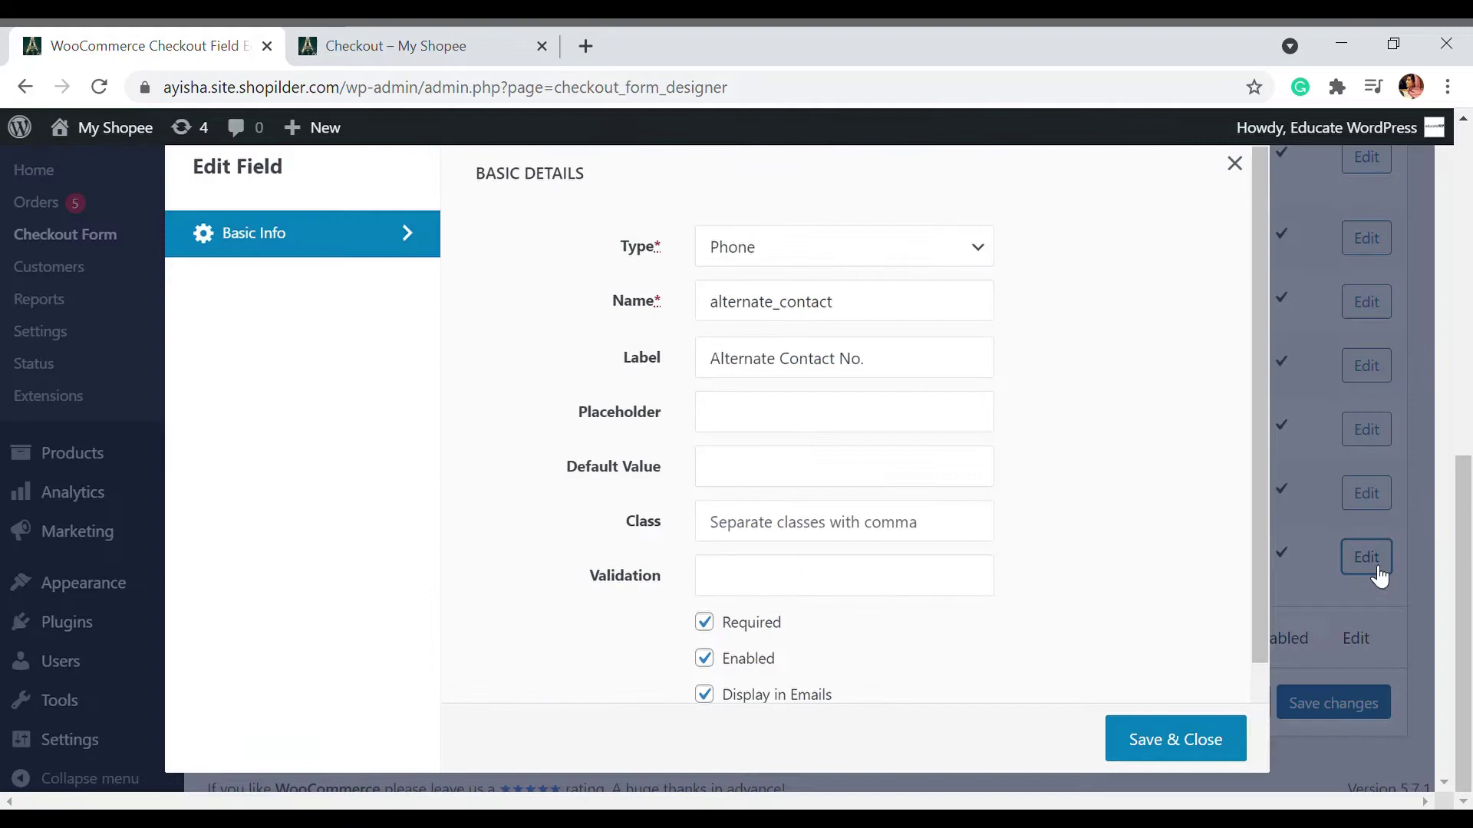
{"action": "scroll", "coordinate": [728, 522], "scroll_direction": "down", "scroll_amount": 2}
{"action": "left_click", "coordinate": [748, 477]}
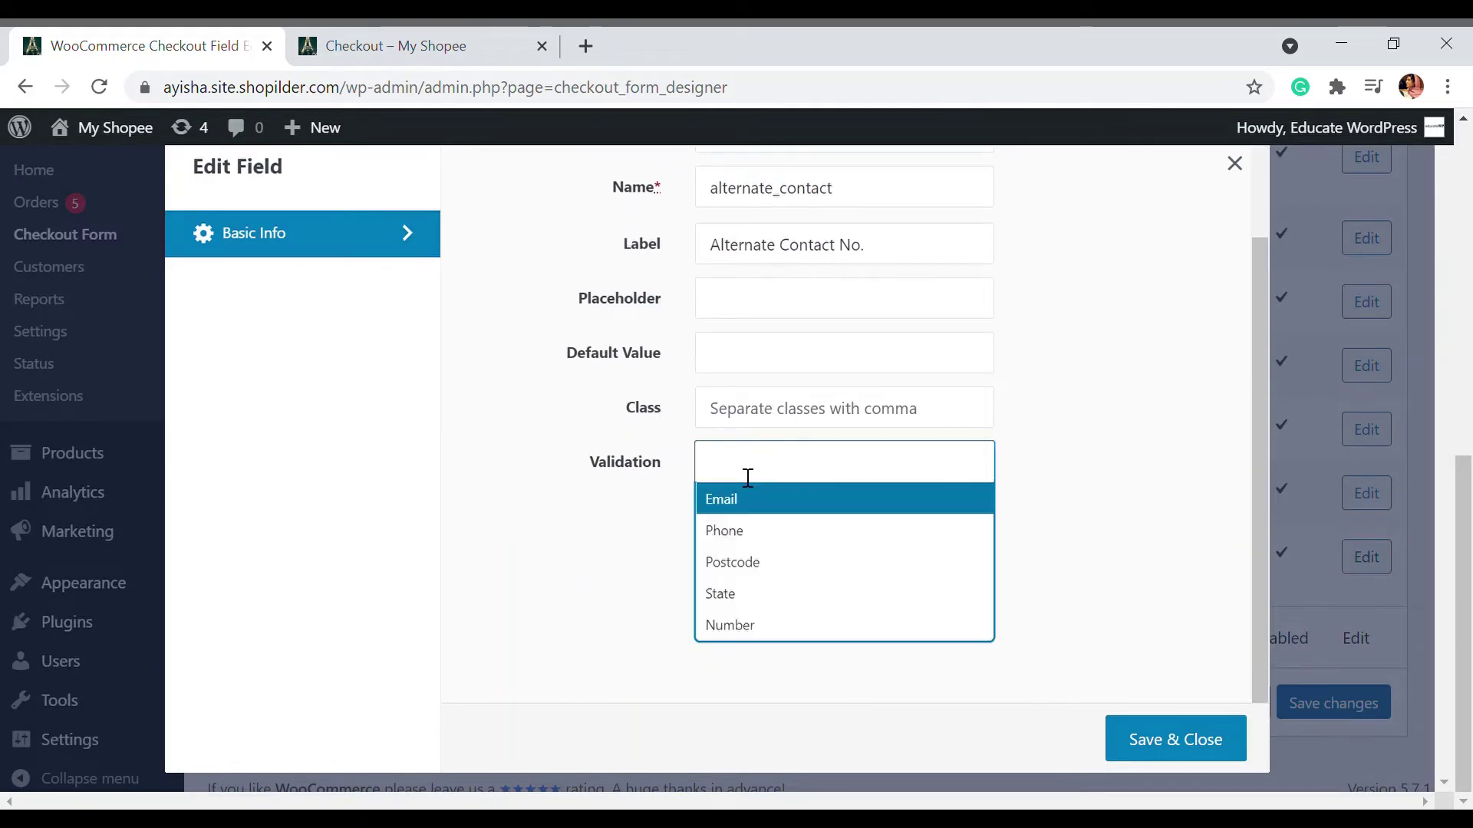
{"action": "left_click", "coordinate": [763, 532]}
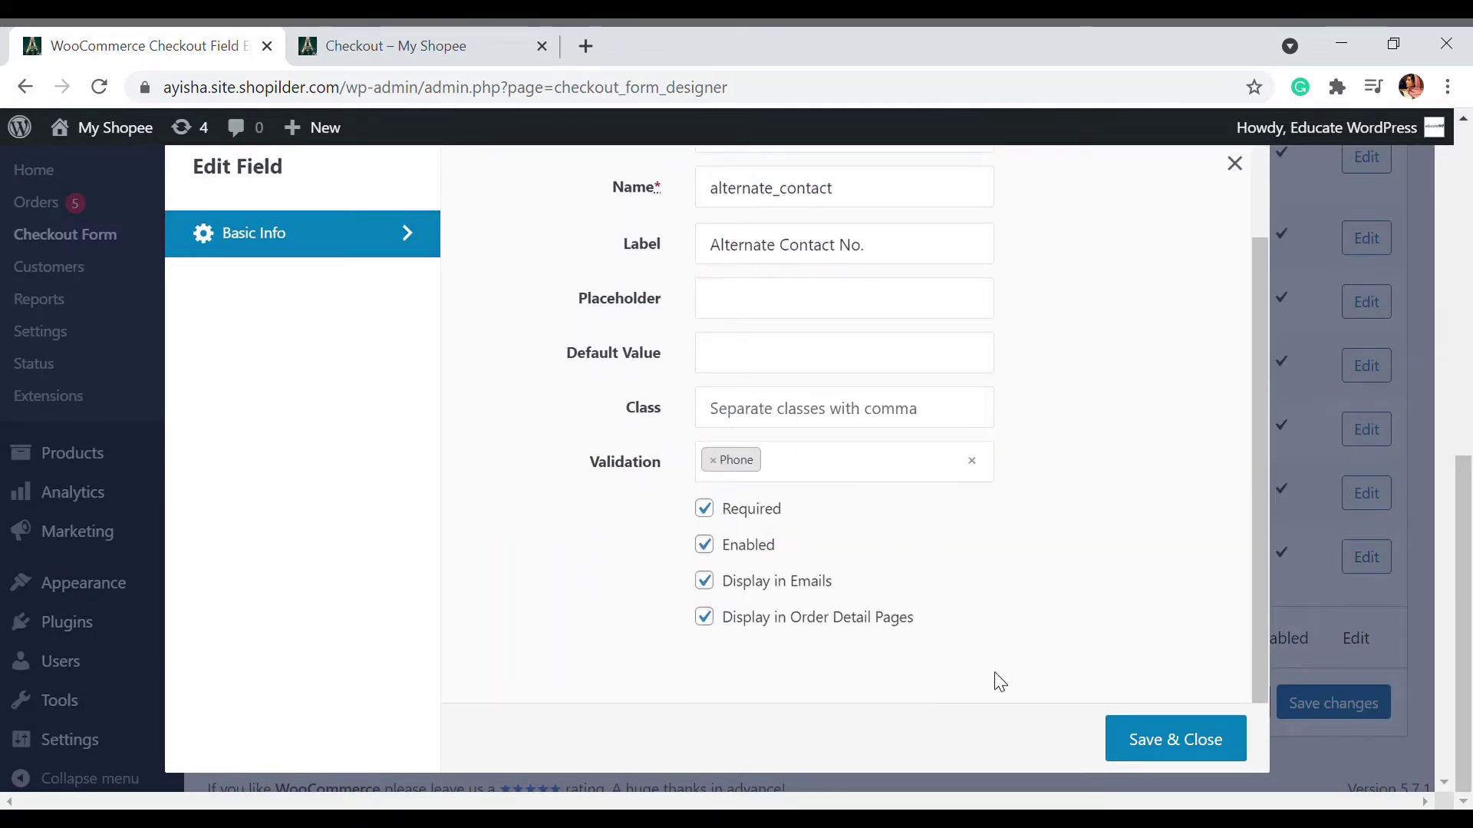
{"action": "left_click", "coordinate": [1148, 735]}
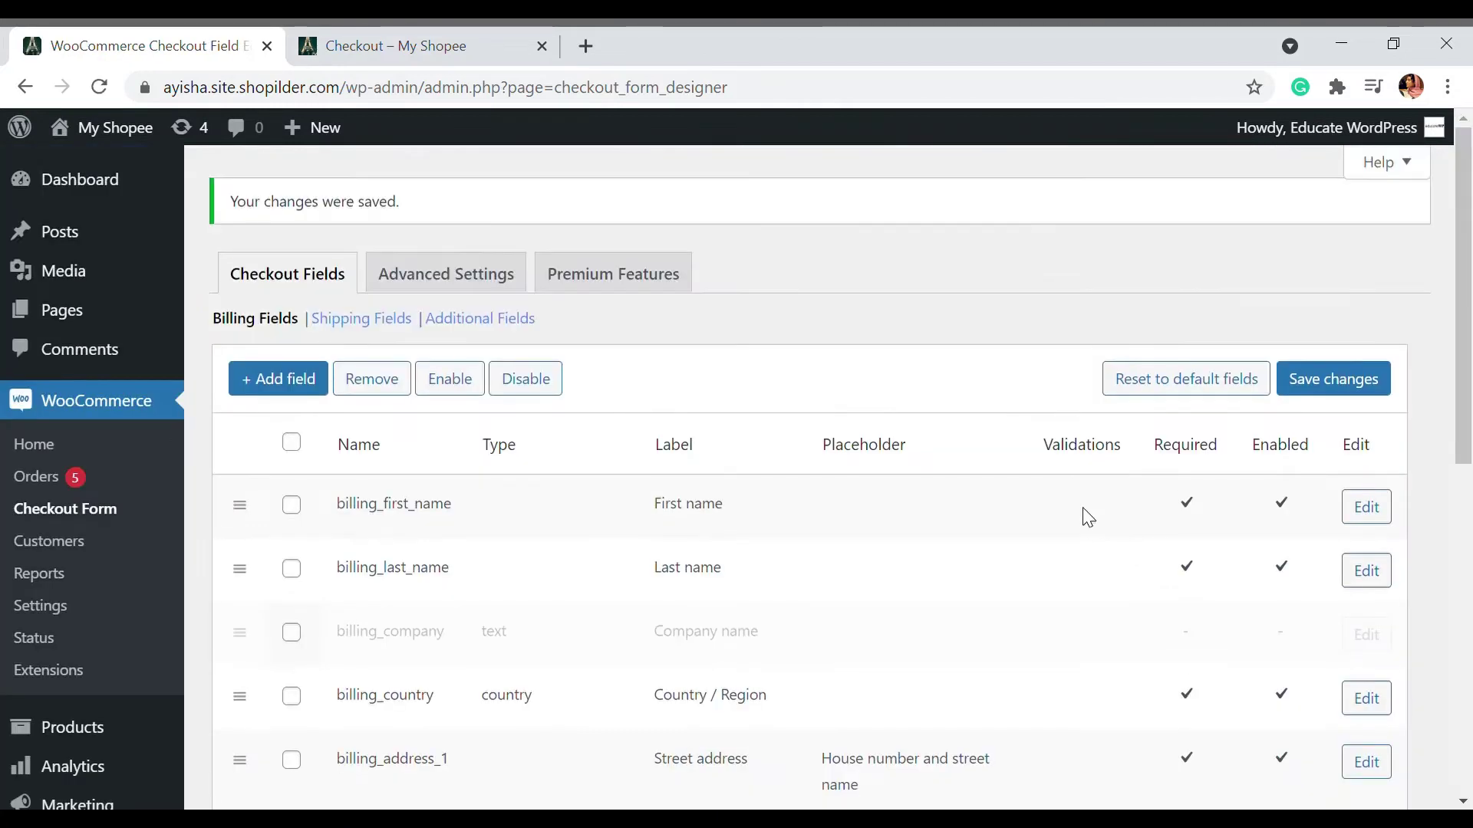
- Save the billing field changes and reload the live checkout page
{"action": "scroll", "coordinate": [1085, 515], "scroll_direction": "down", "scroll_amount": 10}
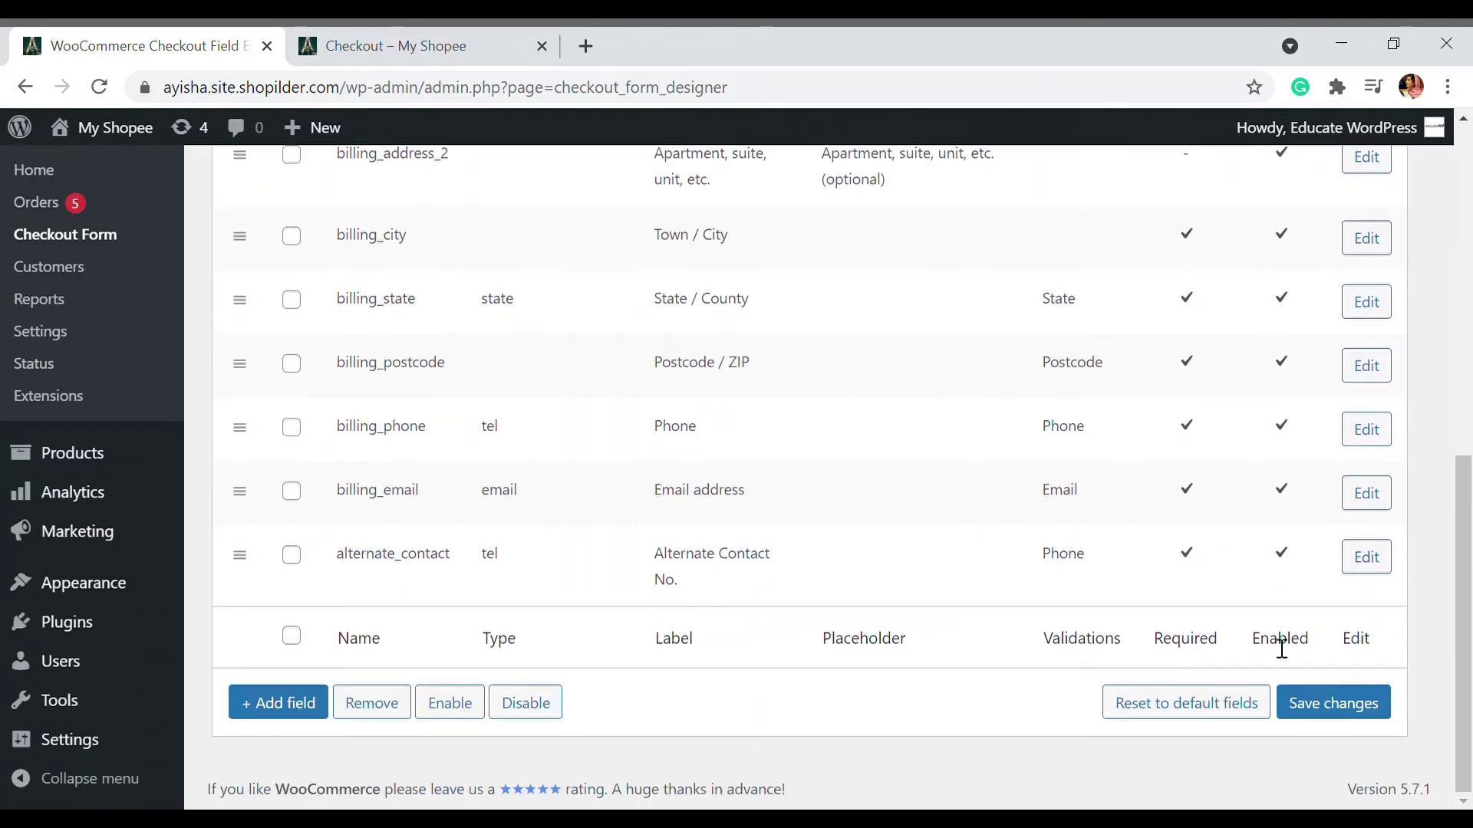
{"action": "left_click", "coordinate": [1333, 704]}
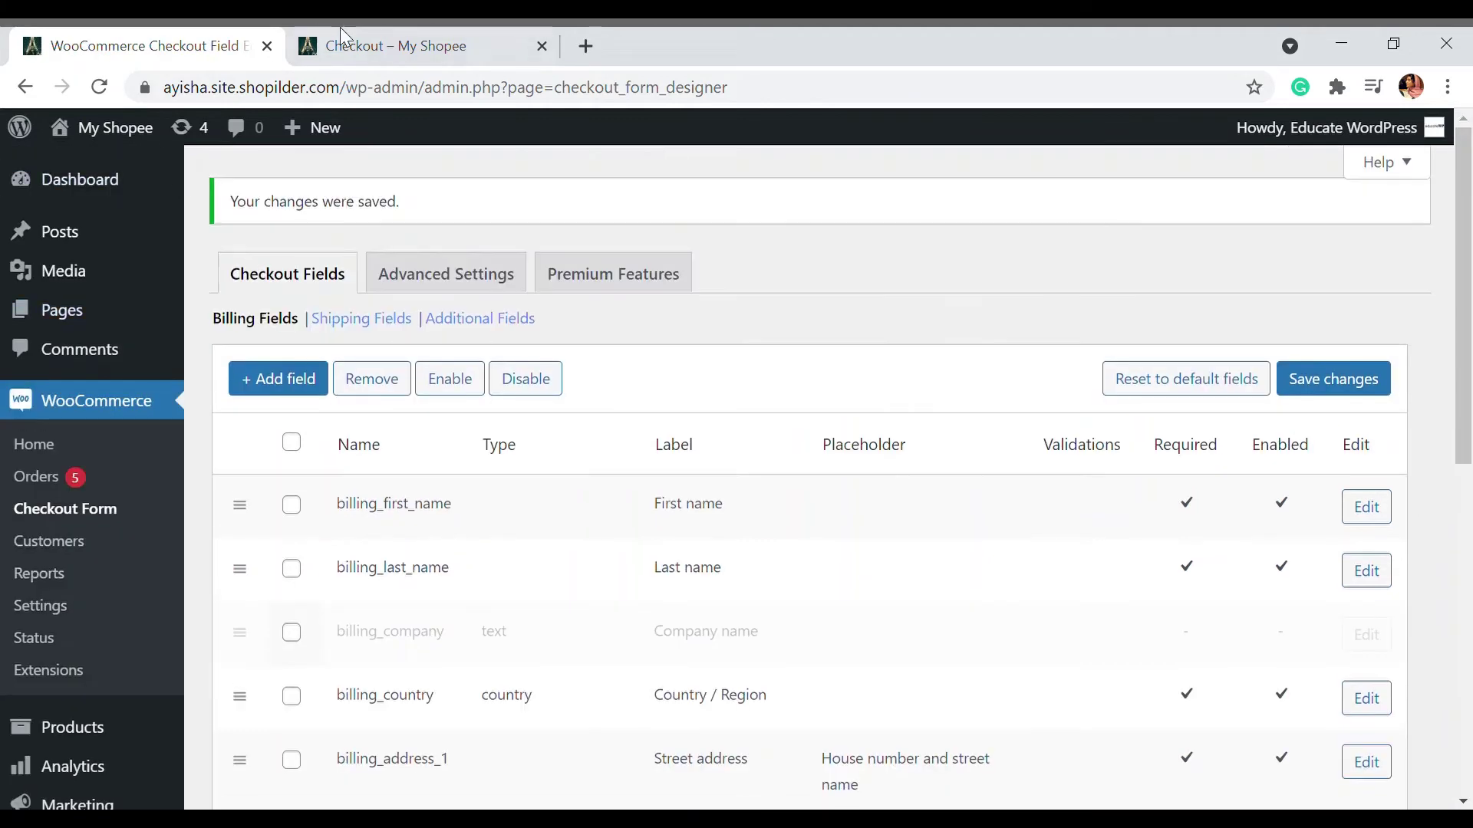
{"action": "left_click", "coordinate": [340, 31]}
{"action": "left_click", "coordinate": [99, 87]}
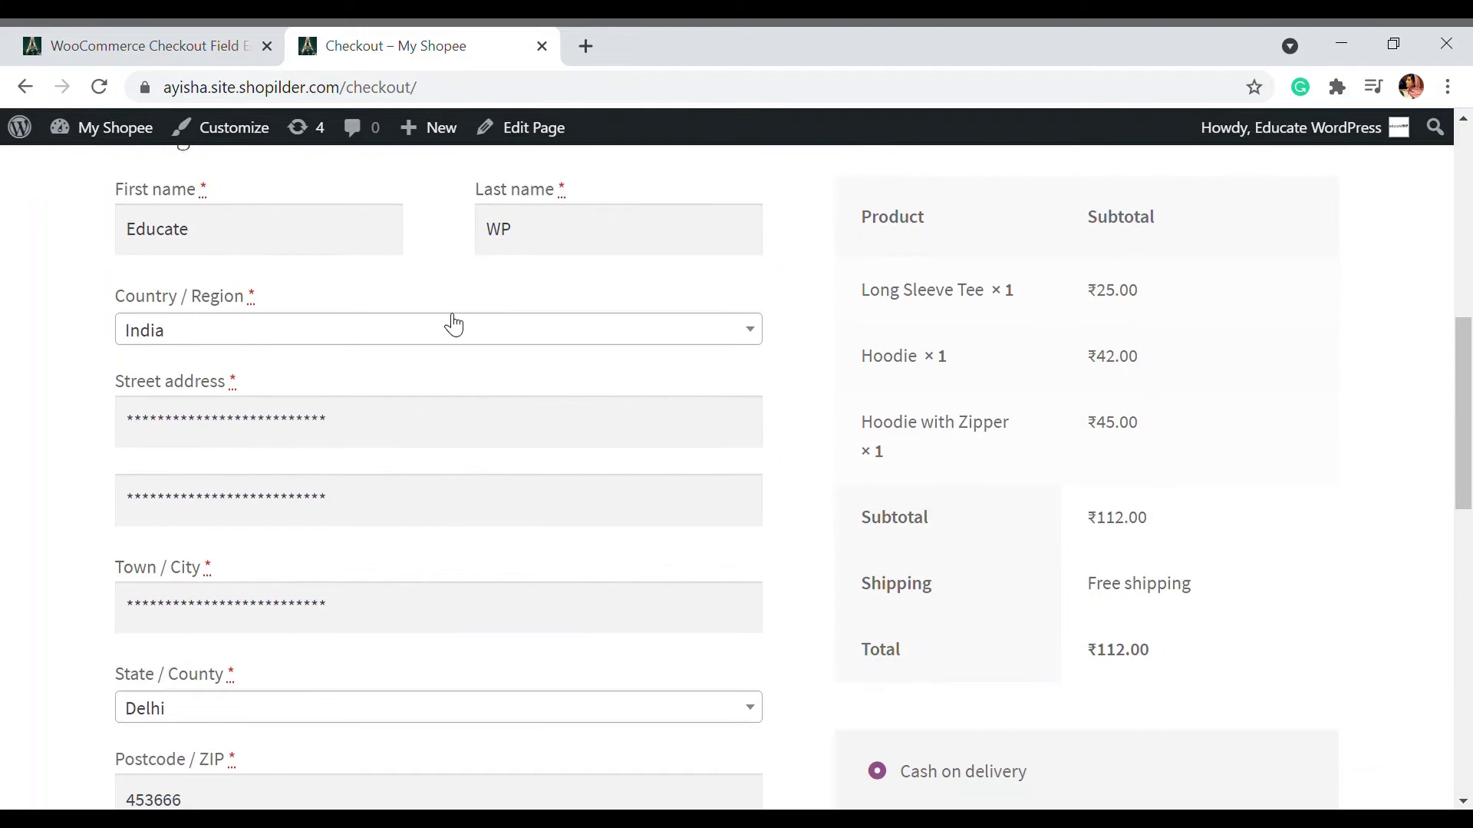
- Confirm checkout shows the required Alternate Contact No. field below Email address
{"action": "scroll", "coordinate": [449, 323], "scroll_direction": "down", "scroll_amount": 2}
{"action": "scroll", "coordinate": [329, 395], "scroll_direction": "down", "scroll_amount": 6}
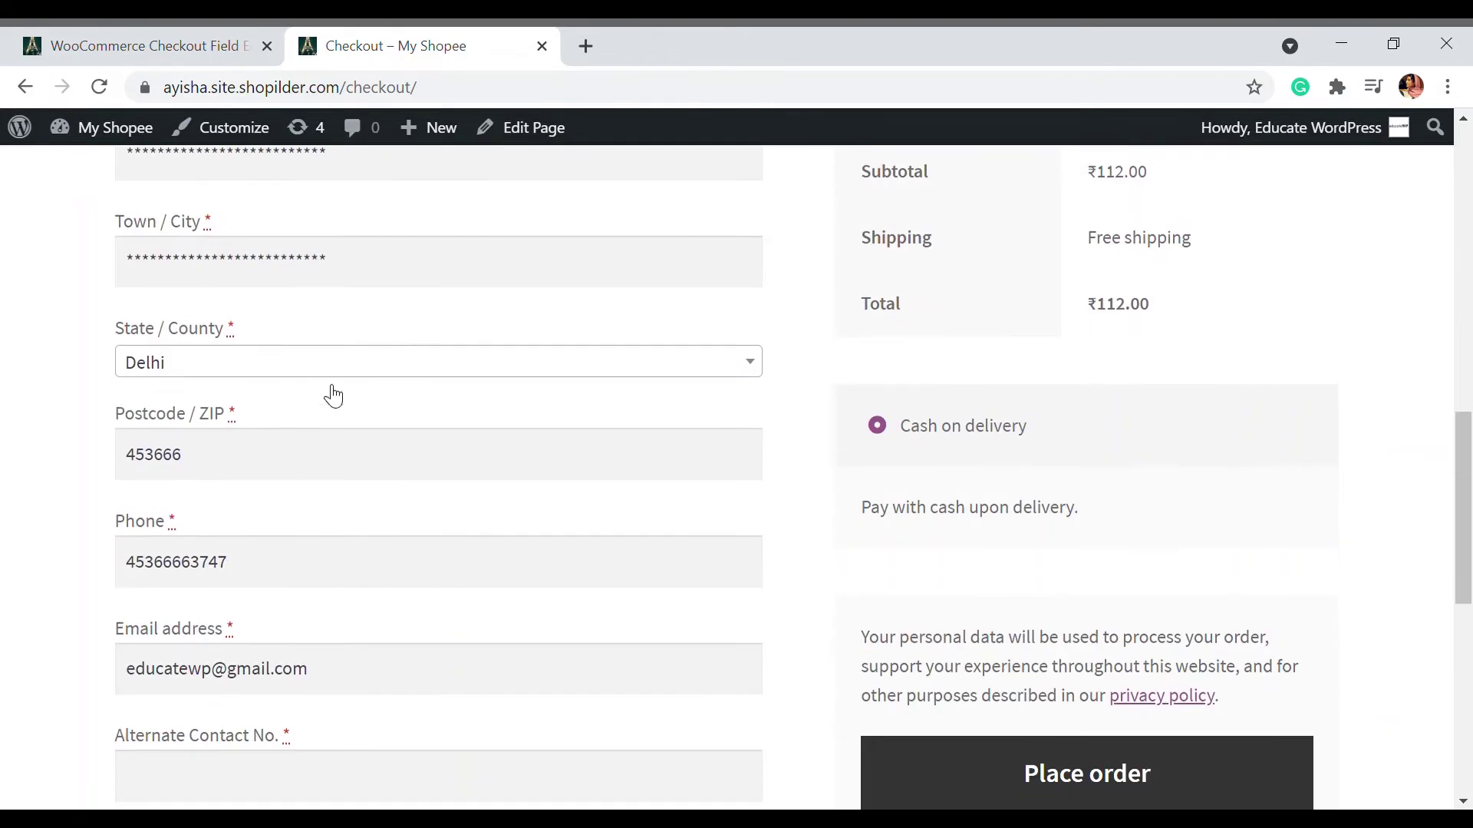
{"action": "scroll", "coordinate": [184, 575], "scroll_direction": "down", "scroll_amount": 2}
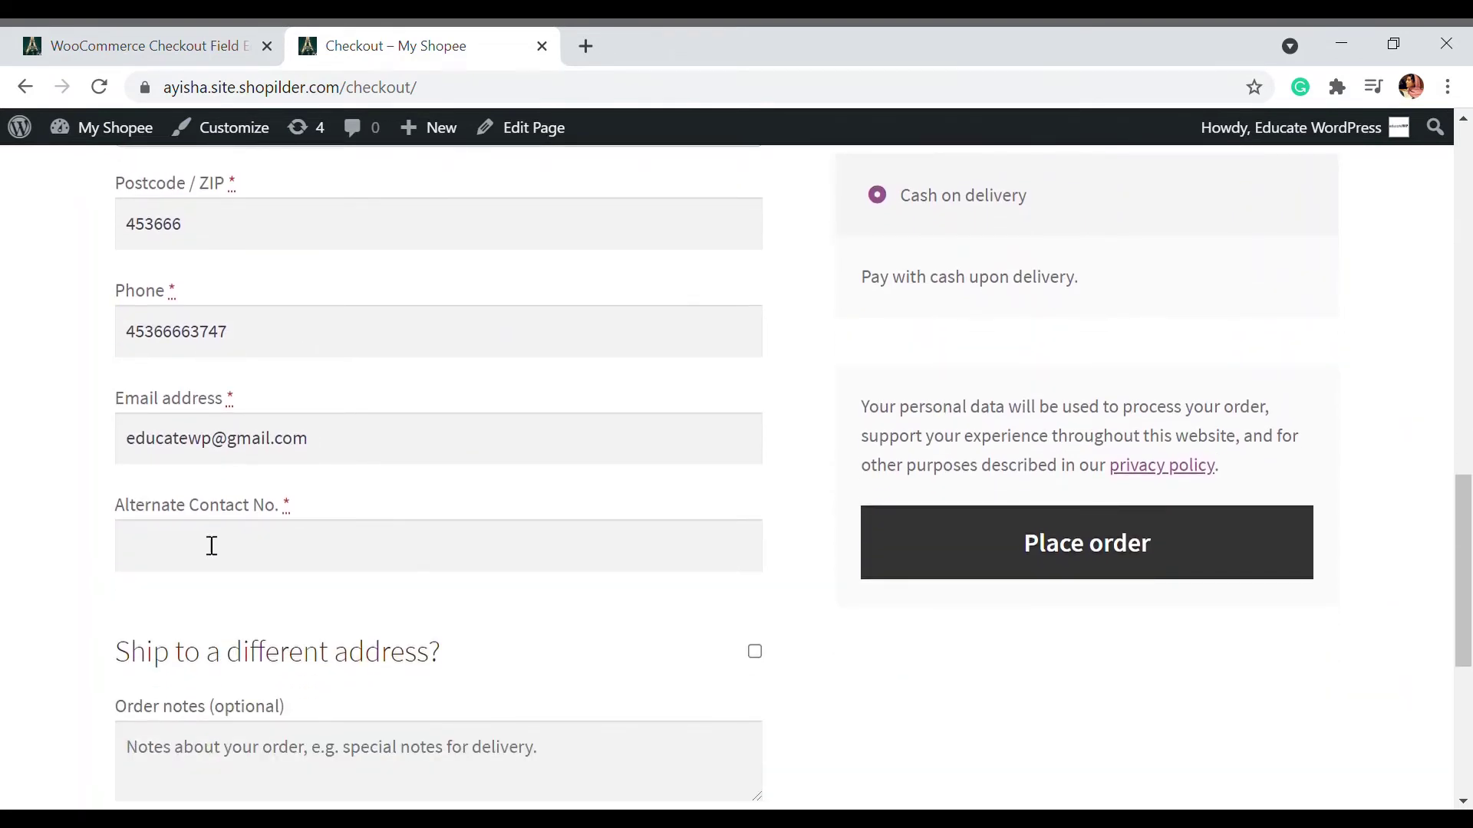
{"action": "scroll", "coordinate": [357, 536], "scroll_direction": "up", "scroll_amount": 3}
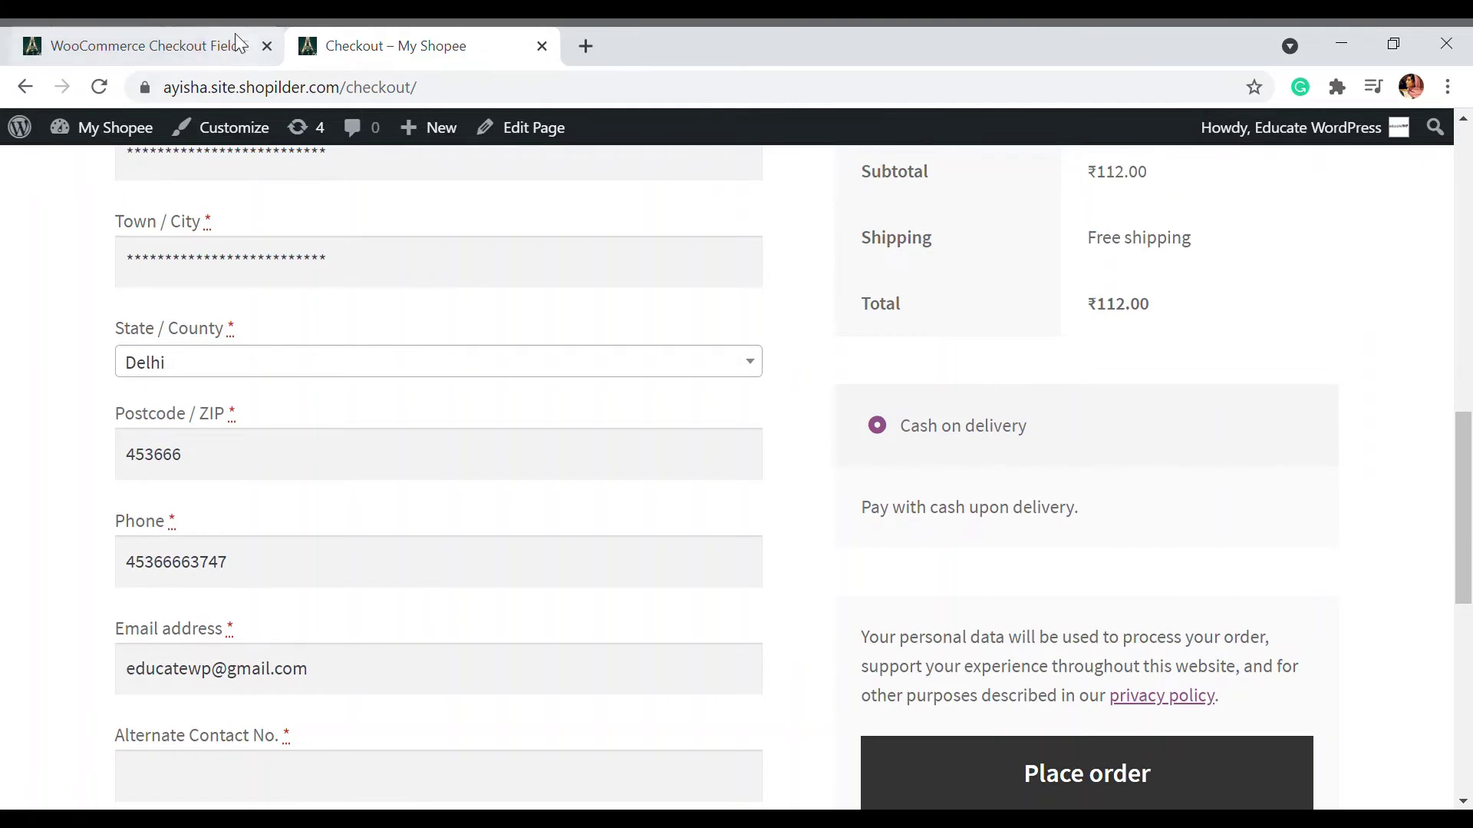
{"action": "left_click", "coordinate": [207, 39]}
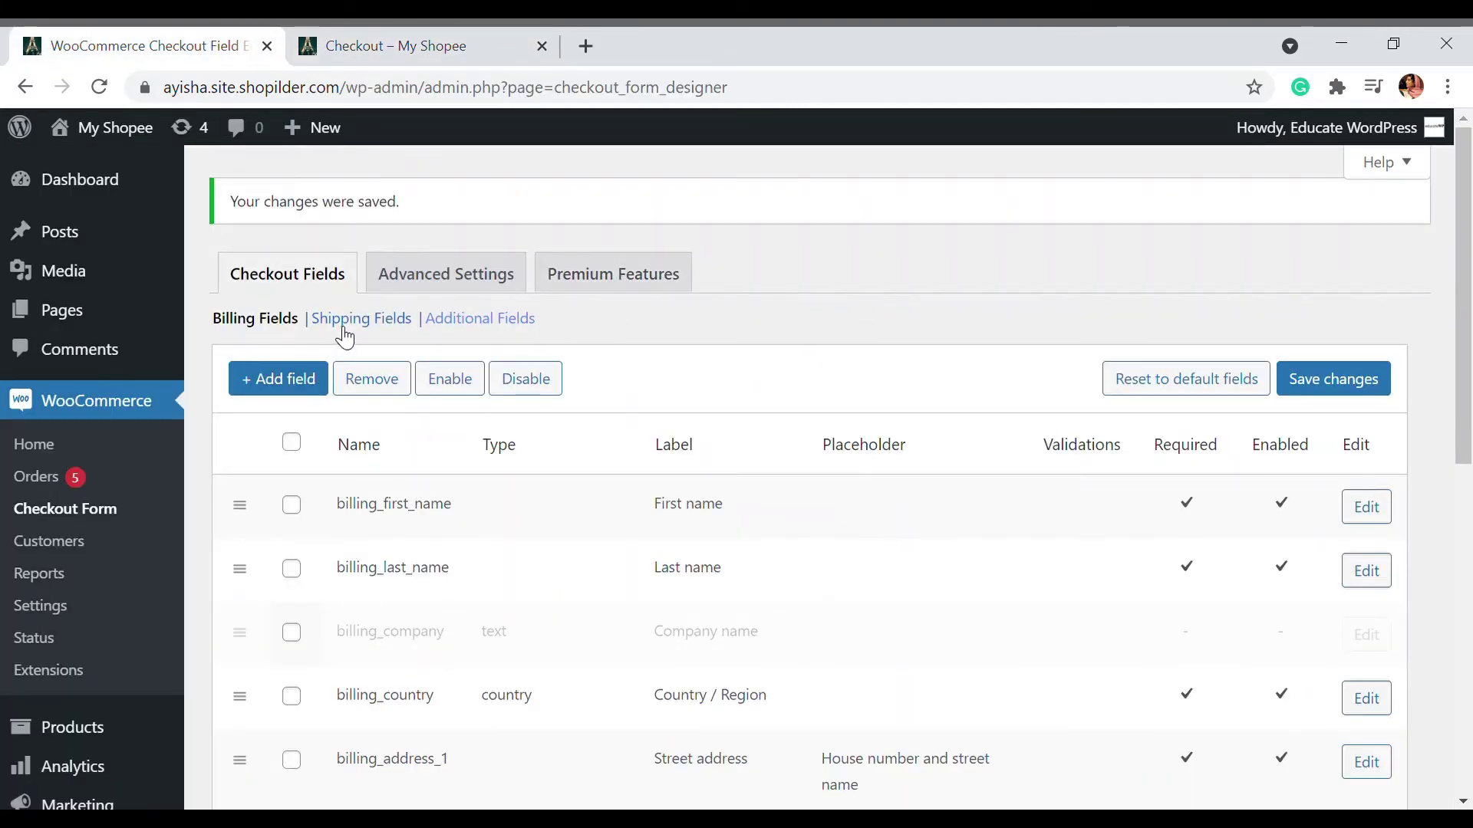
- Tick 'Ship to a different address?' on checkout to reveal the shipping fields
{"action": "left_click", "coordinate": [389, 45]}
{"action": "scroll", "coordinate": [379, 443], "scroll_direction": "down", "scroll_amount": 8}
{"action": "scroll", "coordinate": [386, 451], "scroll_direction": "up", "scroll_amount": 2}
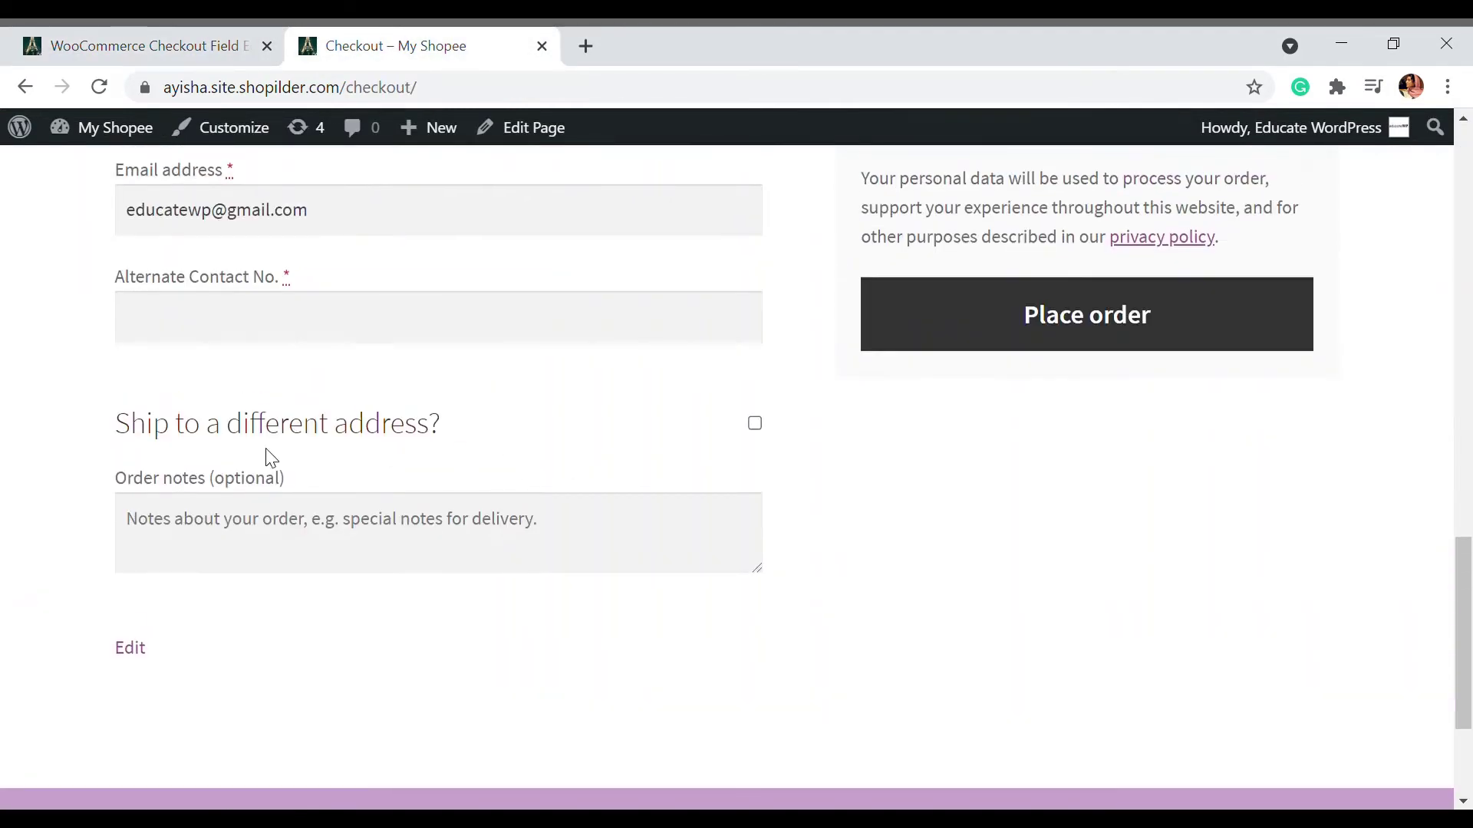
{"action": "scroll", "coordinate": [424, 421], "scroll_direction": "up", "scroll_amount": 5}
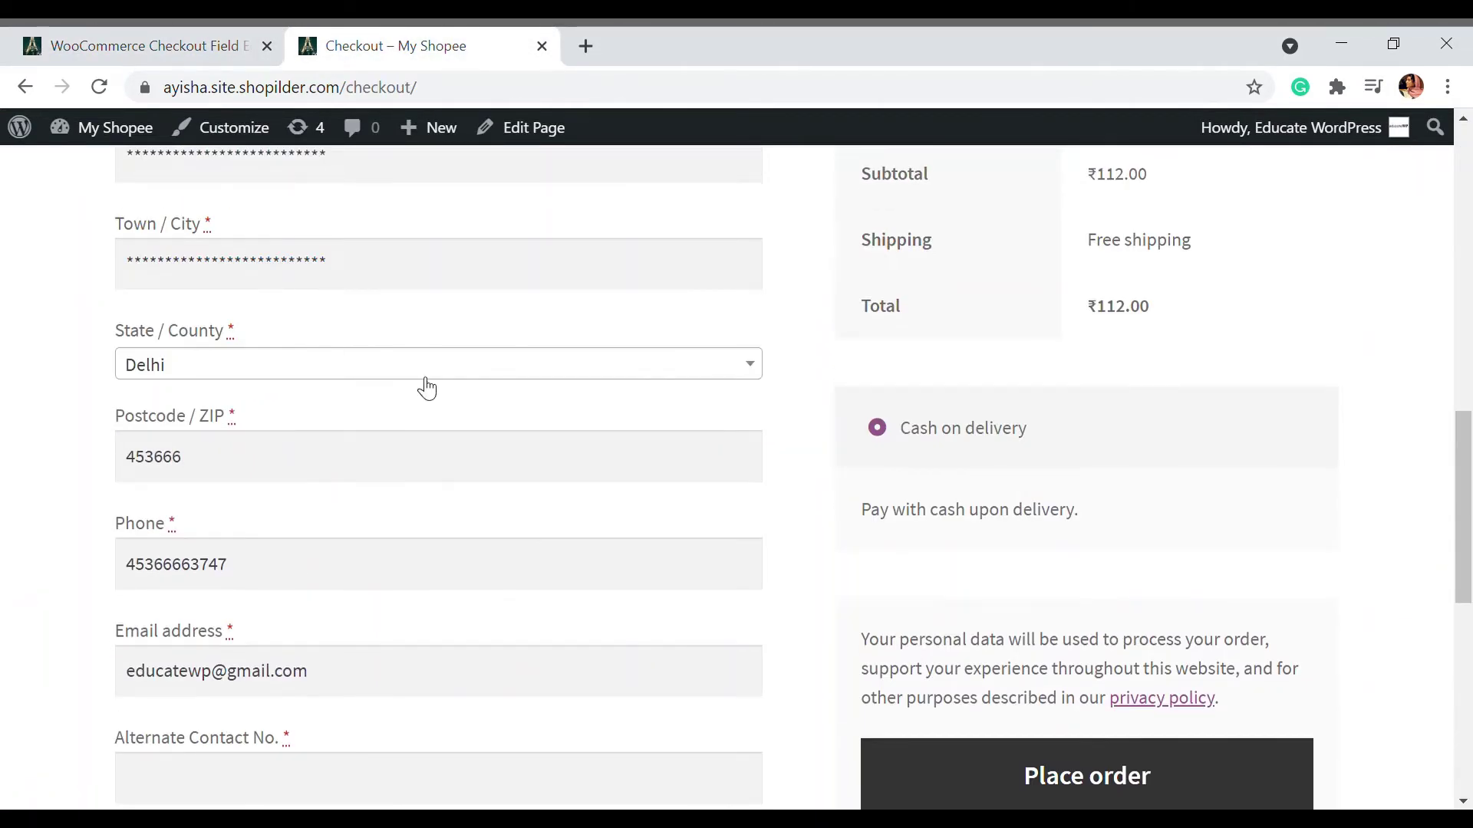
{"action": "scroll", "coordinate": [392, 437], "scroll_direction": "down", "scroll_amount": 5}
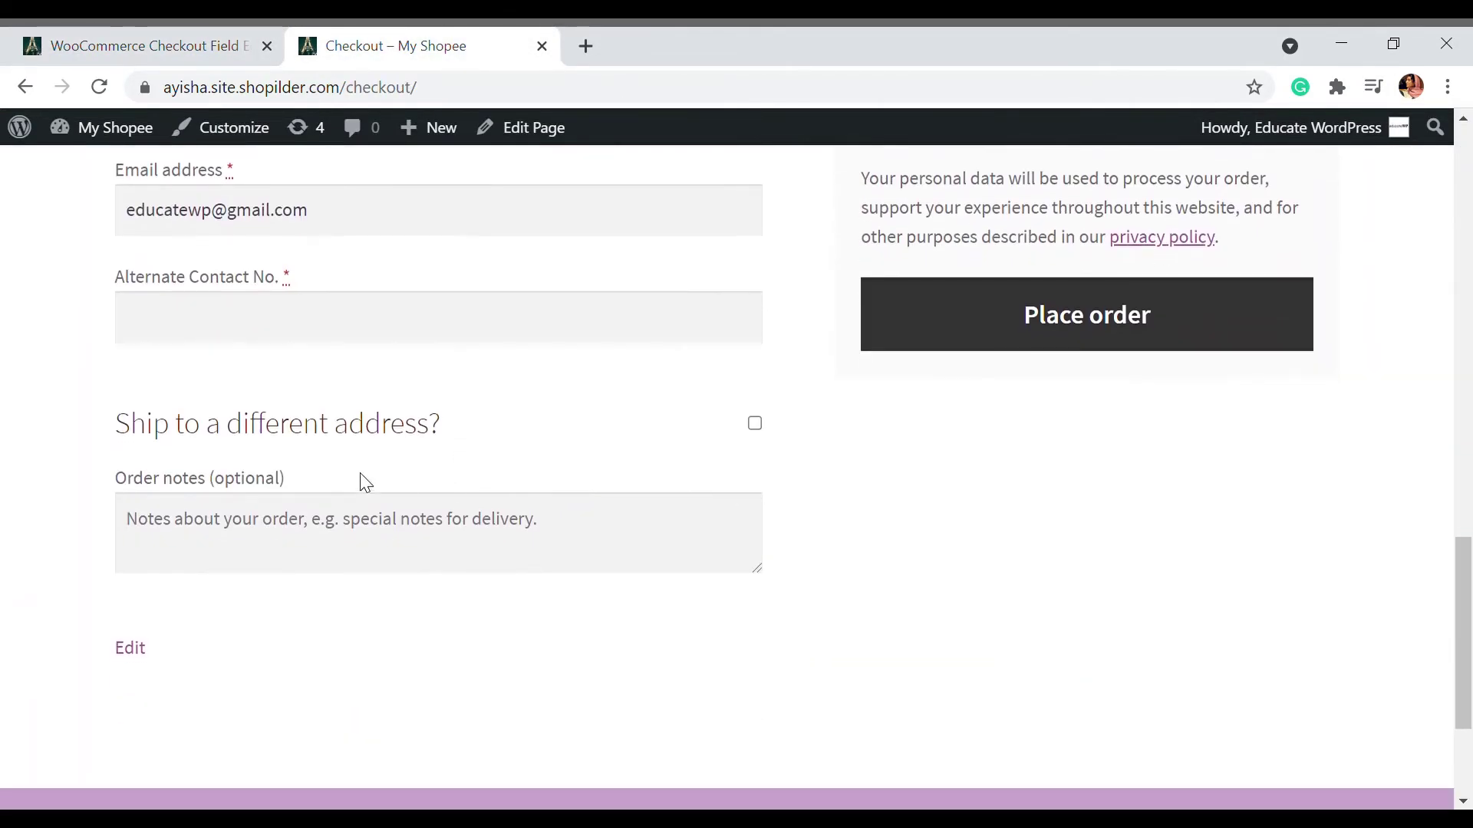
{"action": "left_click", "coordinate": [755, 424]}
{"action": "scroll", "coordinate": [701, 437], "scroll_direction": "down", "scroll_amount": 4}
- Open the Shipping Fields list, from shipping_first_name through shipping_postcode, in the editor
{"action": "left_click", "coordinate": [182, 35]}
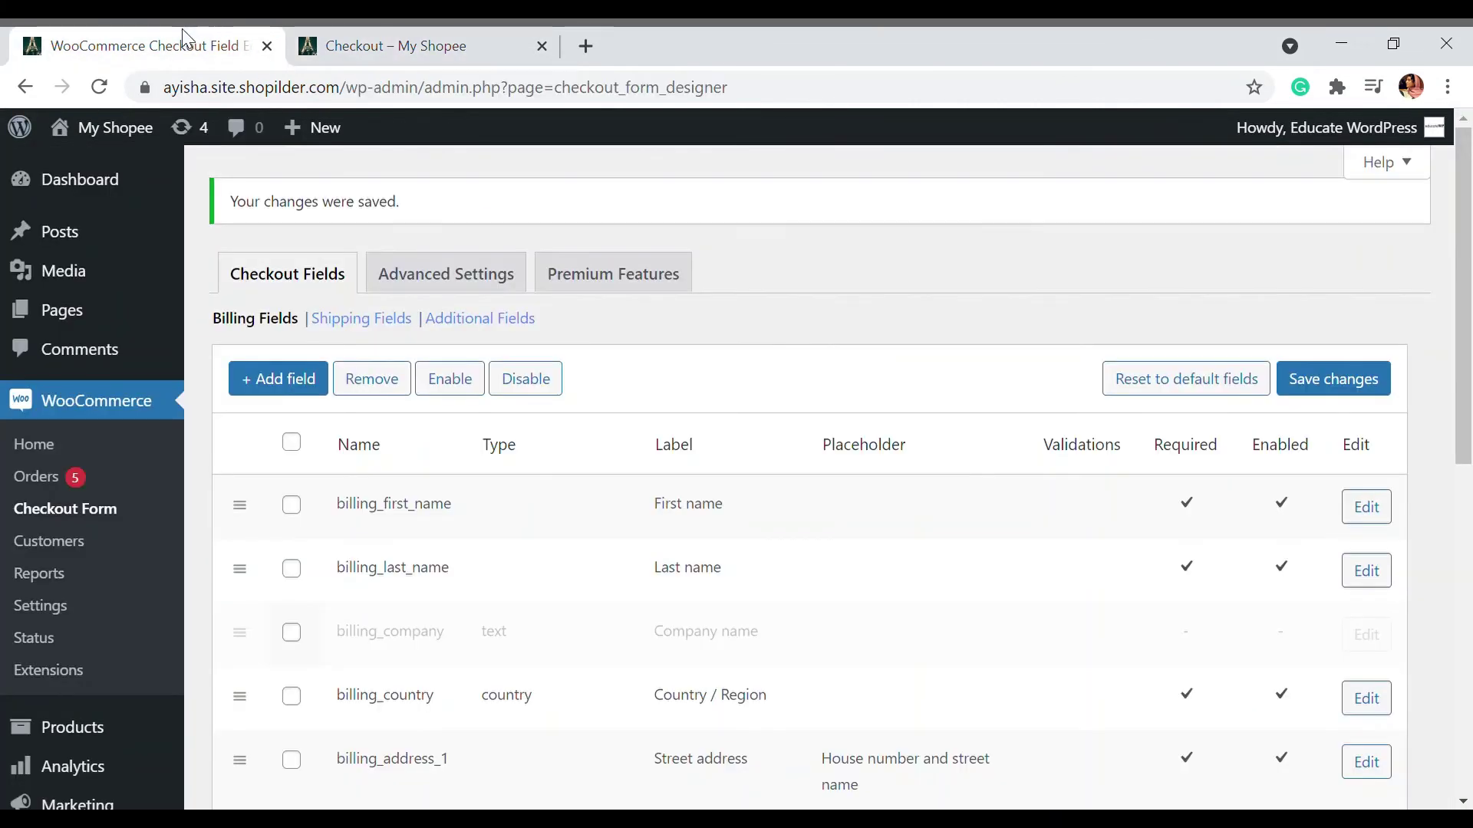
{"action": "left_click", "coordinate": [407, 329]}
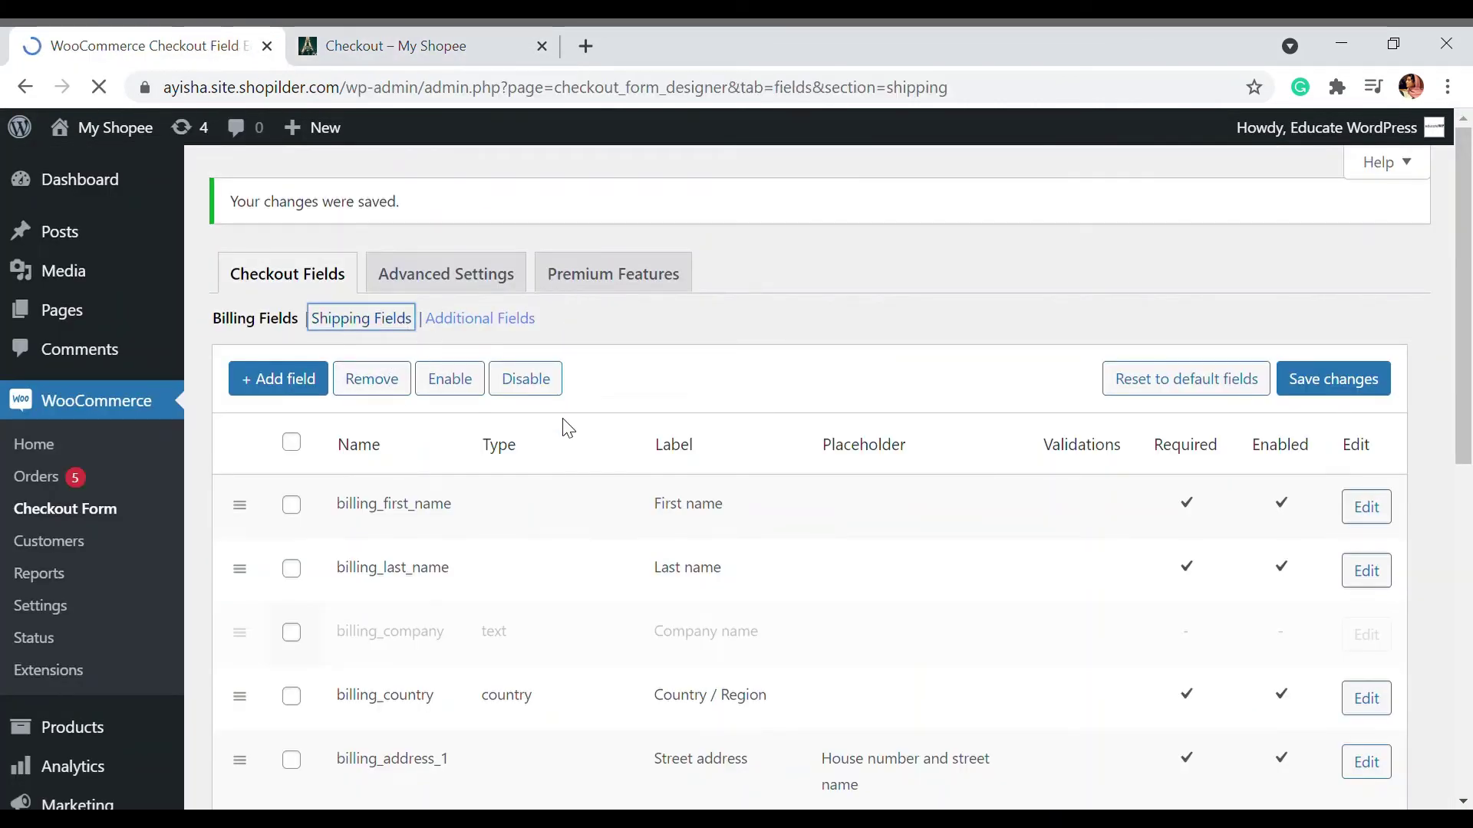
{"action": "scroll", "coordinate": [414, 433], "scroll_direction": "down", "scroll_amount": 2}
{"action": "scroll", "coordinate": [427, 306], "scroll_direction": "down", "scroll_amount": 4}
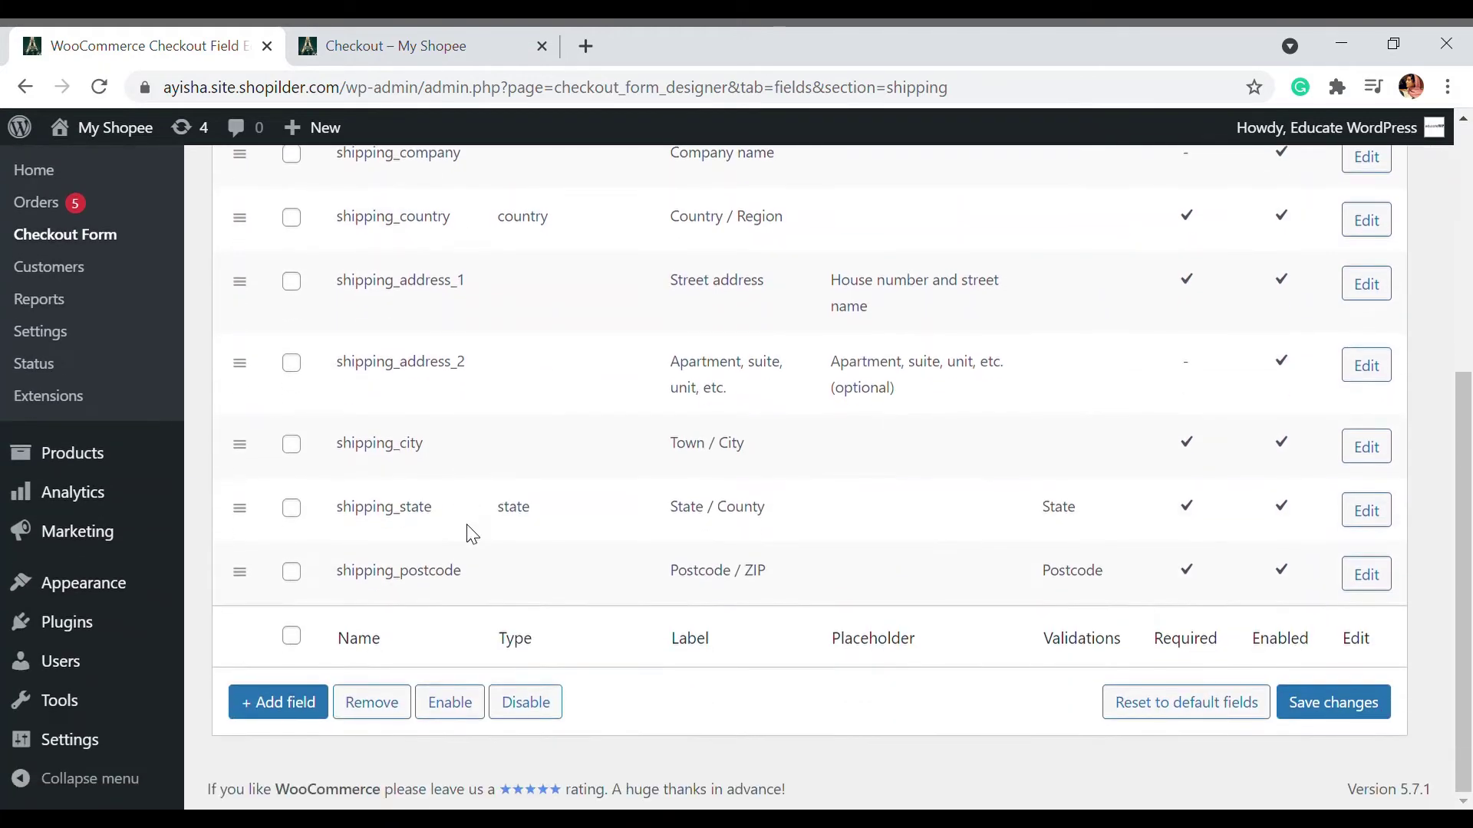
{"action": "scroll", "coordinate": [476, 503], "scroll_direction": "up", "scroll_amount": 5}
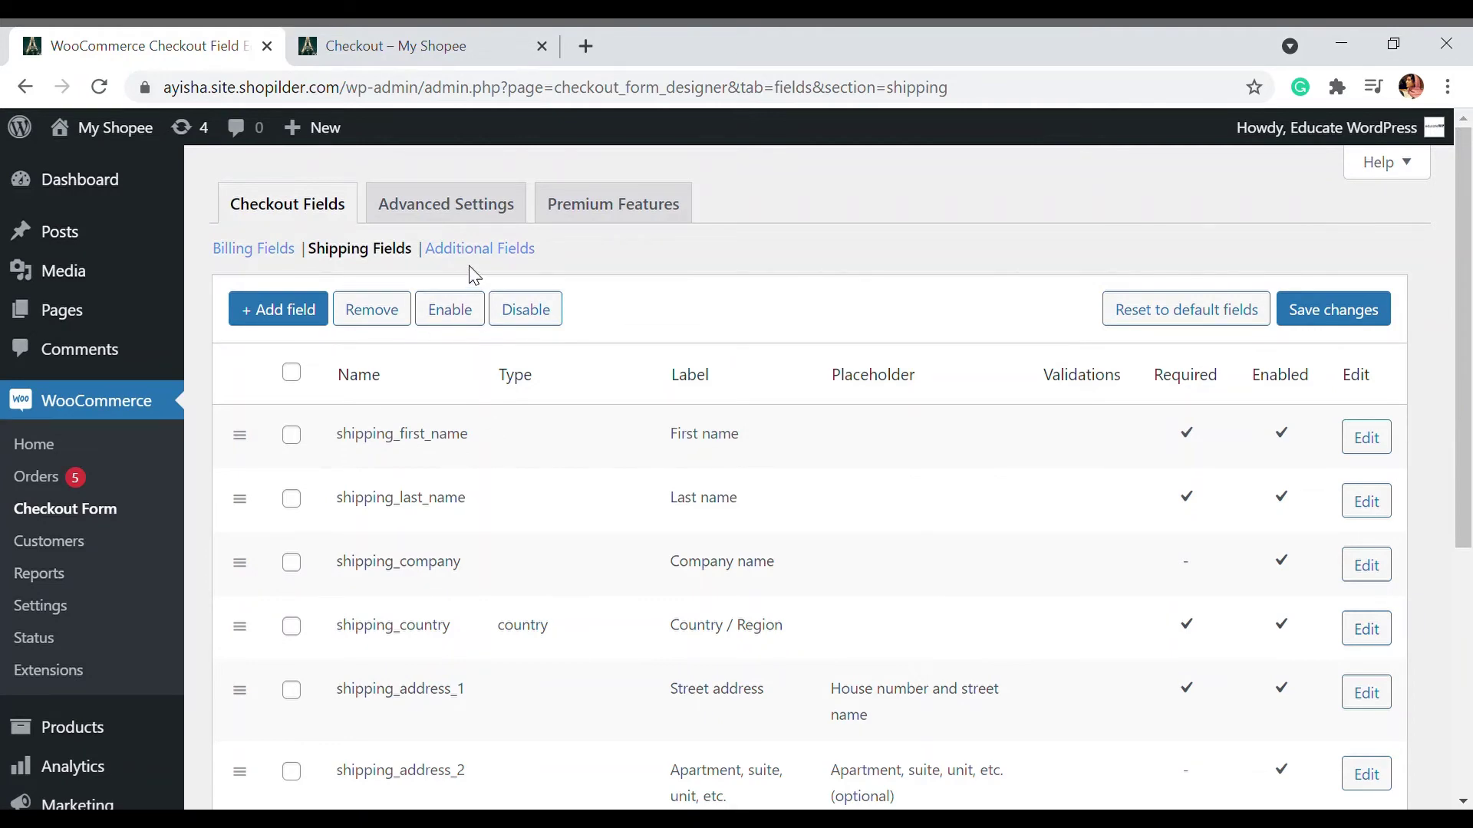
- Open Additional Fields, compare it with the checkout page's Order Notes, and return
{"action": "left_click", "coordinate": [499, 247]}
{"action": "left_click", "coordinate": [471, 43]}
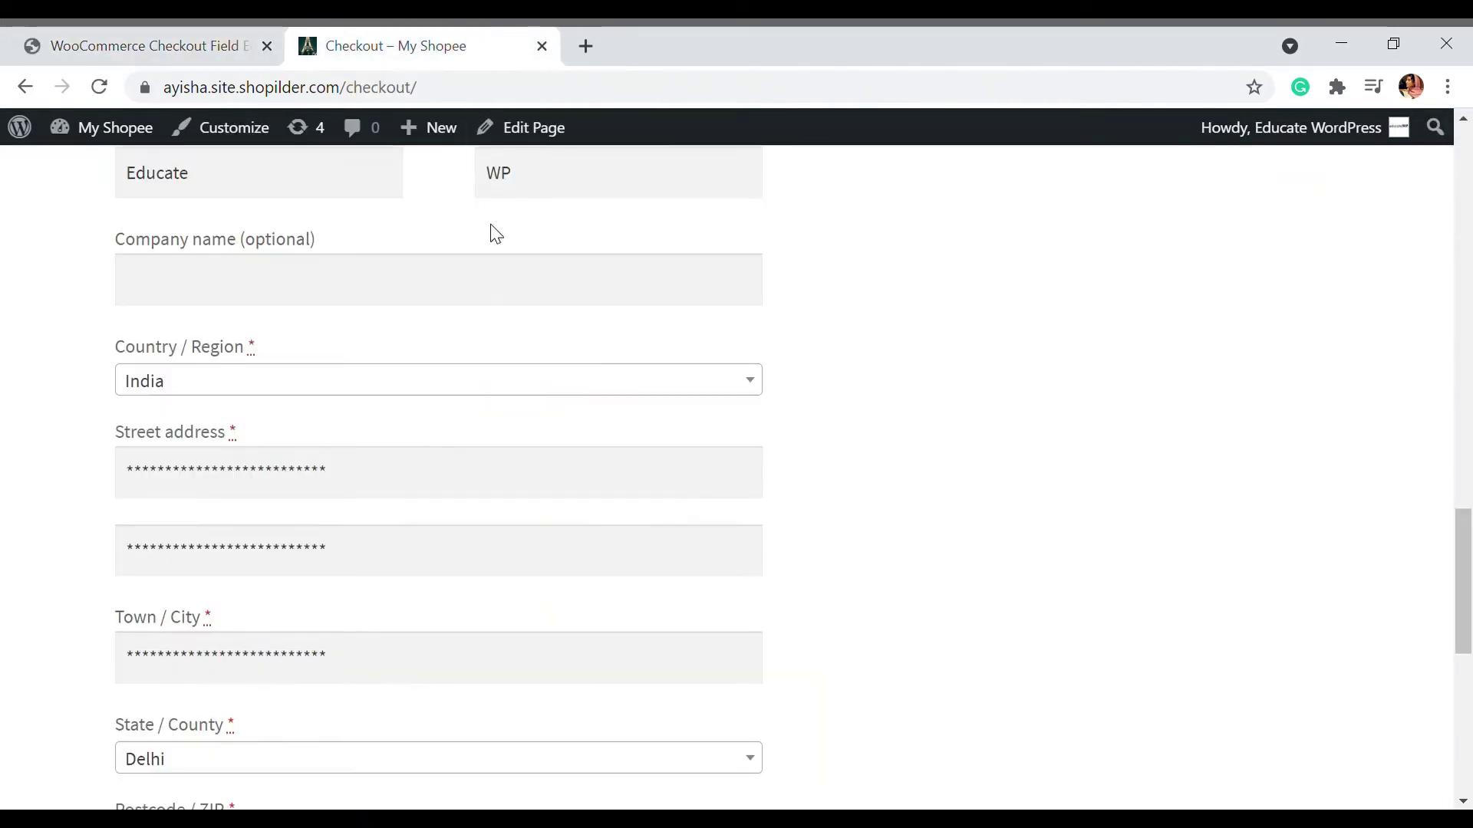
{"action": "scroll", "coordinate": [496, 234], "scroll_direction": "down", "scroll_amount": 9}
{"action": "scroll", "coordinate": [273, 414], "scroll_direction": "up", "scroll_amount": 2}
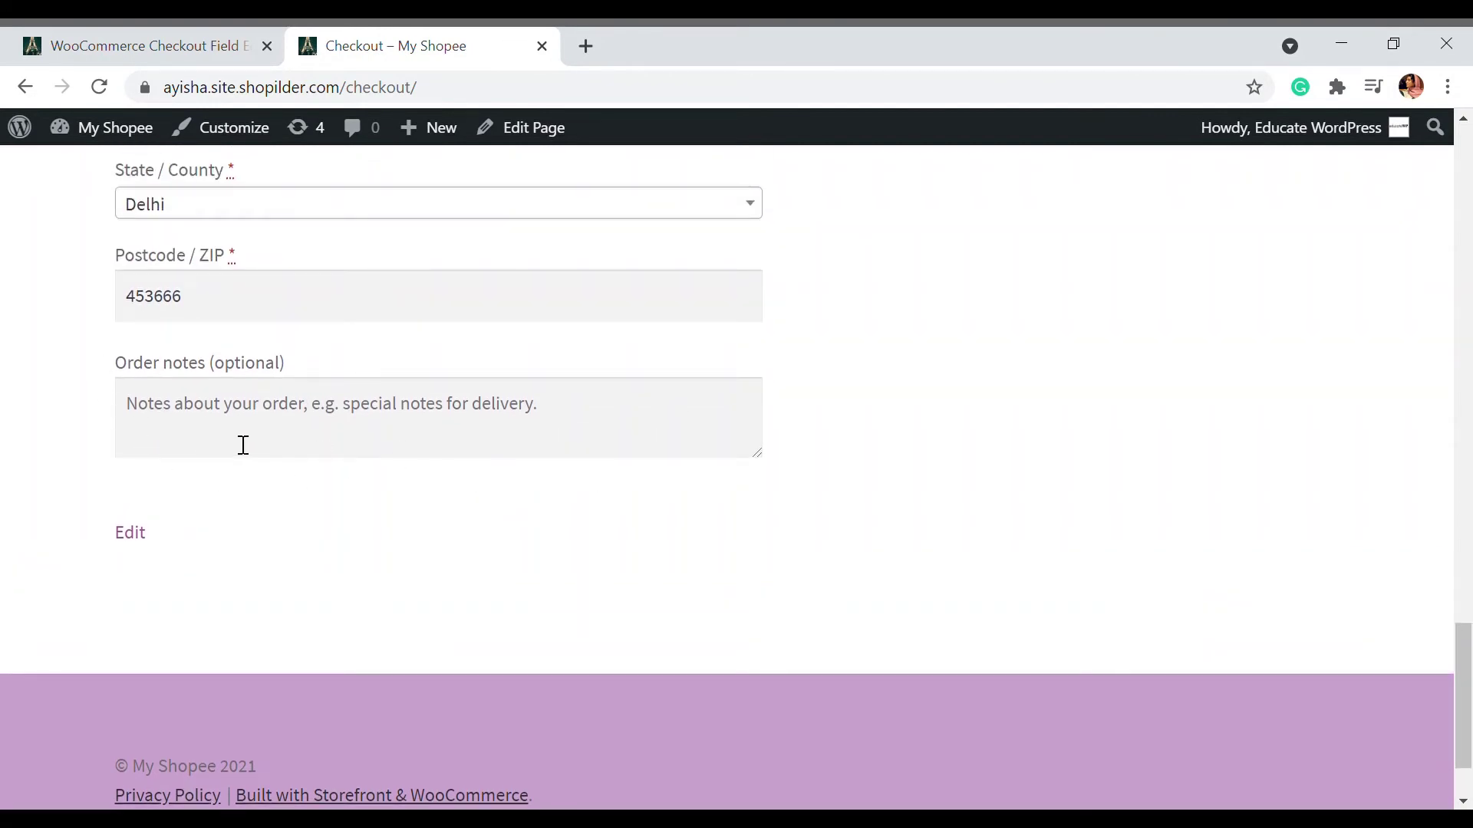
{"action": "left_click", "coordinate": [155, 32]}
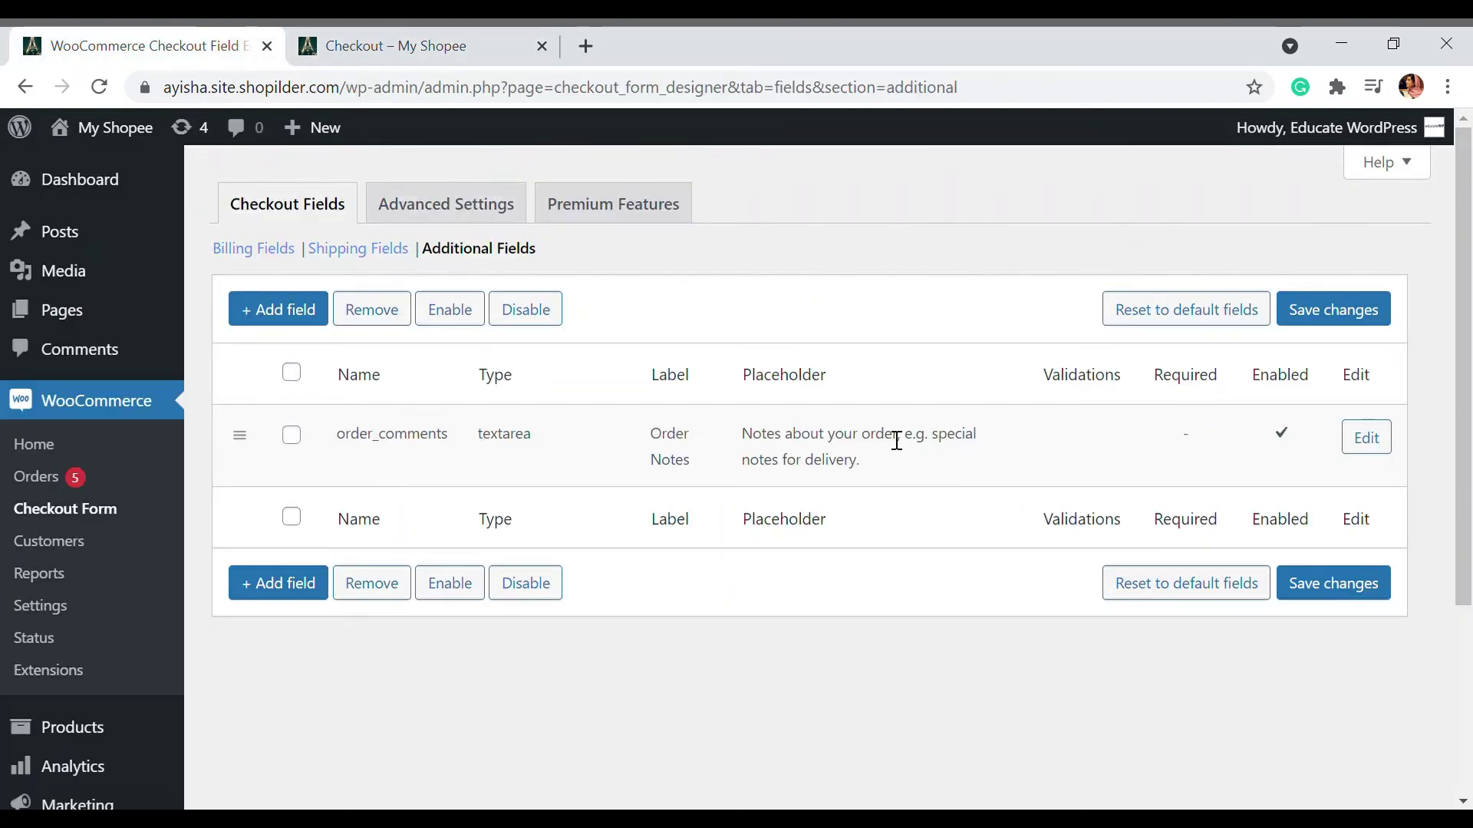
- Add a new field named additional_gift_wrapping with the label Gift Wrapping
{"action": "left_click", "coordinate": [316, 585]}
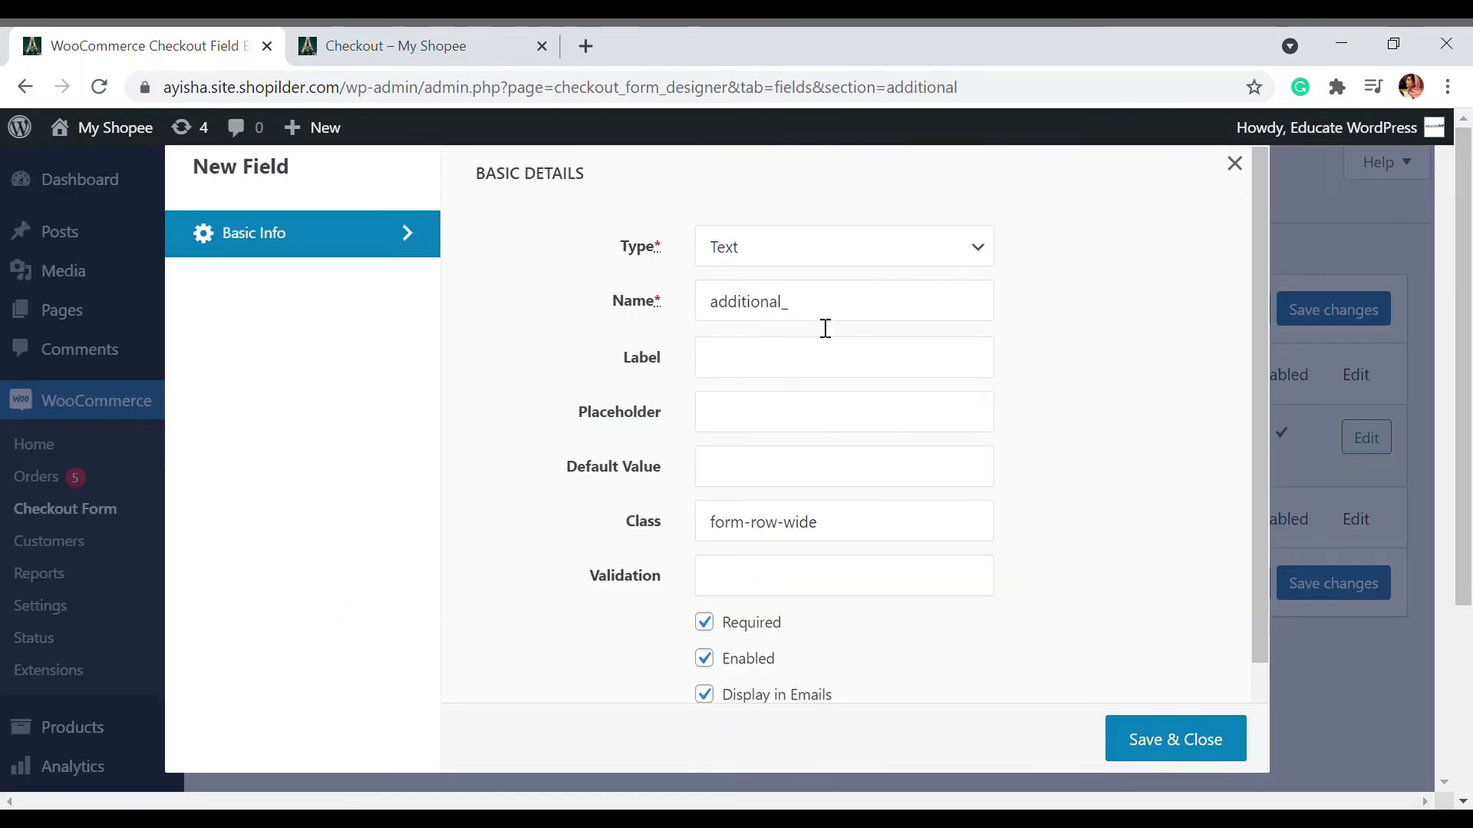
{"action": "type", "text": "Gift"}
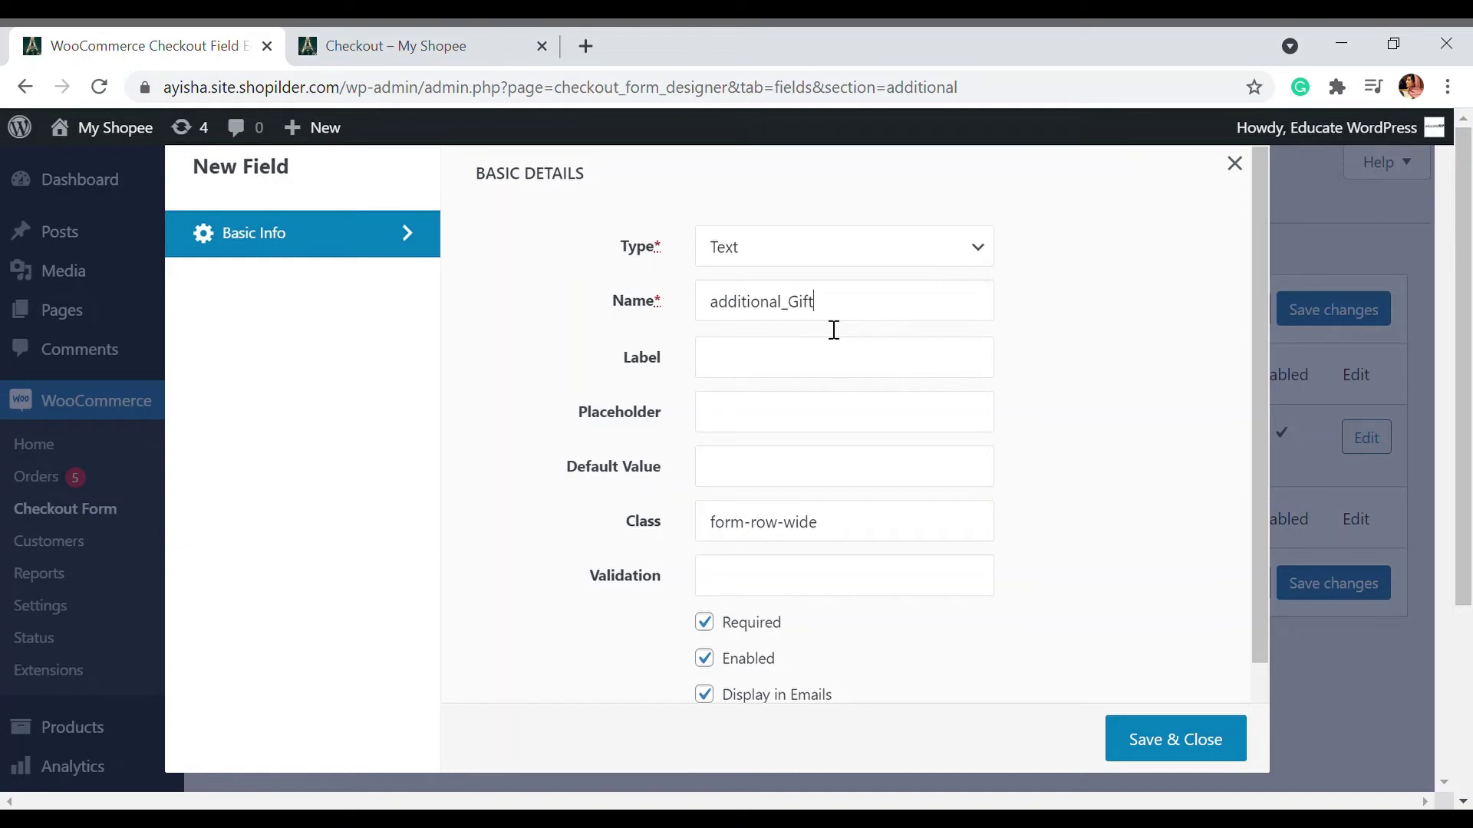
{"action": "key", "text": "BackSpace"}
{"action": "type", "text": "gift_wrapping"}
{"action": "left_click", "coordinate": [812, 377]}
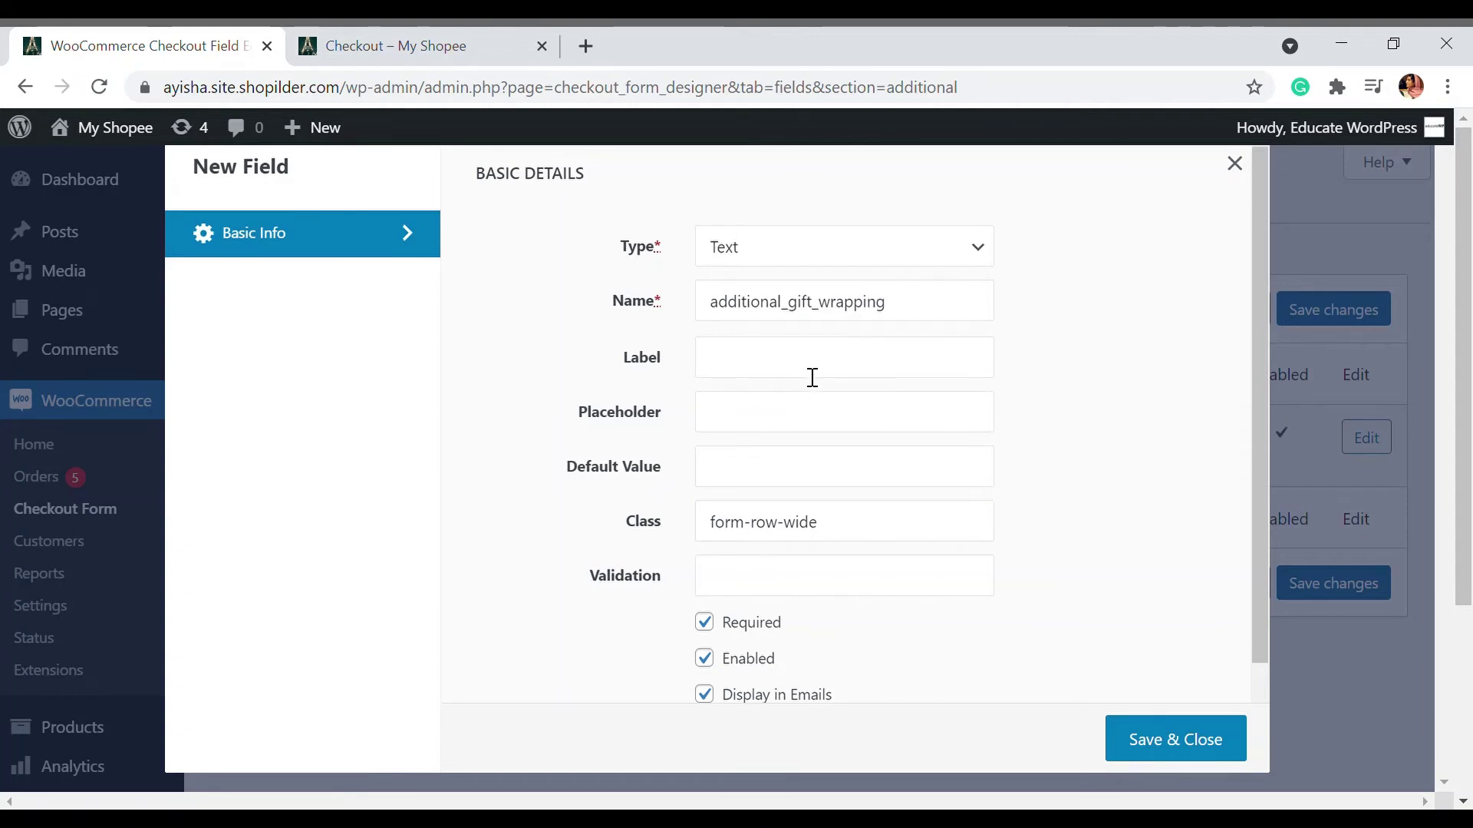
{"action": "type", "text": "Gra"}
{"action": "key", "text": "BackSpace"}
{"action": "type", "text": "ift"}
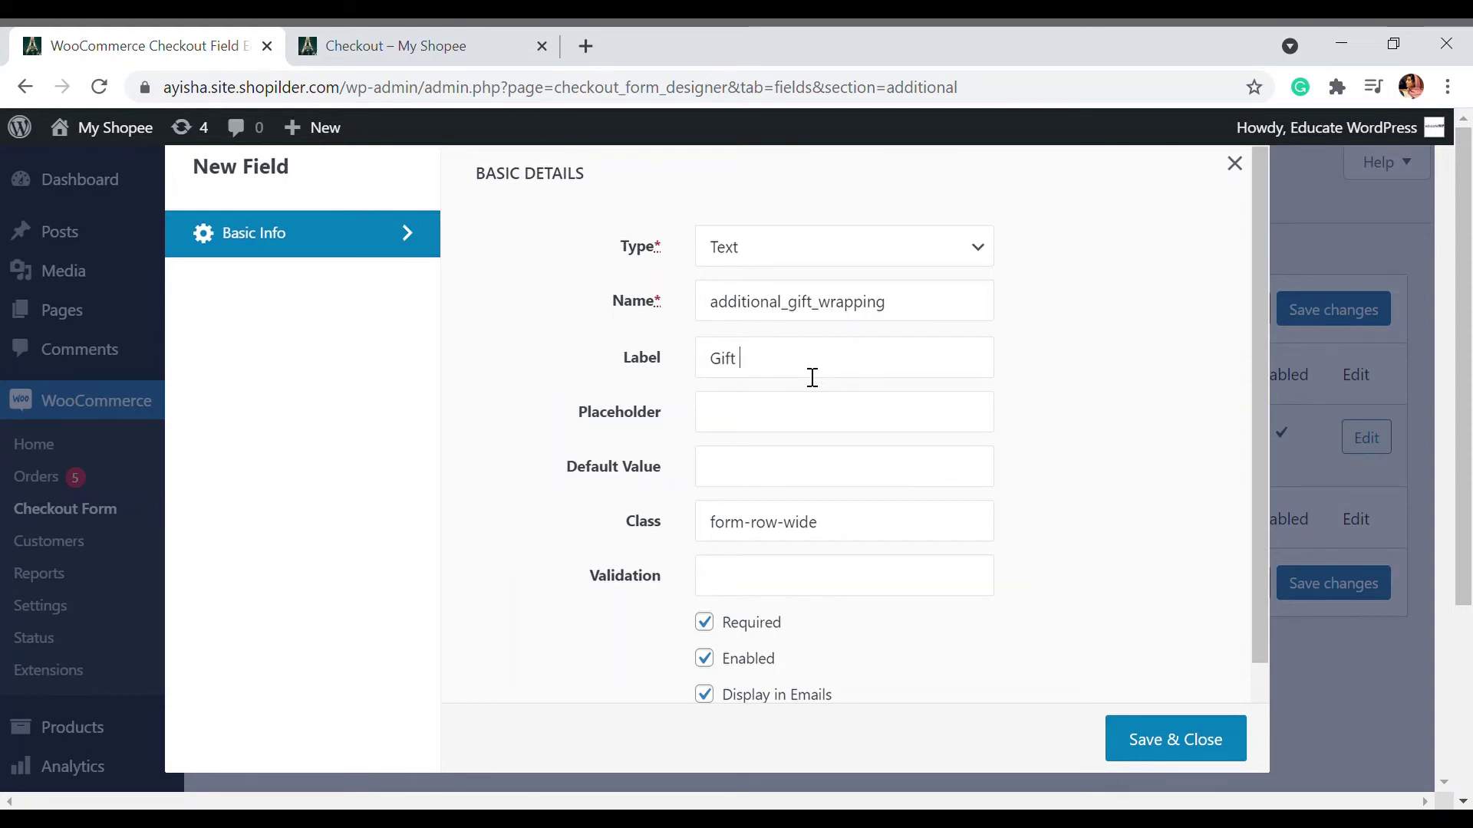
{"action": "type", "text": " Wrappimg"}
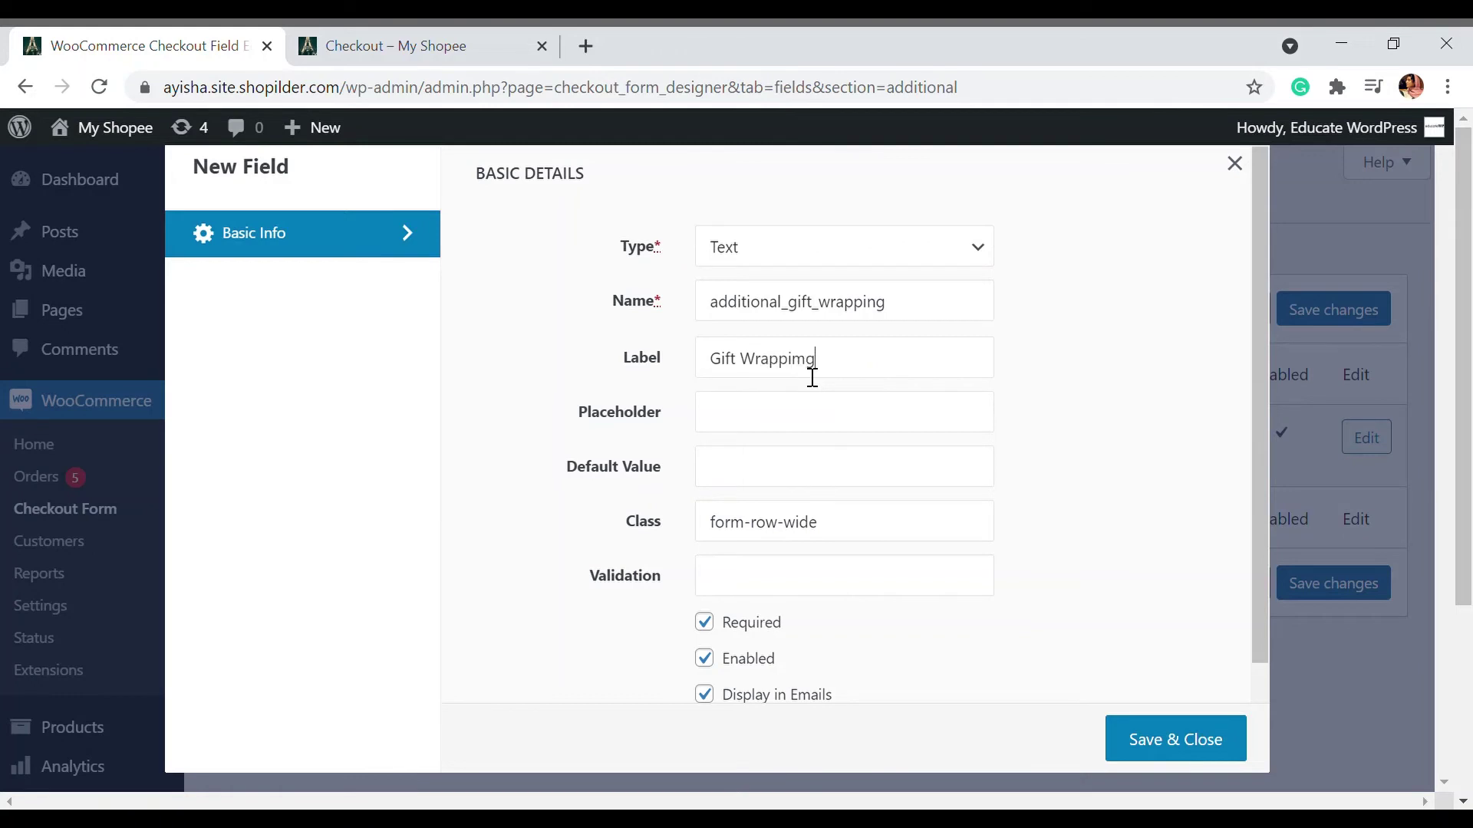
{"action": "key", "text": "BackSpace"}
- Change the field type to Radio, relabel it Gift Wrap, and set default value 0
{"action": "left_click", "coordinate": [742, 254]}
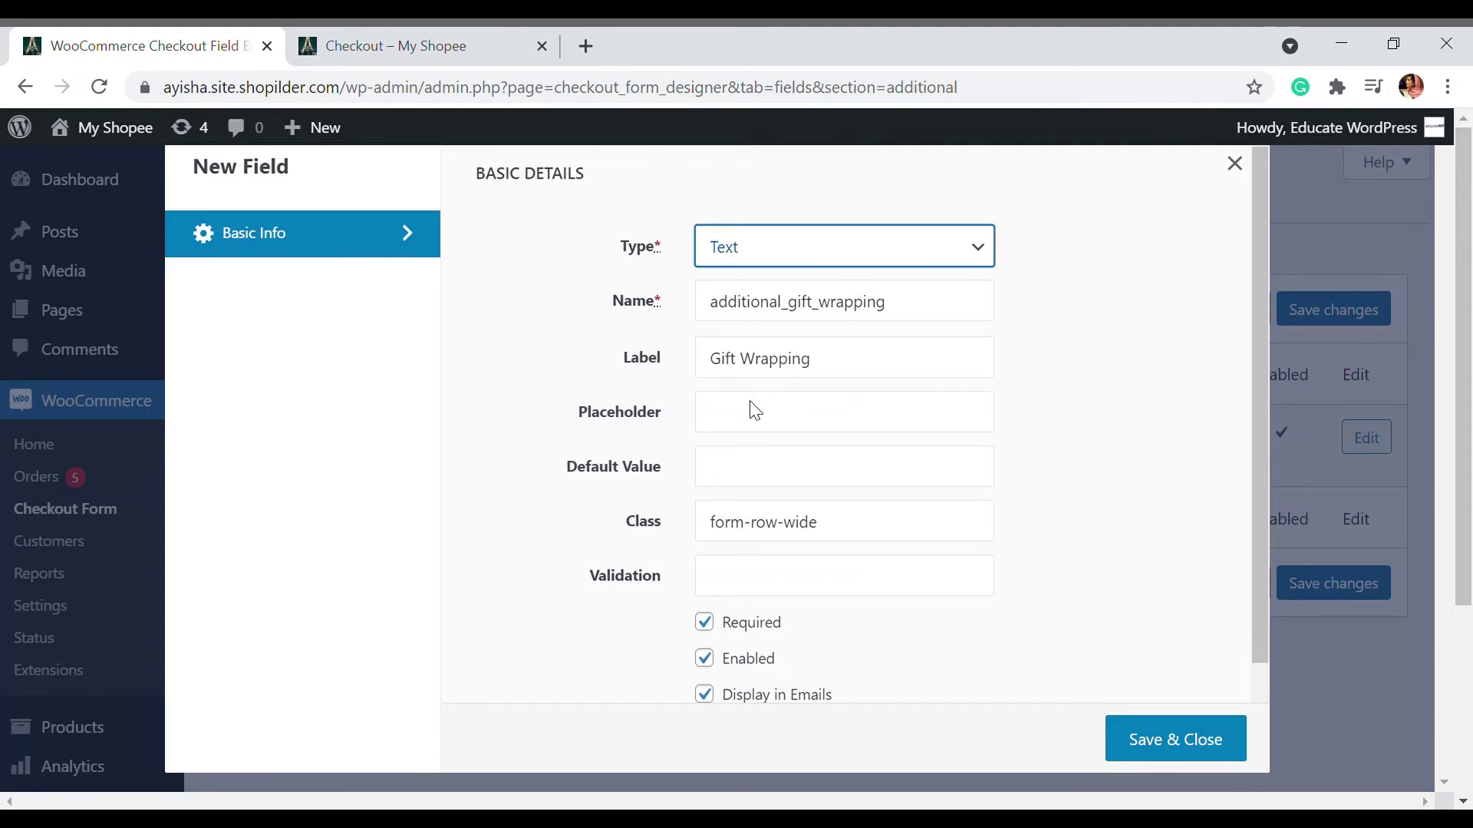
{"action": "key", "text": "r"}
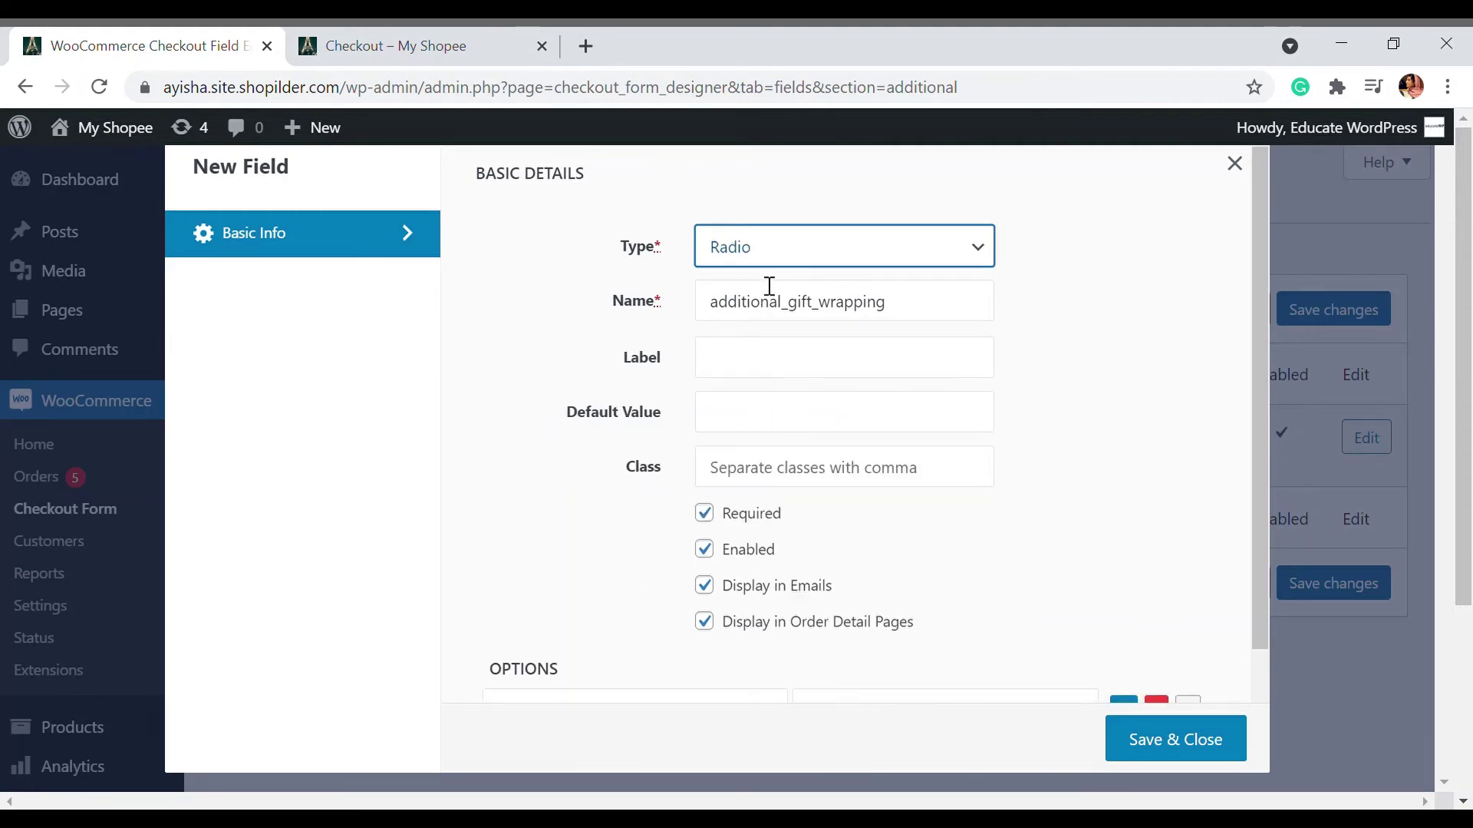
{"action": "left_click", "coordinate": [775, 359]}
{"action": "type", "text": "Gift Wrapp"}
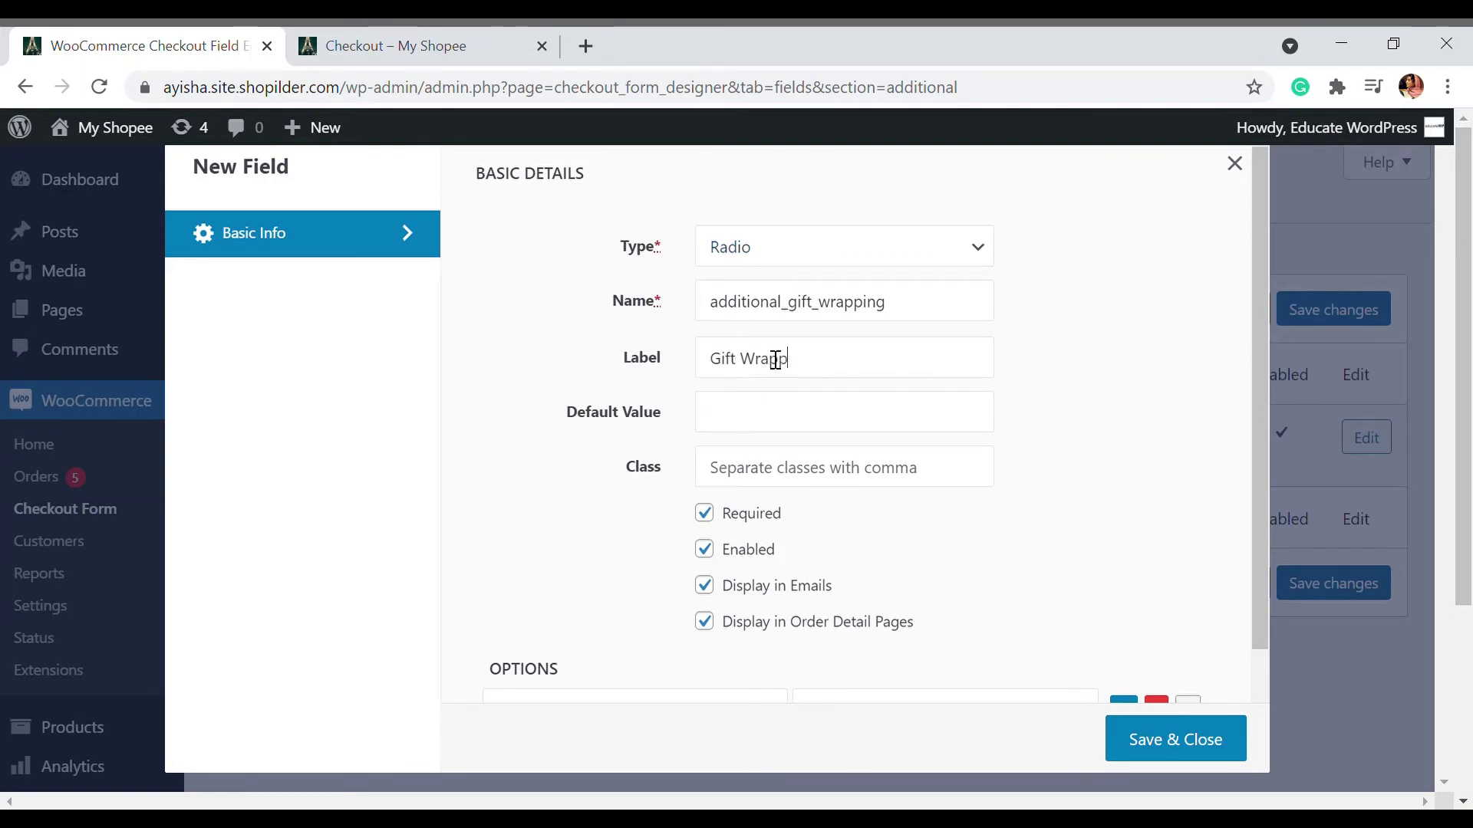
{"action": "key", "text": "BackSpace"}
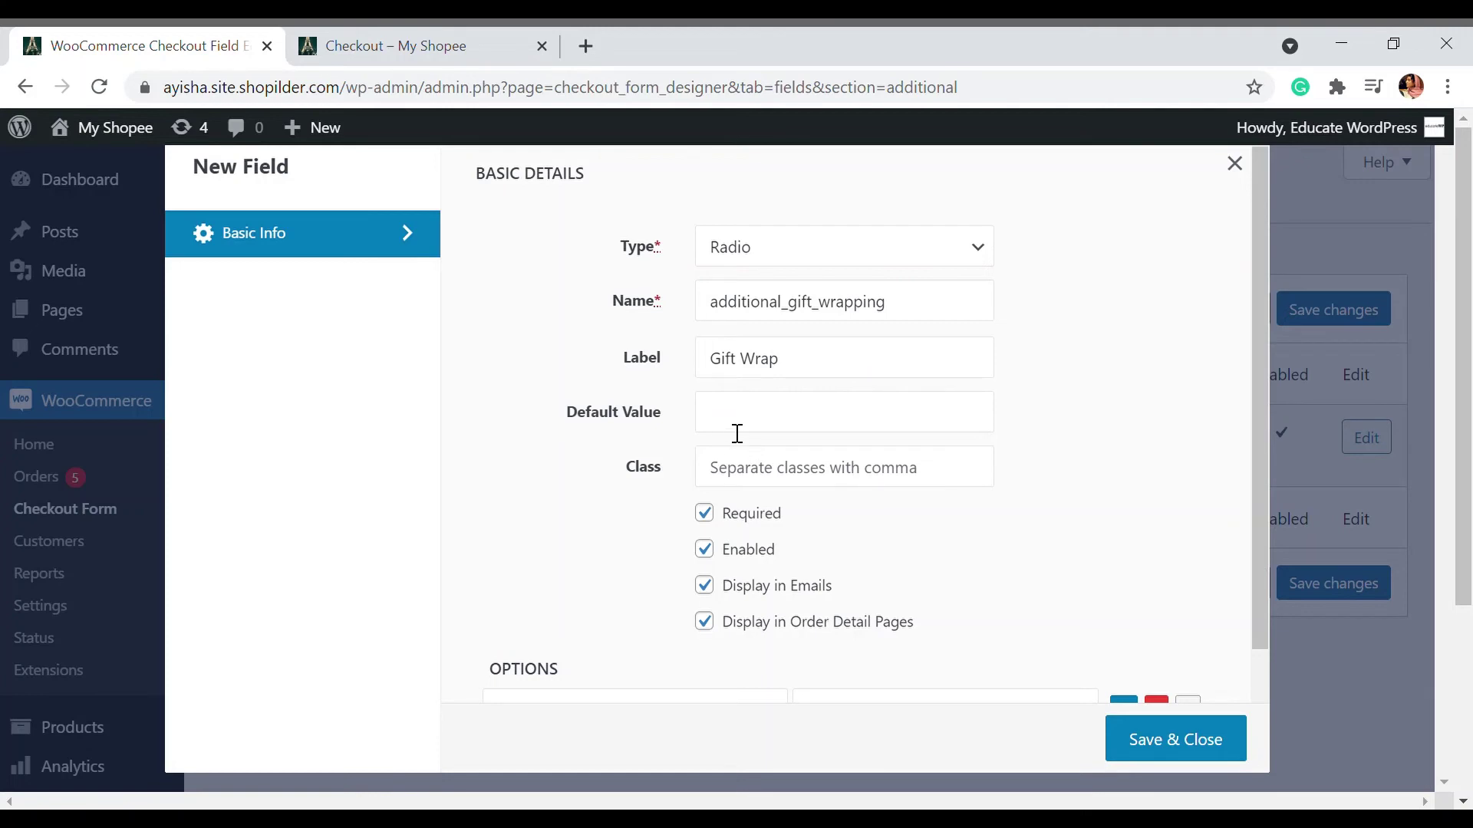
{"action": "scroll", "coordinate": [779, 434], "scroll_direction": "down", "scroll_amount": 2}
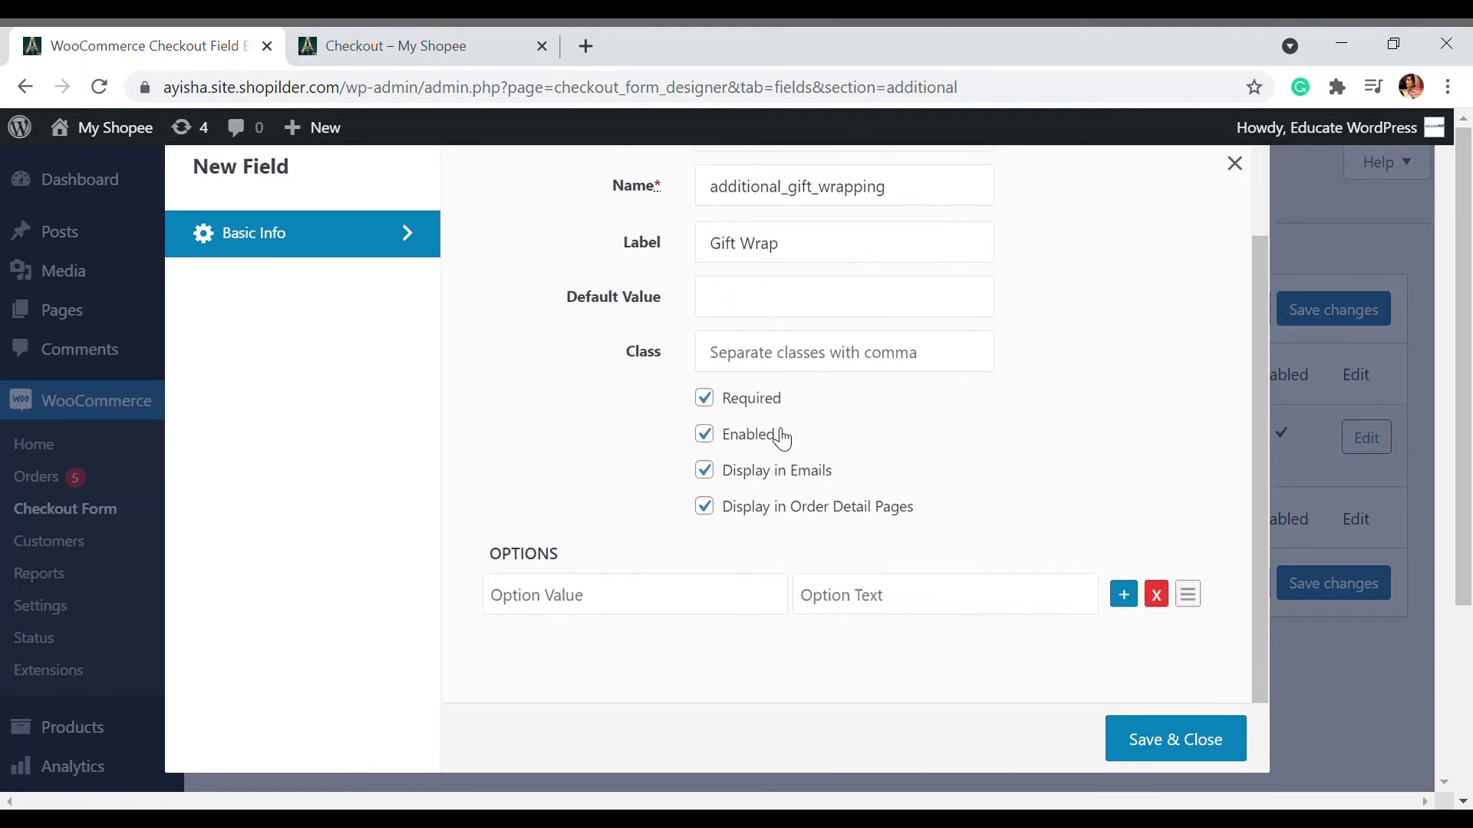
{"action": "left_click", "coordinate": [742, 316]}
{"action": "type", "text": "y"}
{"action": "key", "text": "BackSpace"}
- Add the radio options 0 = No and a second option with value 1
{"action": "scroll", "coordinate": [813, 333], "scroll_direction": "down", "scroll_amount": 1}
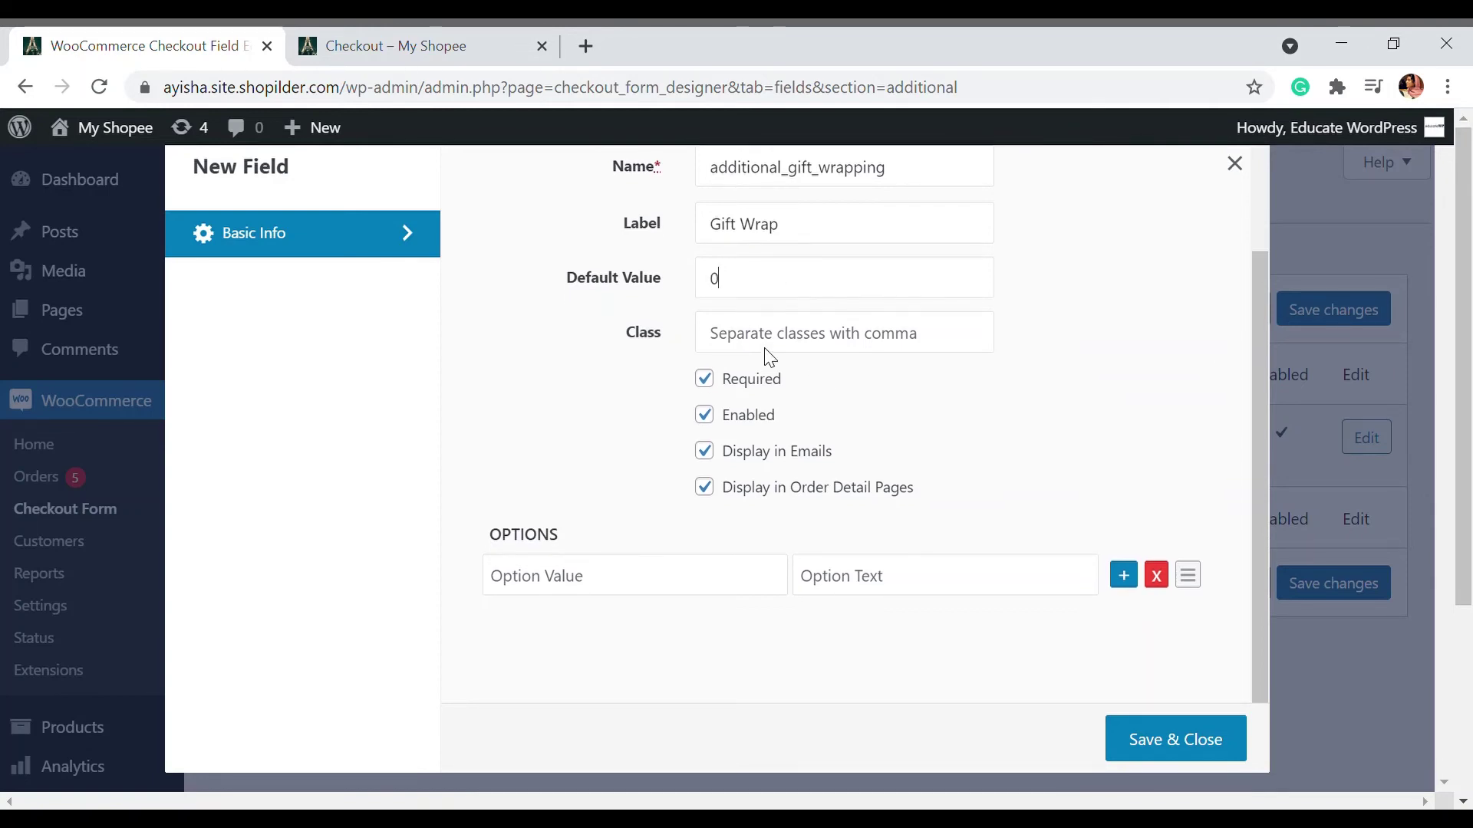
{"action": "left_click", "coordinate": [630, 575]}
{"action": "type", "text": "01"}
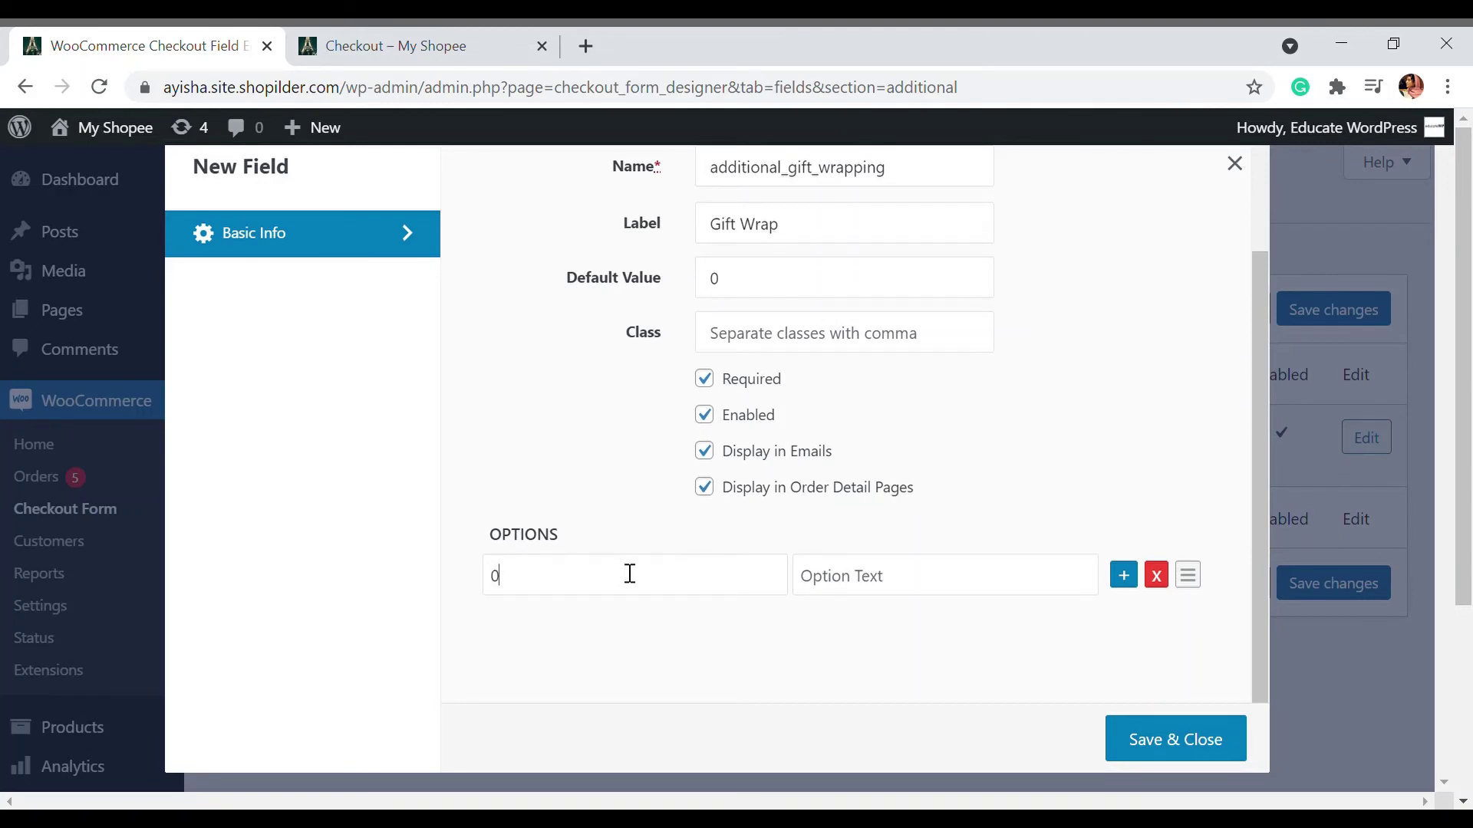
{"action": "left_click", "coordinate": [874, 599]}
{"action": "type", "text": "No"}
{"action": "left_click", "coordinate": [1123, 576]}
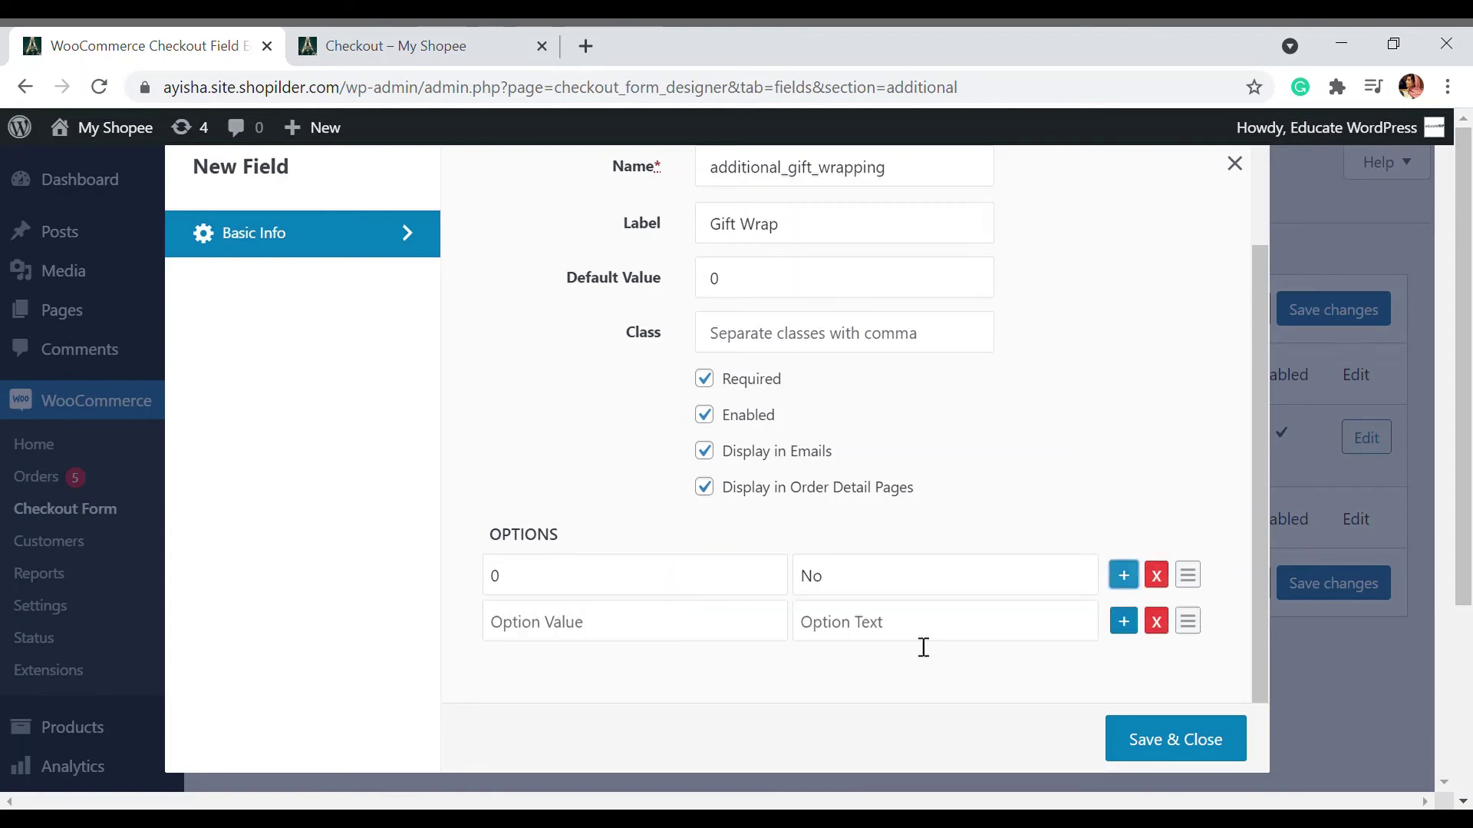
{"action": "left_click", "coordinate": [537, 633]}
{"action": "type", "text": "1Yes"}
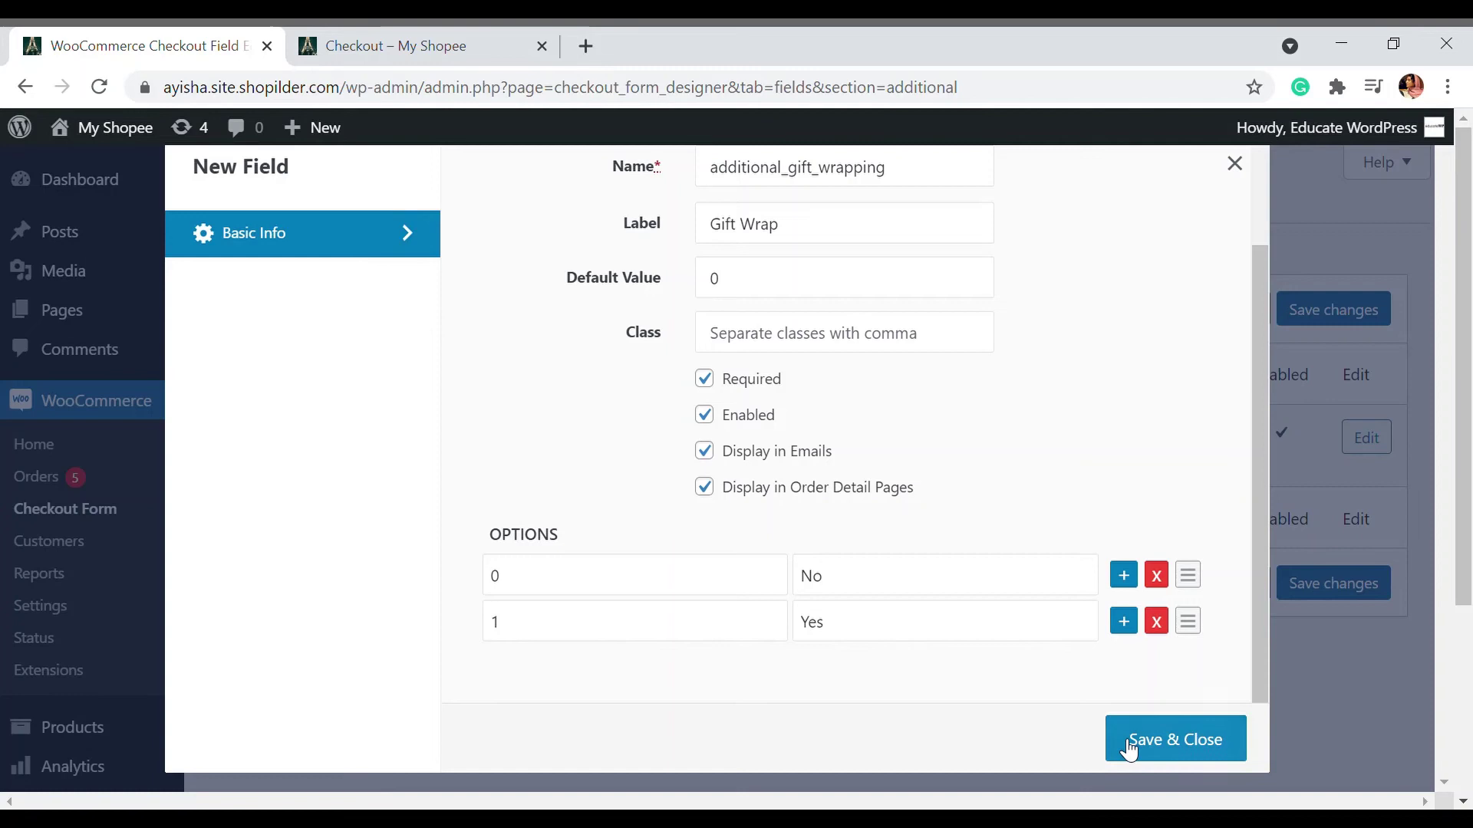
- Save the Gift Wrap field and the additional fields, then reload the checkout to view it
{"action": "left_click", "coordinate": [1164, 745]}
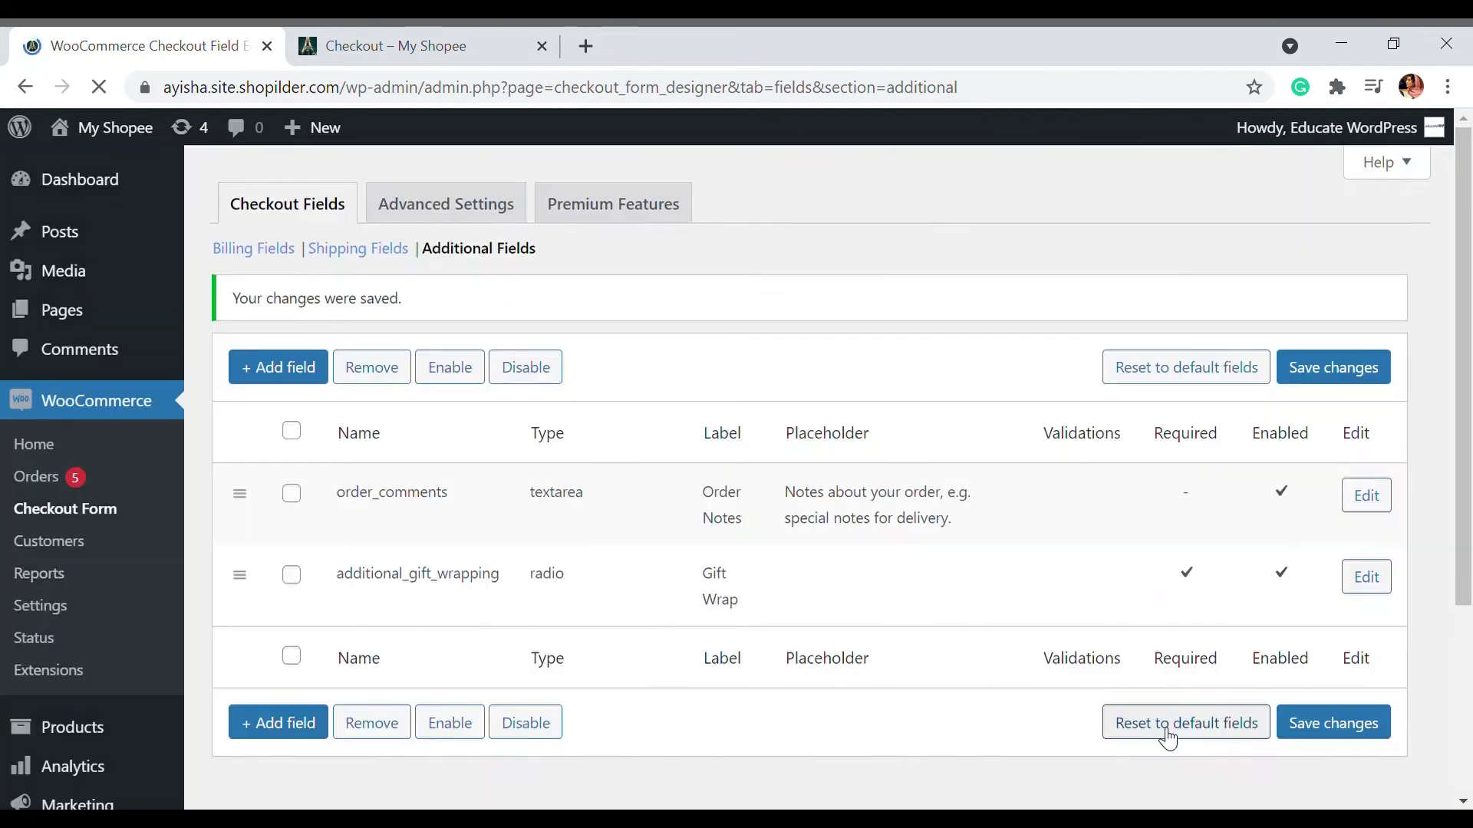
{"action": "left_click", "coordinate": [1338, 725]}
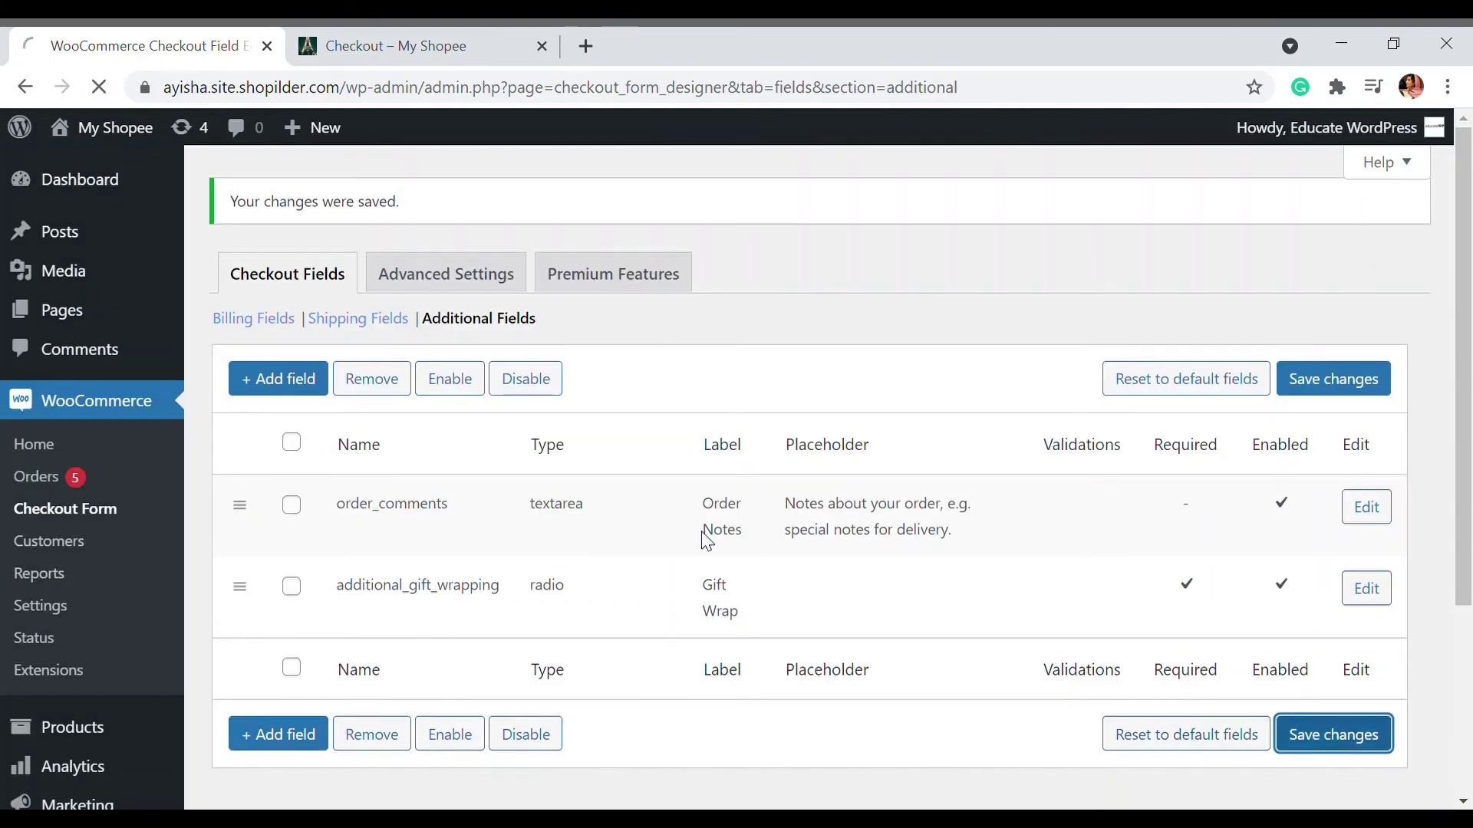
{"action": "left_click", "coordinate": [394, 29]}
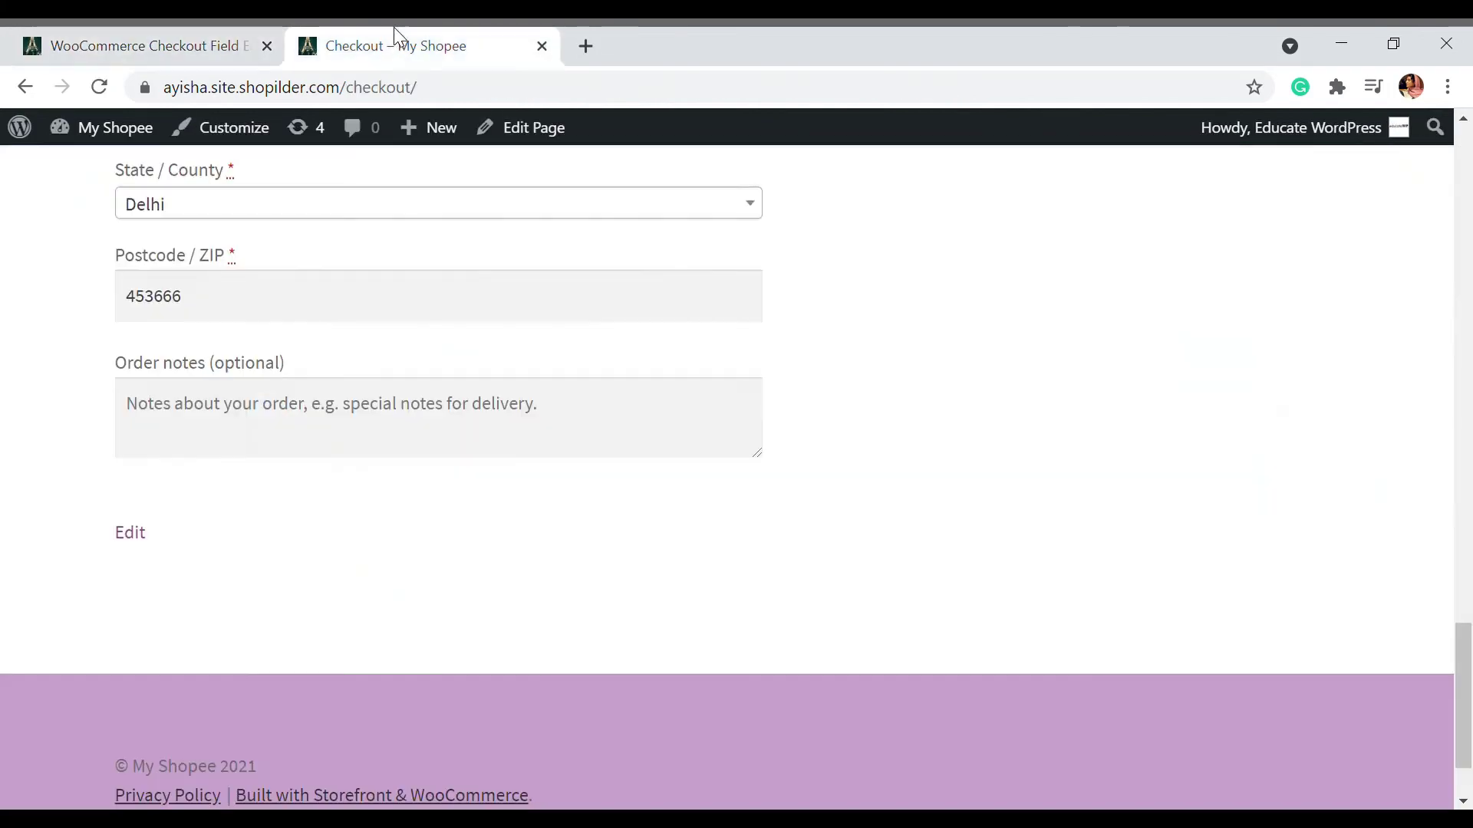
{"action": "left_click", "coordinate": [99, 86]}
{"action": "scroll", "coordinate": [456, 372], "scroll_direction": "down", "scroll_amount": 15}
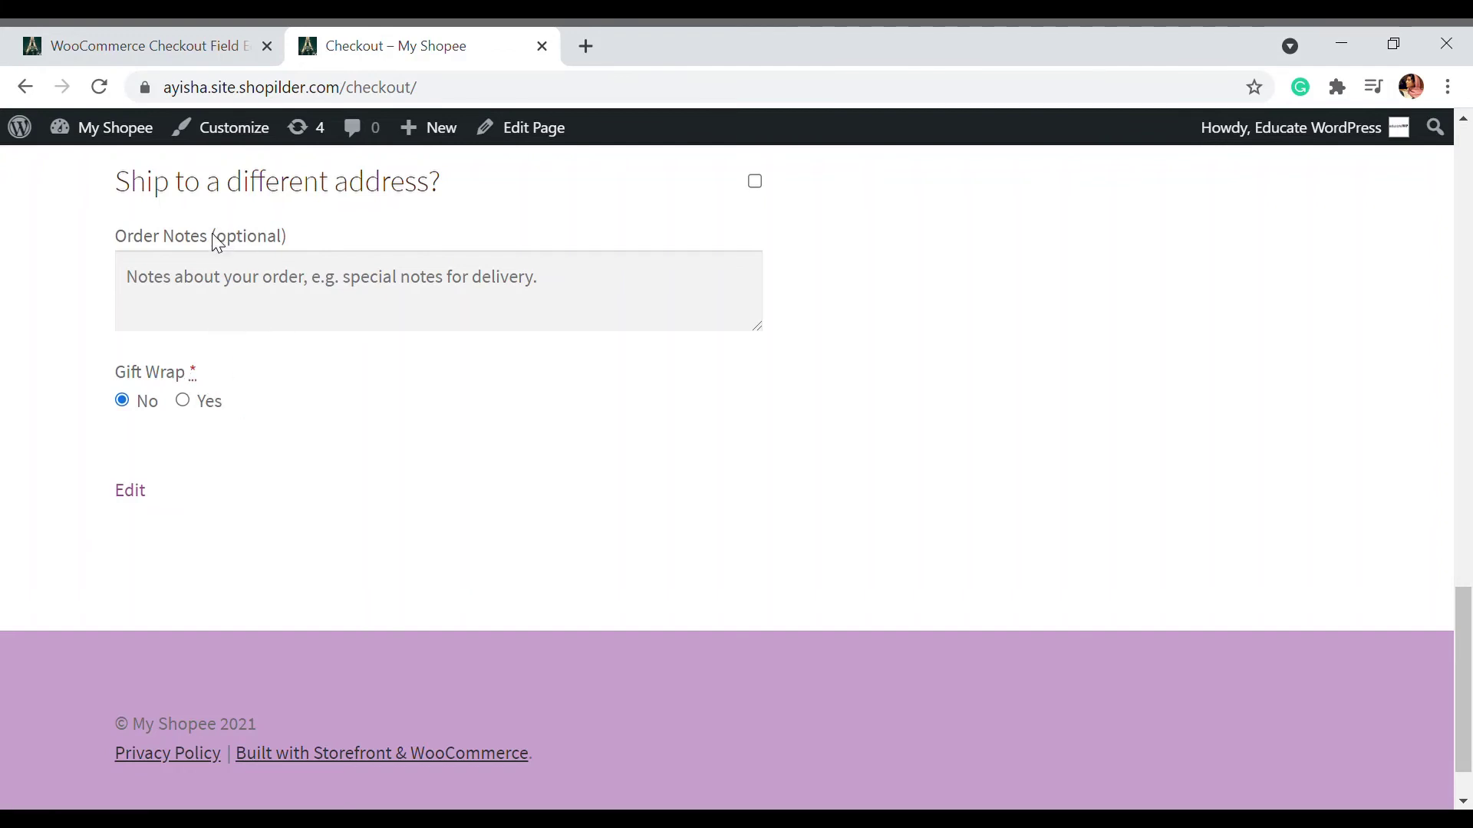
{"action": "left_click_drag", "start_coordinate": [212, 244], "coordinate": [312, 243]}
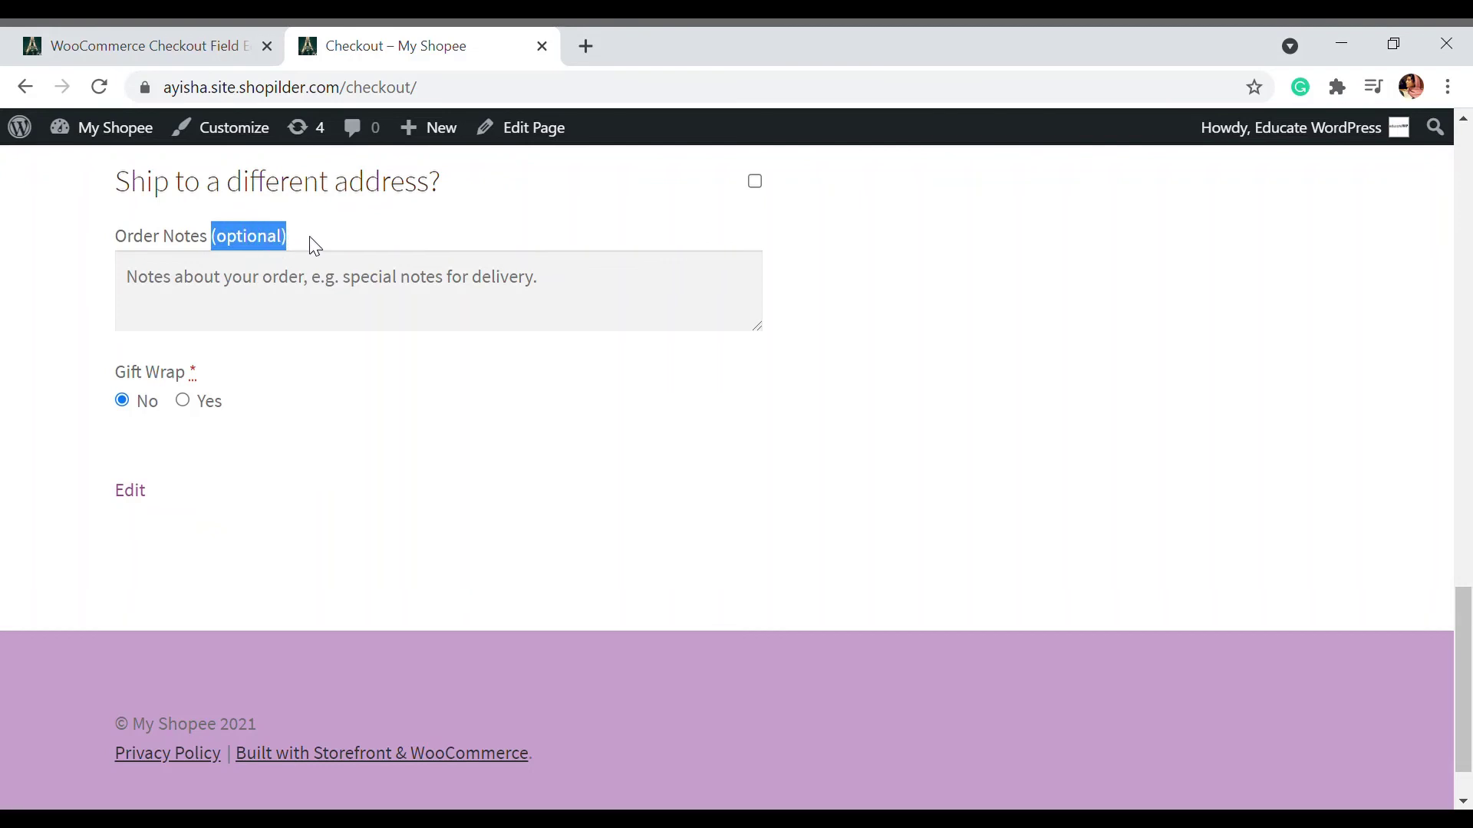
- Uncheck Required on additional_gift_wrapping and save the additional fields
{"action": "left_click", "coordinate": [135, 40]}
{"action": "scroll", "coordinate": [843, 605], "scroll_direction": "down", "scroll_amount": 2}
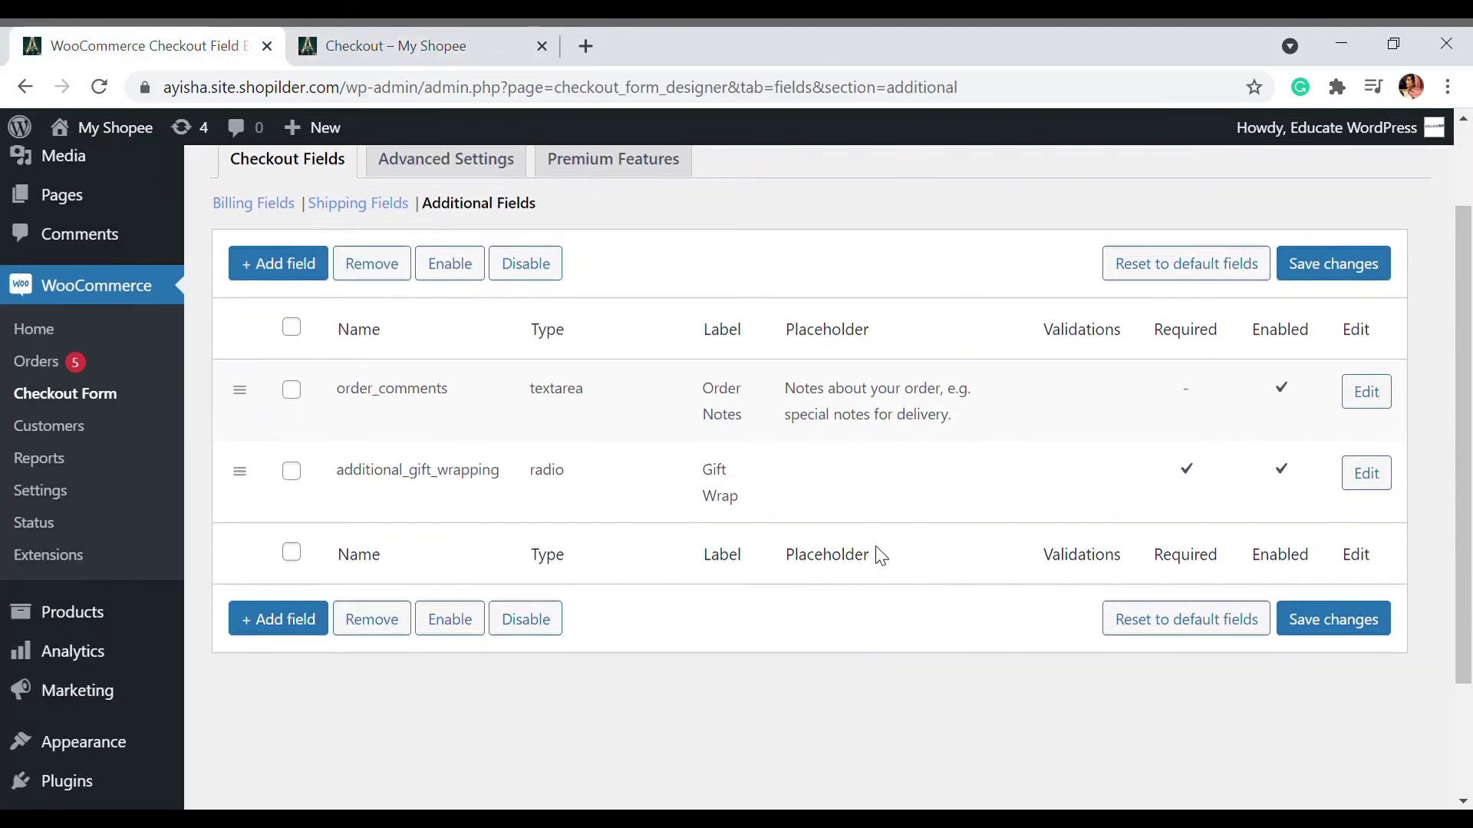
{"action": "left_click", "coordinate": [1366, 473]}
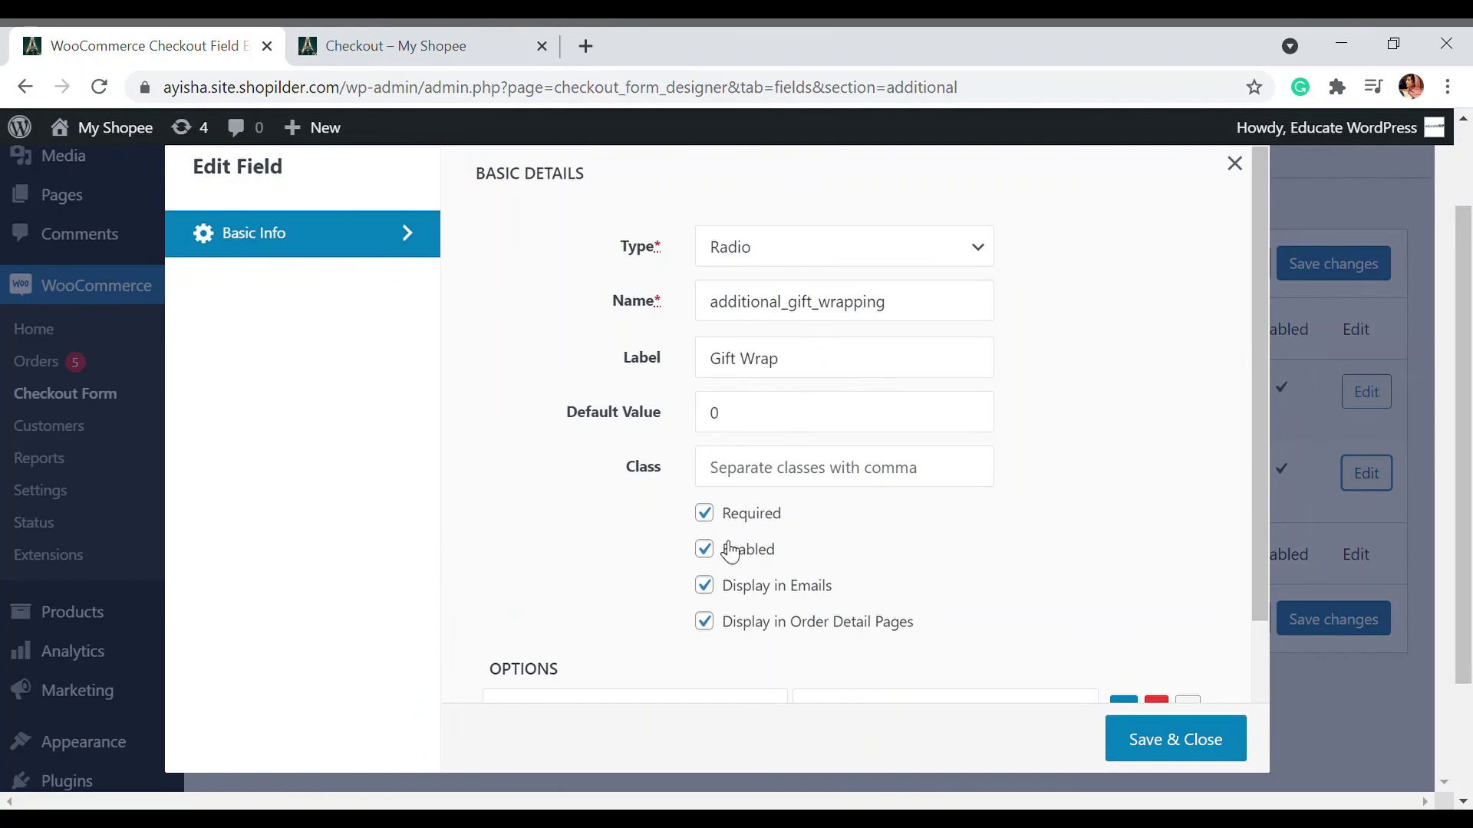
{"action": "left_click", "coordinate": [704, 514]}
{"action": "left_click", "coordinate": [1143, 736]}
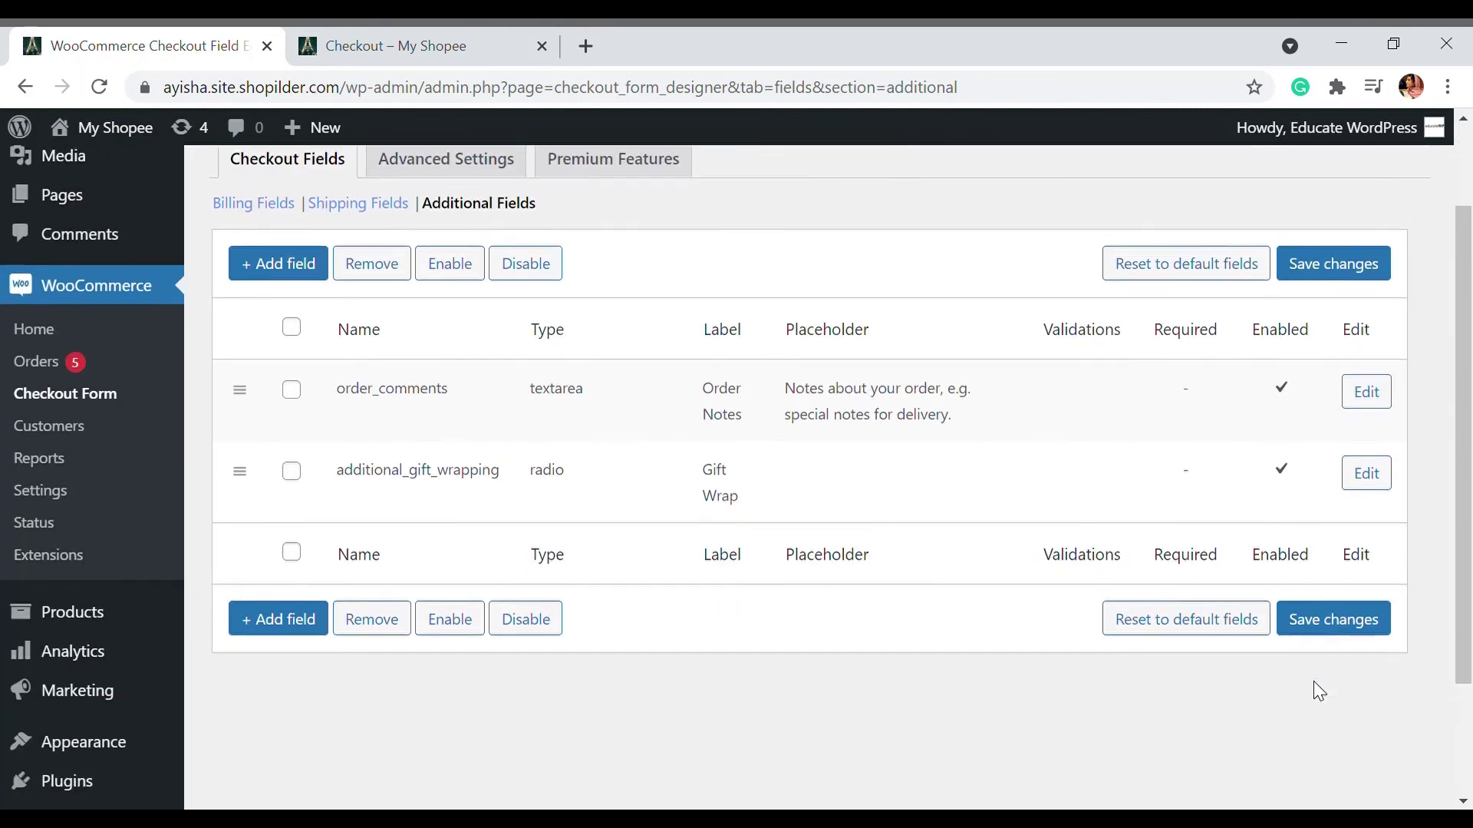
{"action": "left_click", "coordinate": [1330, 622]}
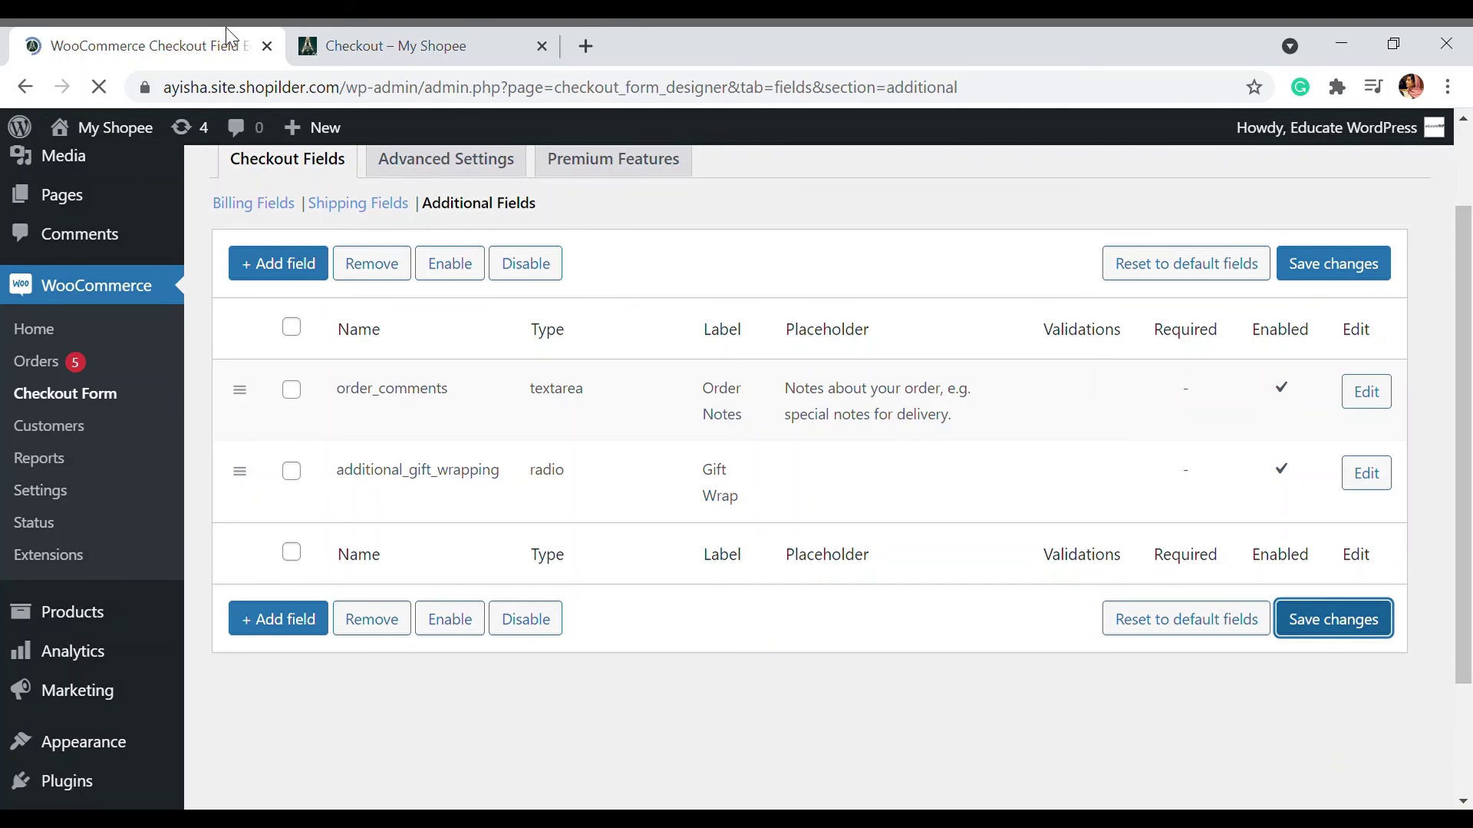
{"action": "left_click", "coordinate": [399, 46]}
- Reload the checkout, confirm Gift Wrap shows (optional), then scroll up to Billing details
{"action": "left_click", "coordinate": [100, 87]}
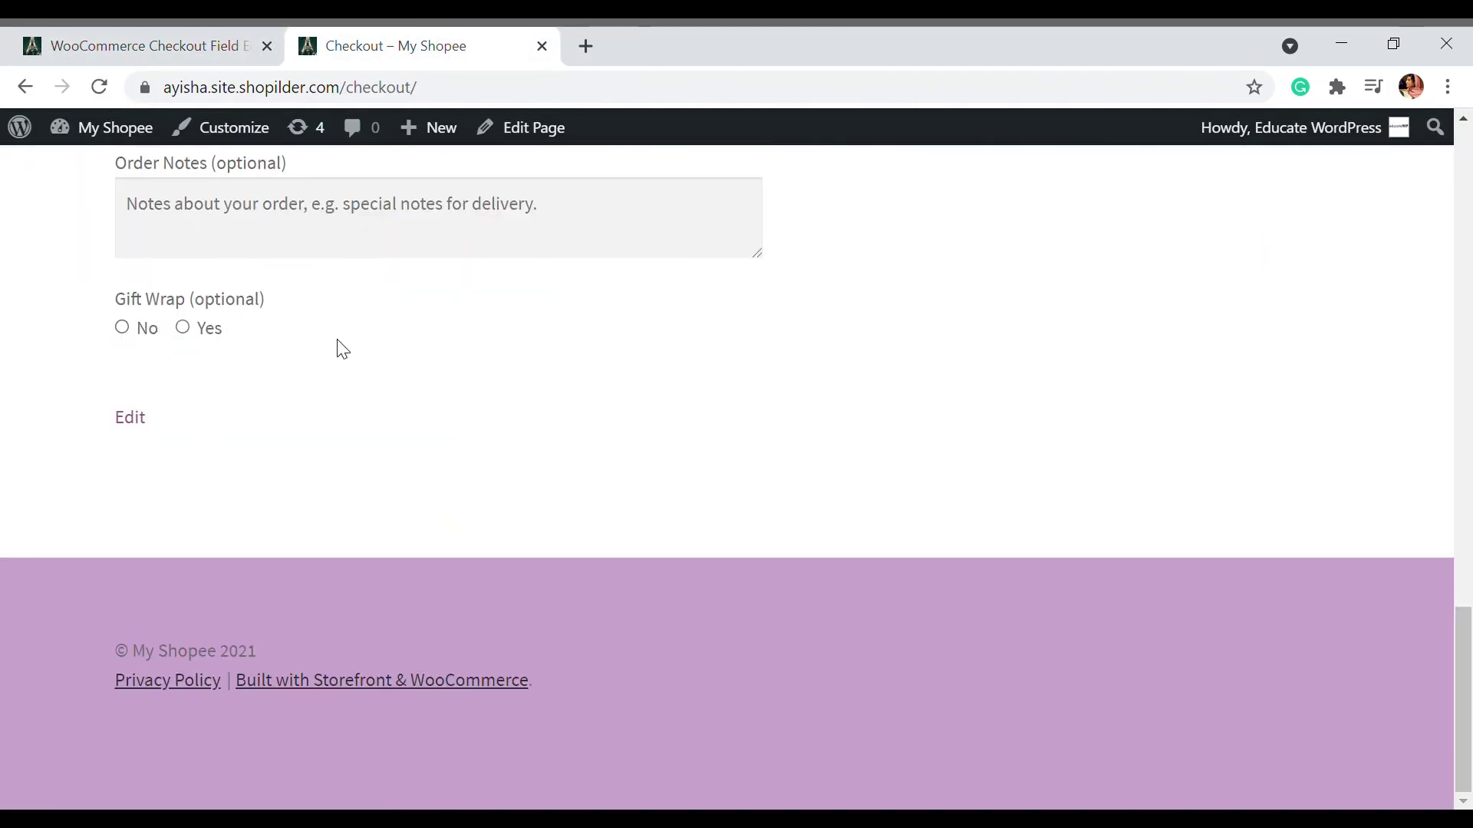
{"action": "left_click_drag", "start_coordinate": [191, 299], "coordinate": [261, 297]}
{"action": "left_click", "coordinate": [335, 290]}
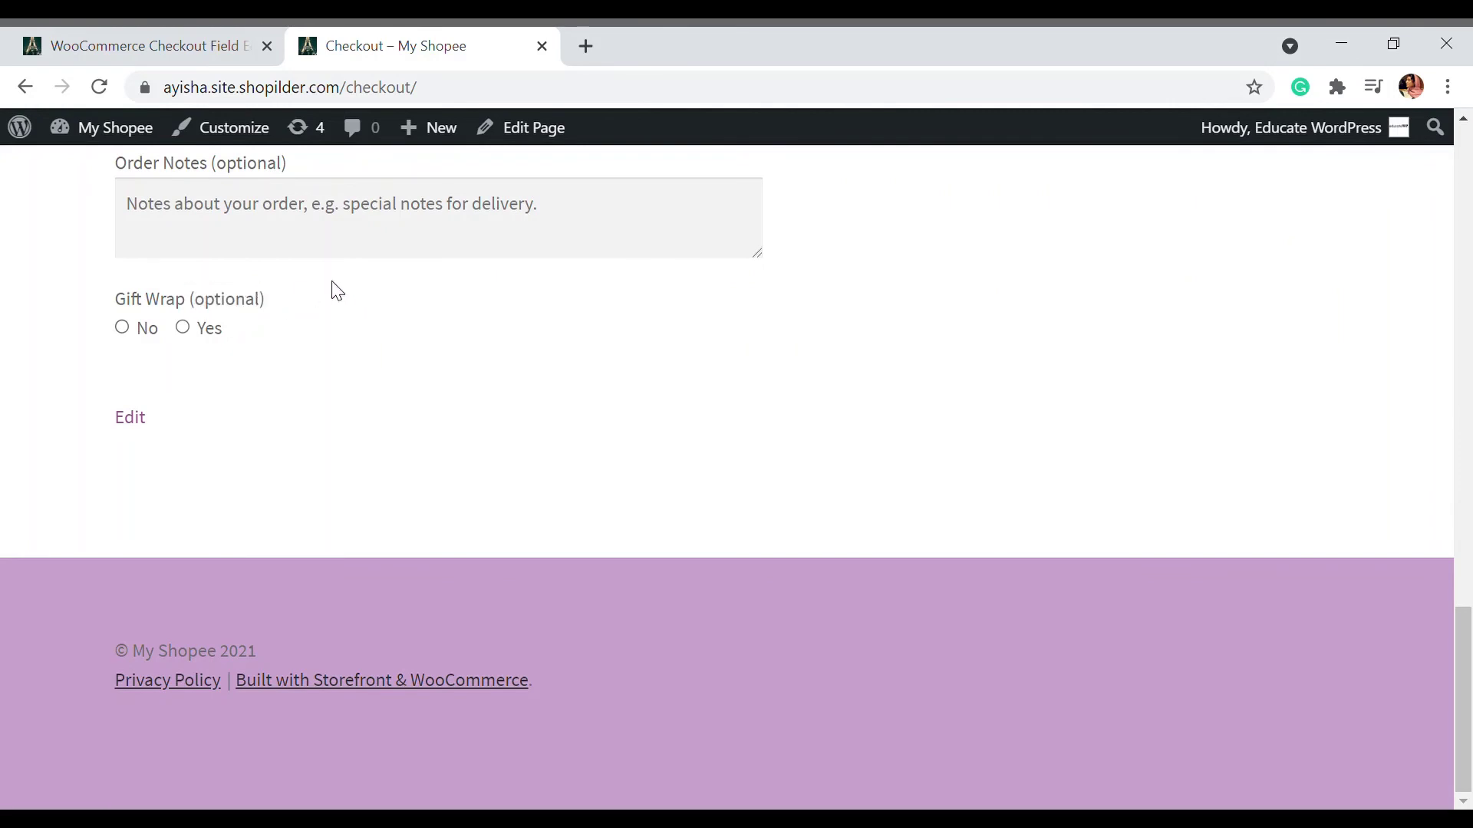
{"action": "scroll", "coordinate": [354, 306], "scroll_direction": "up", "scroll_amount": 4}
{"action": "scroll", "coordinate": [376, 326], "scroll_direction": "down", "scroll_amount": 1}
{"action": "scroll", "coordinate": [393, 345], "scroll_direction": "up", "scroll_amount": 10}
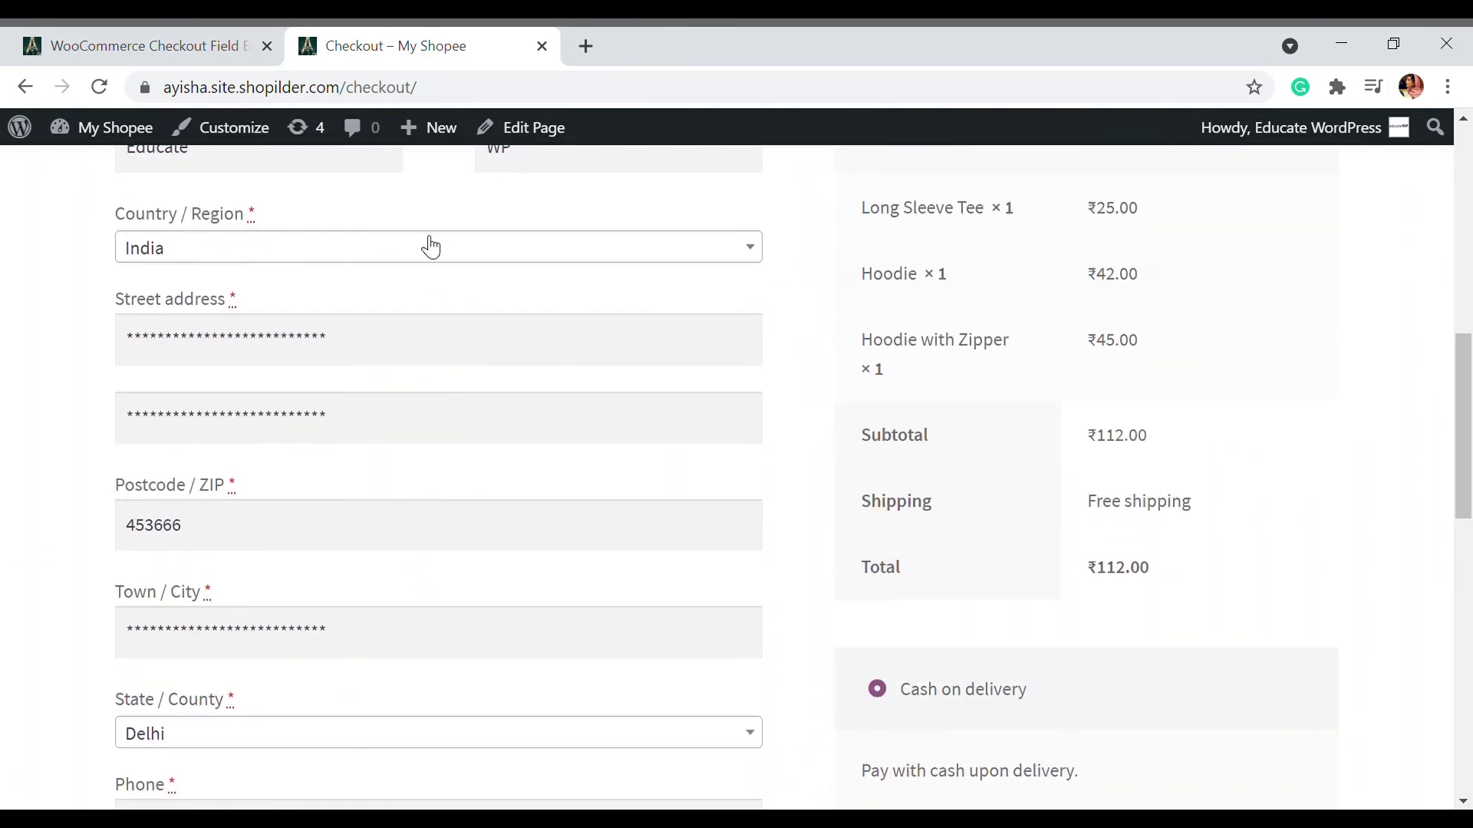
{"action": "scroll", "coordinate": [427, 243], "scroll_direction": "up", "scroll_amount": 3}
{"action": "scroll", "coordinate": [464, 362], "scroll_direction": "up", "scroll_amount": 2}
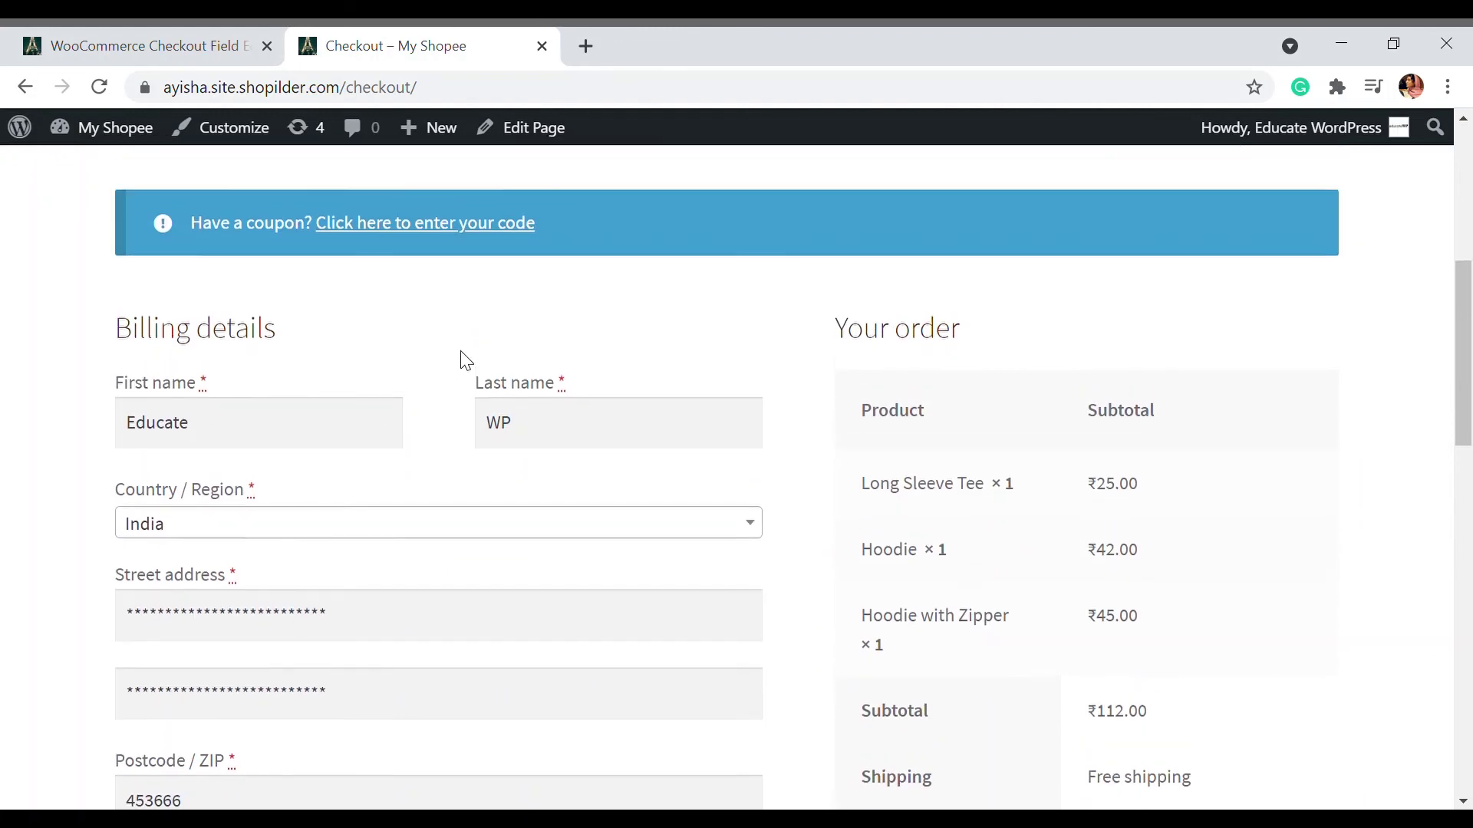
{"action": "scroll", "coordinate": [464, 348], "scroll_direction": "down", "scroll_amount": 3}
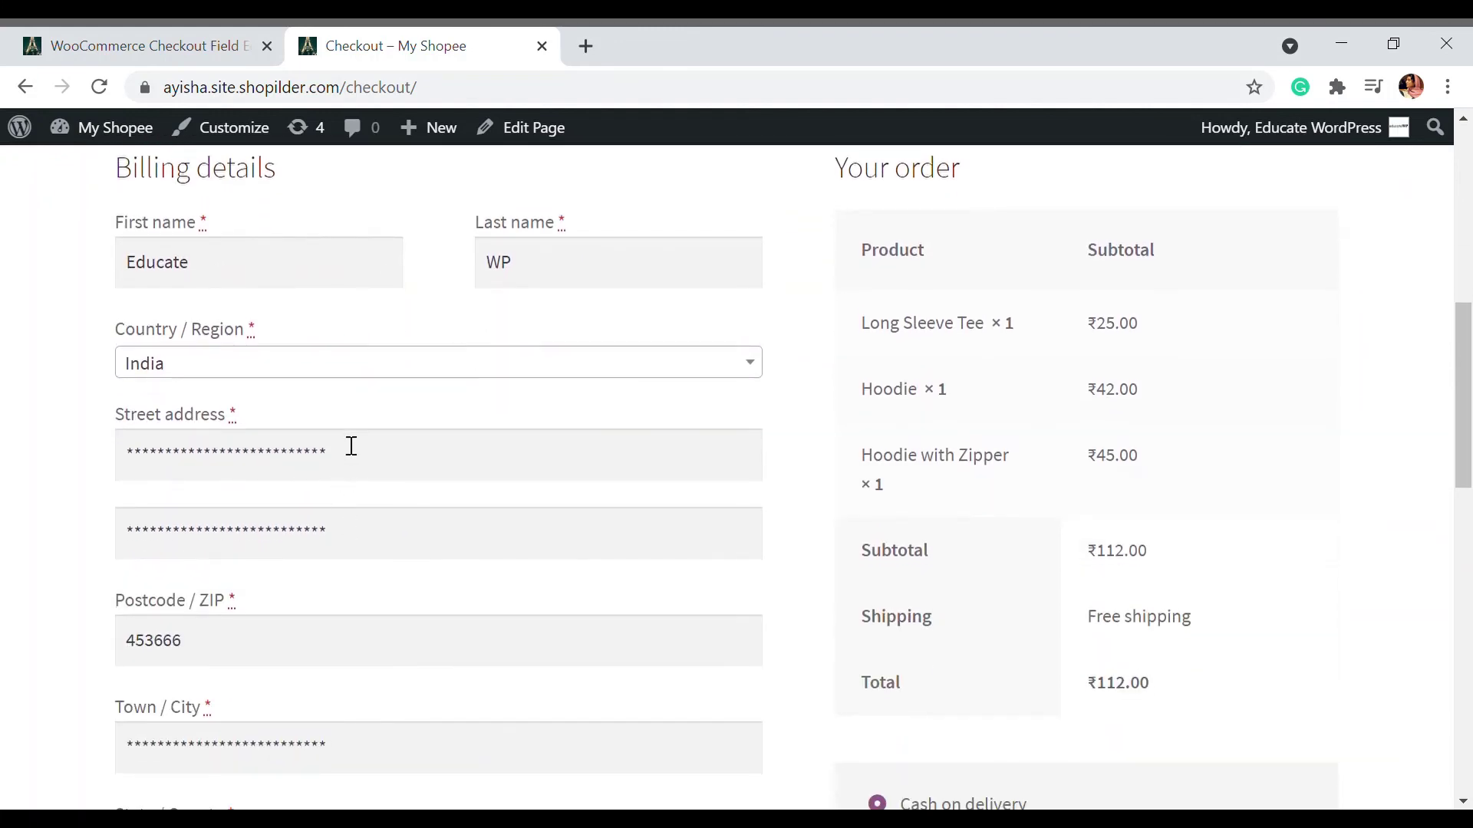
{"action": "scroll", "coordinate": [353, 429], "scroll_direction": "up", "scroll_amount": 5}
{"action": "scroll", "coordinate": [532, 775], "scroll_direction": "down", "scroll_amount": 5}
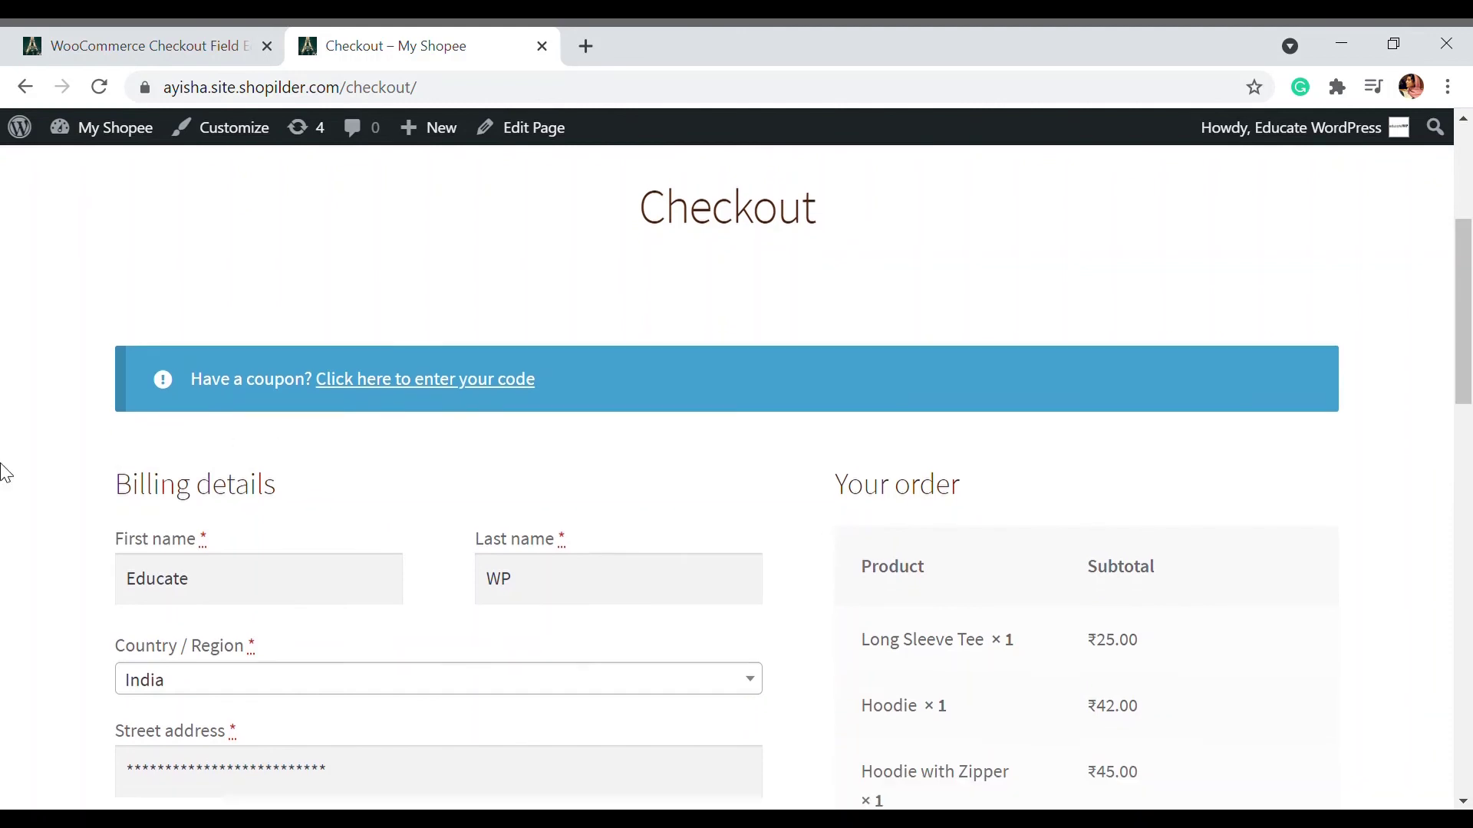
{"action": "scroll", "coordinate": [514, 652], "scroll_direction": "down", "scroll_amount": 2}
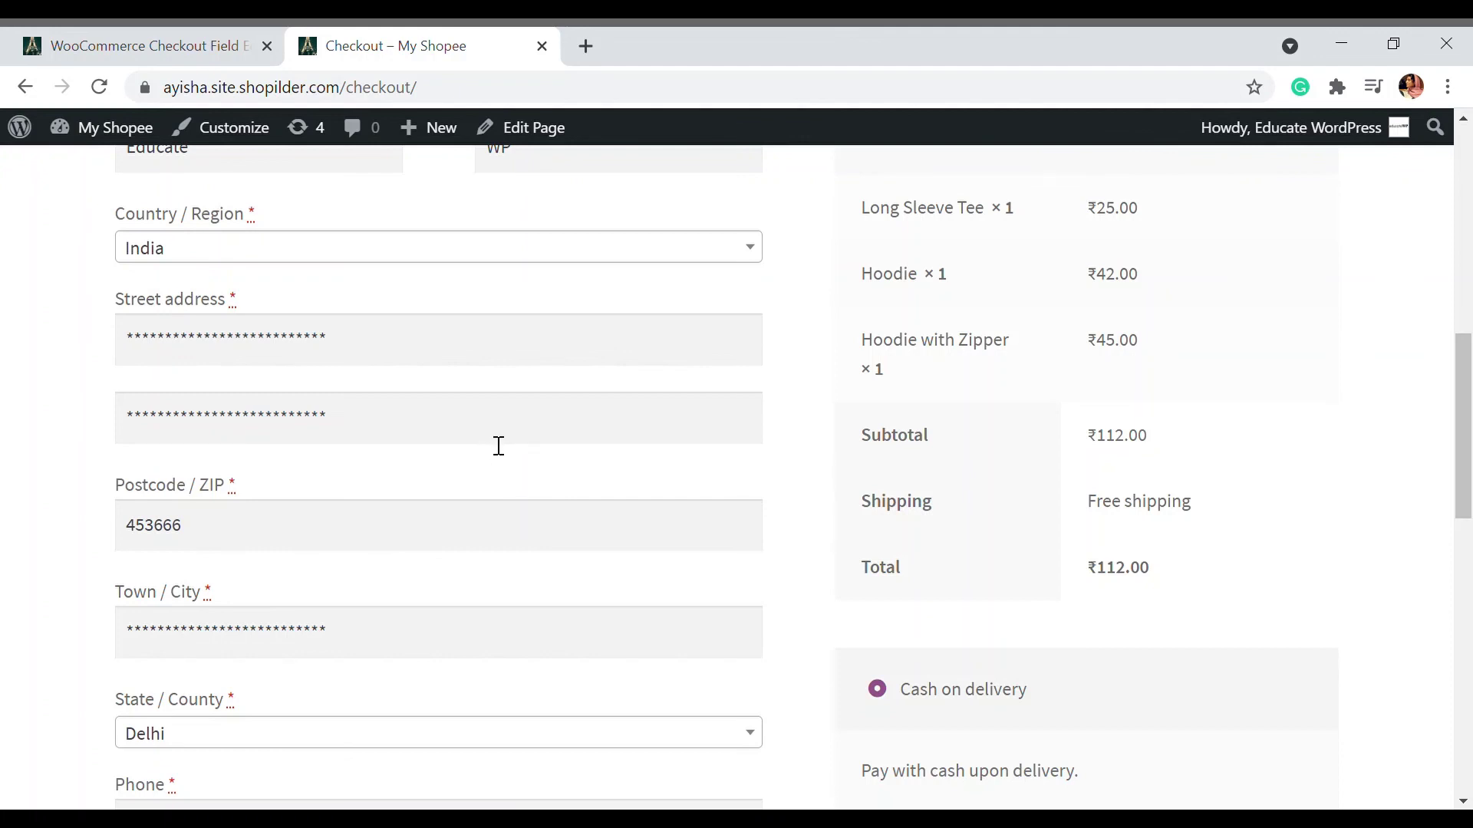
{"action": "scroll", "coordinate": [498, 447], "scroll_direction": "down", "scroll_amount": 9}
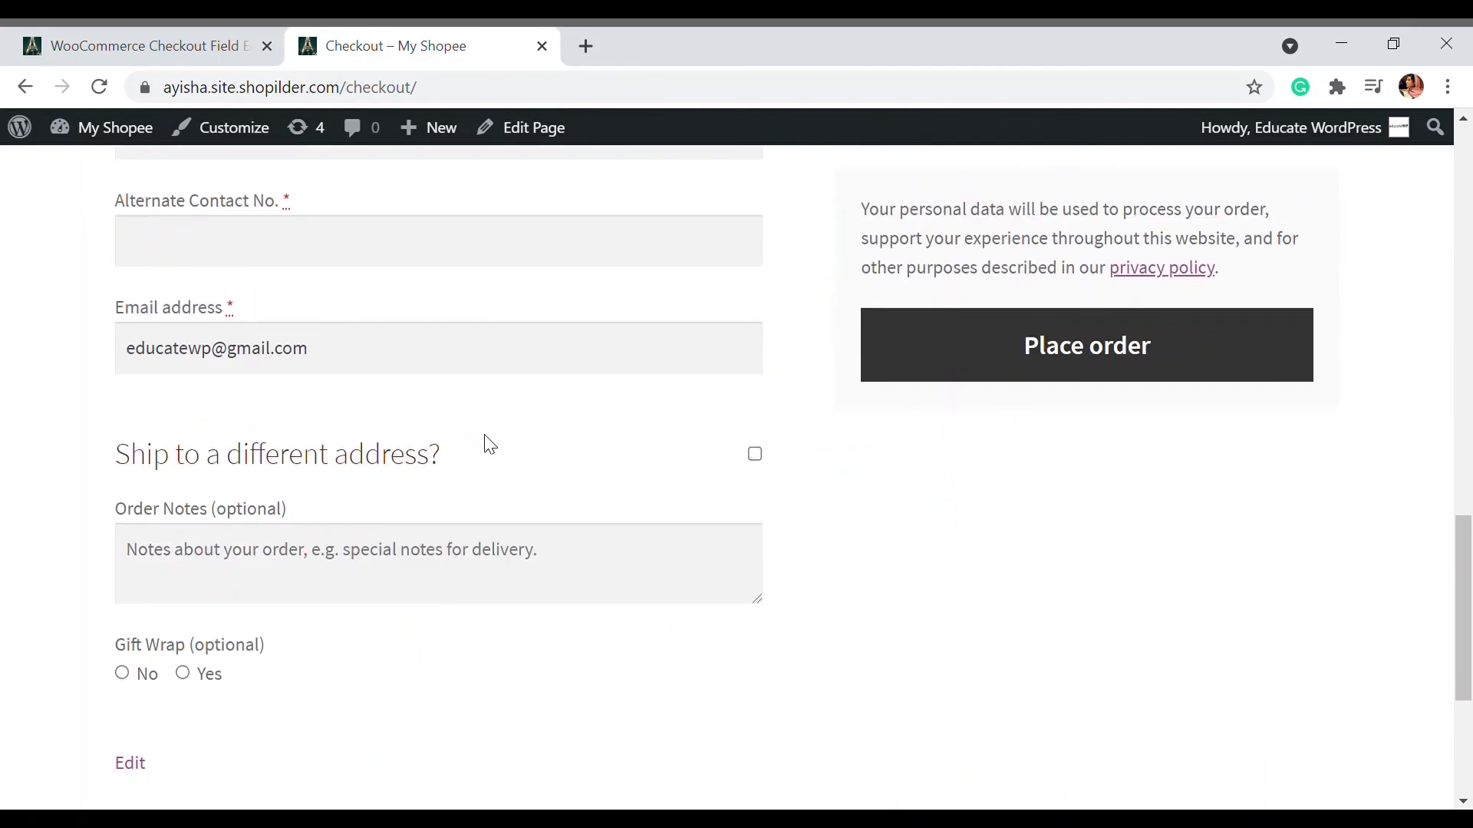